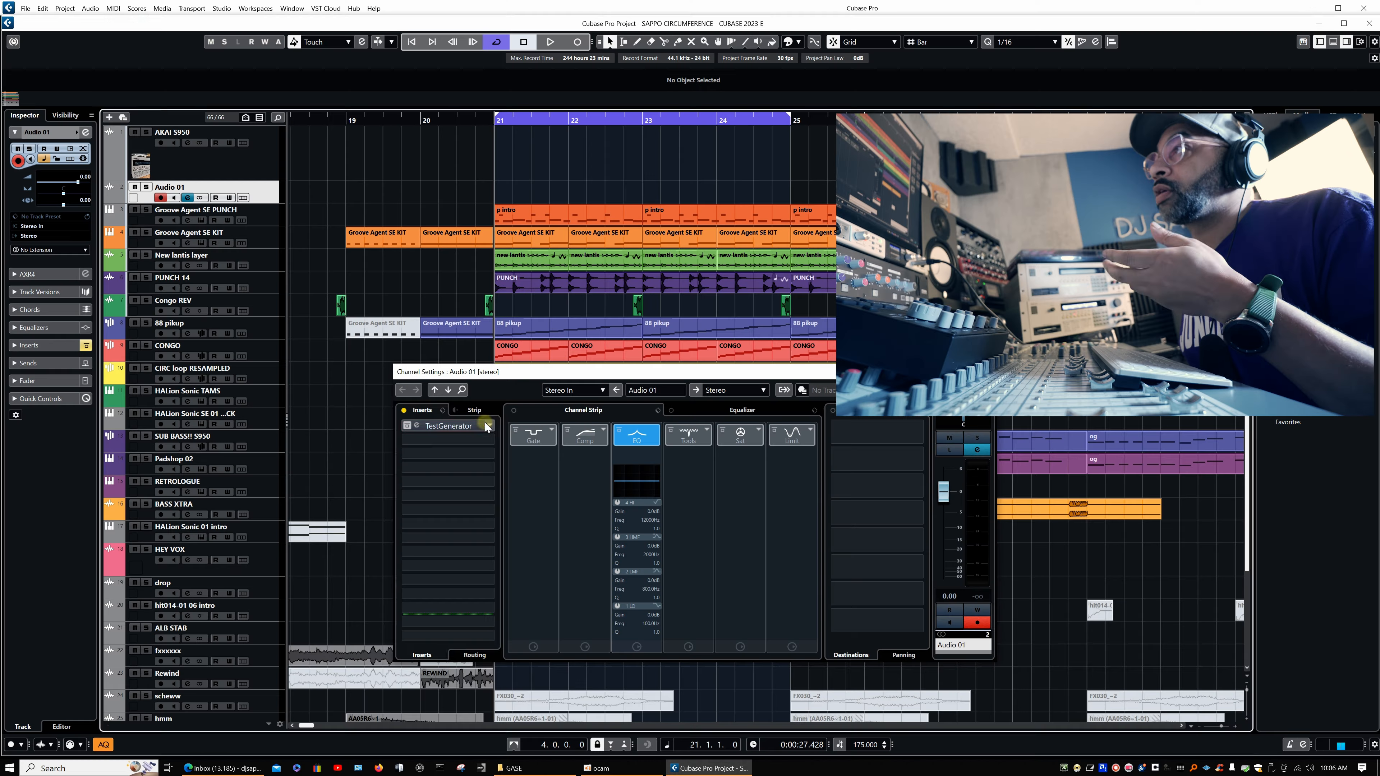
# Activate the TestGenerator insert on the Audio 01 channel and open its editor
pyautogui.click(491, 427)
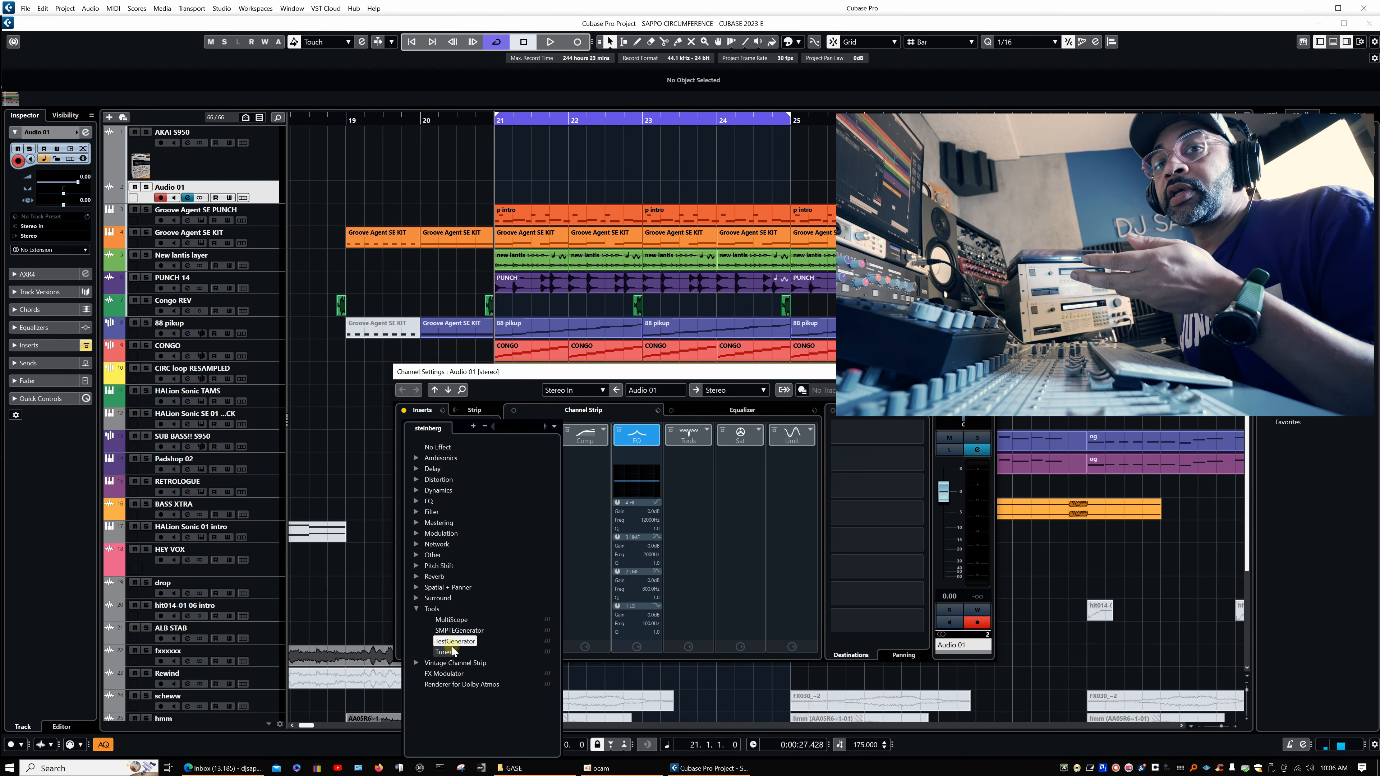
pyautogui.click(515, 376)
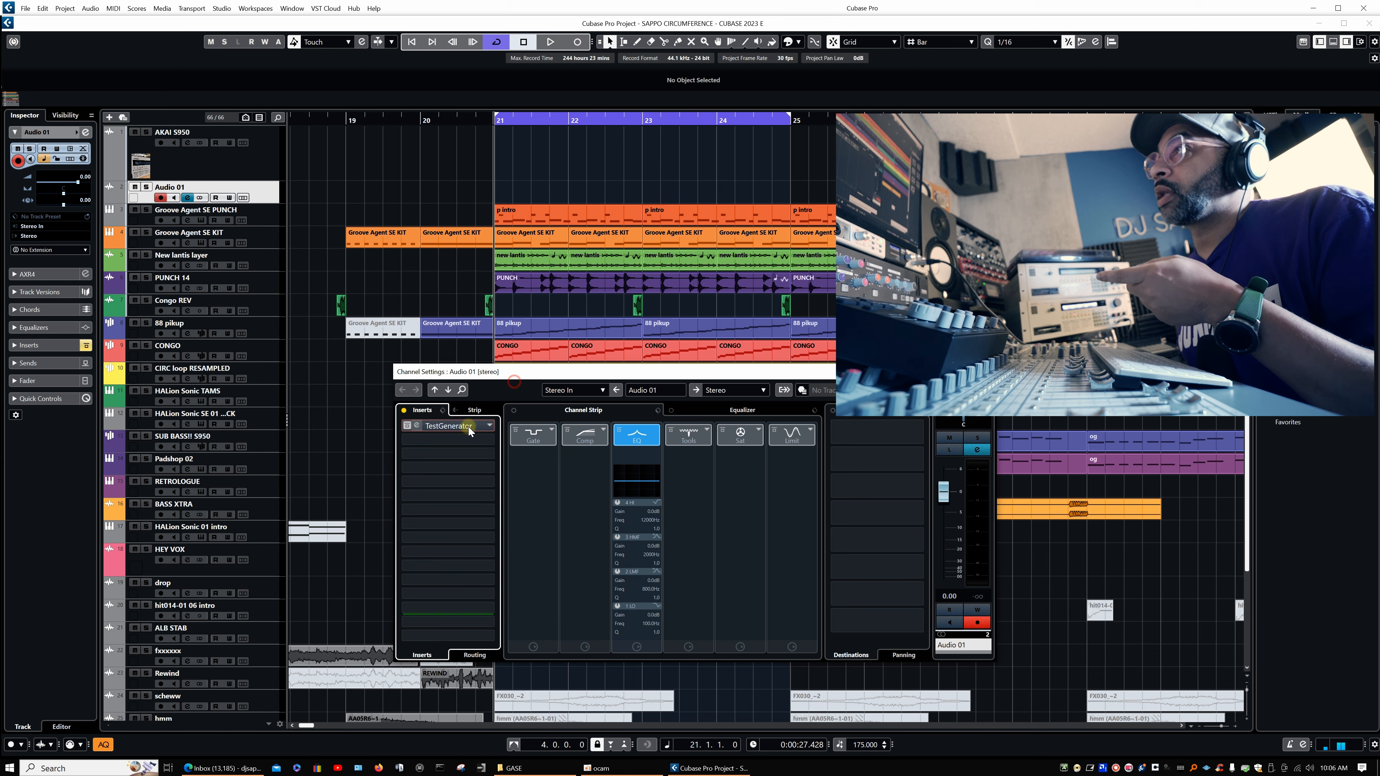
pyautogui.click(408, 425)
pyautogui.click(421, 427)
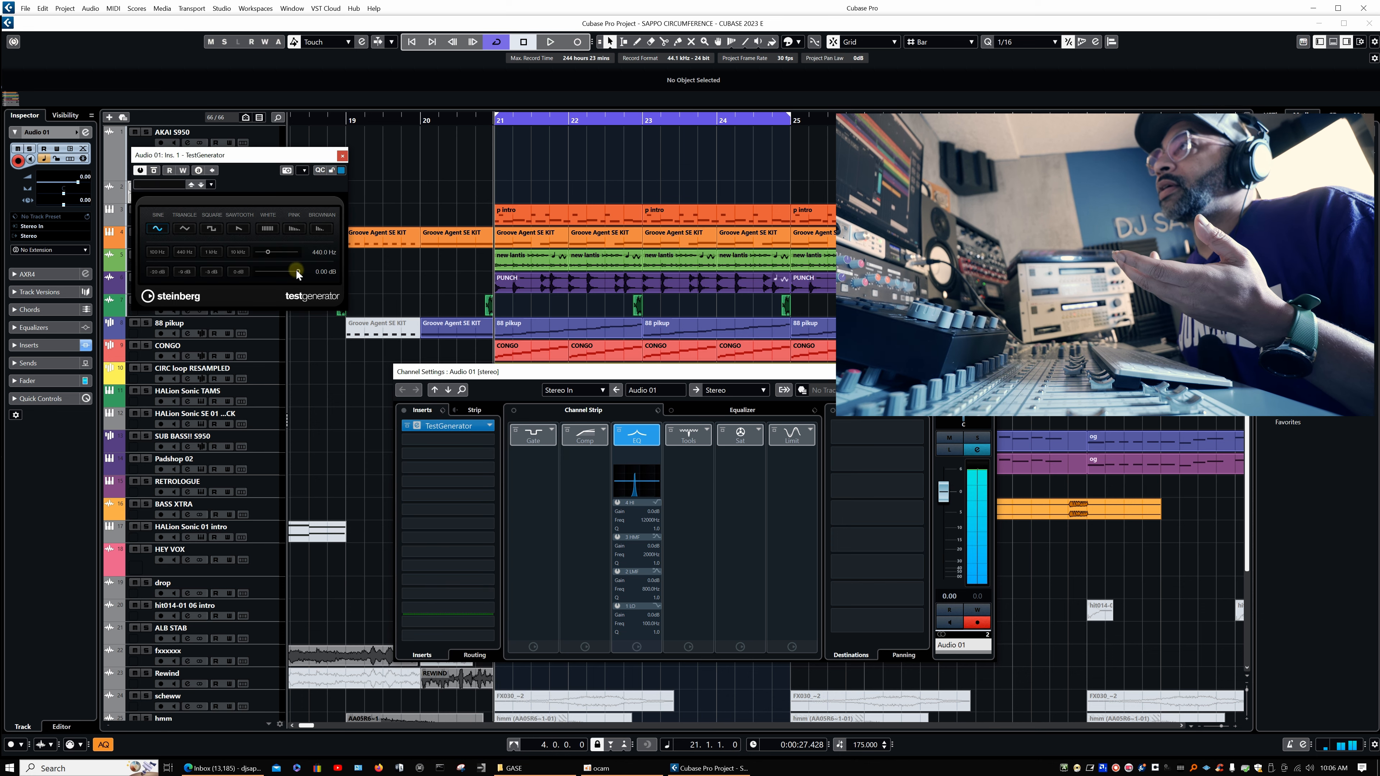
# Try the tone generator at a lower level of about -41.88 dB, switch it to white noise, and return to the sine wave
pyautogui.moveTo(264, 274); pyautogui.dragTo(242, 276)
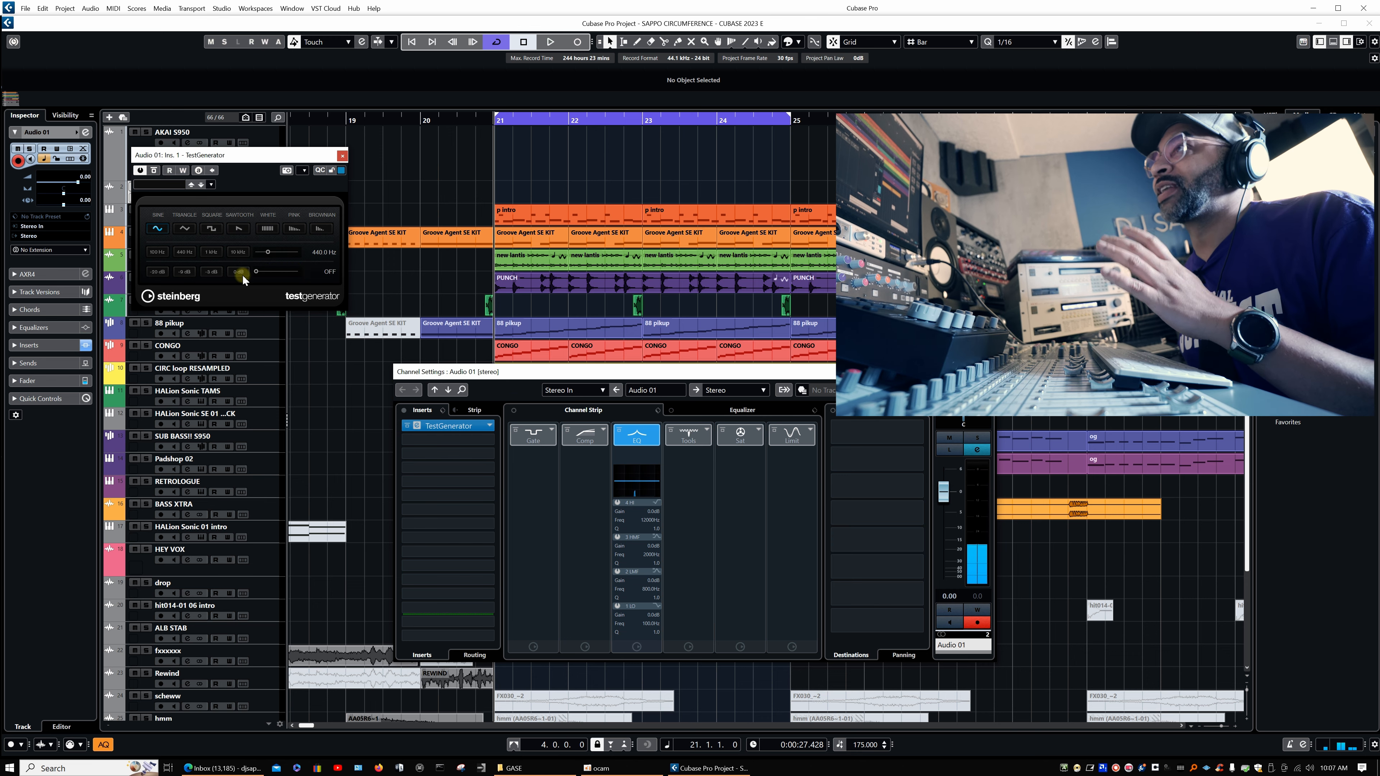
pyautogui.moveTo(249, 273); pyautogui.dragTo(259, 274)
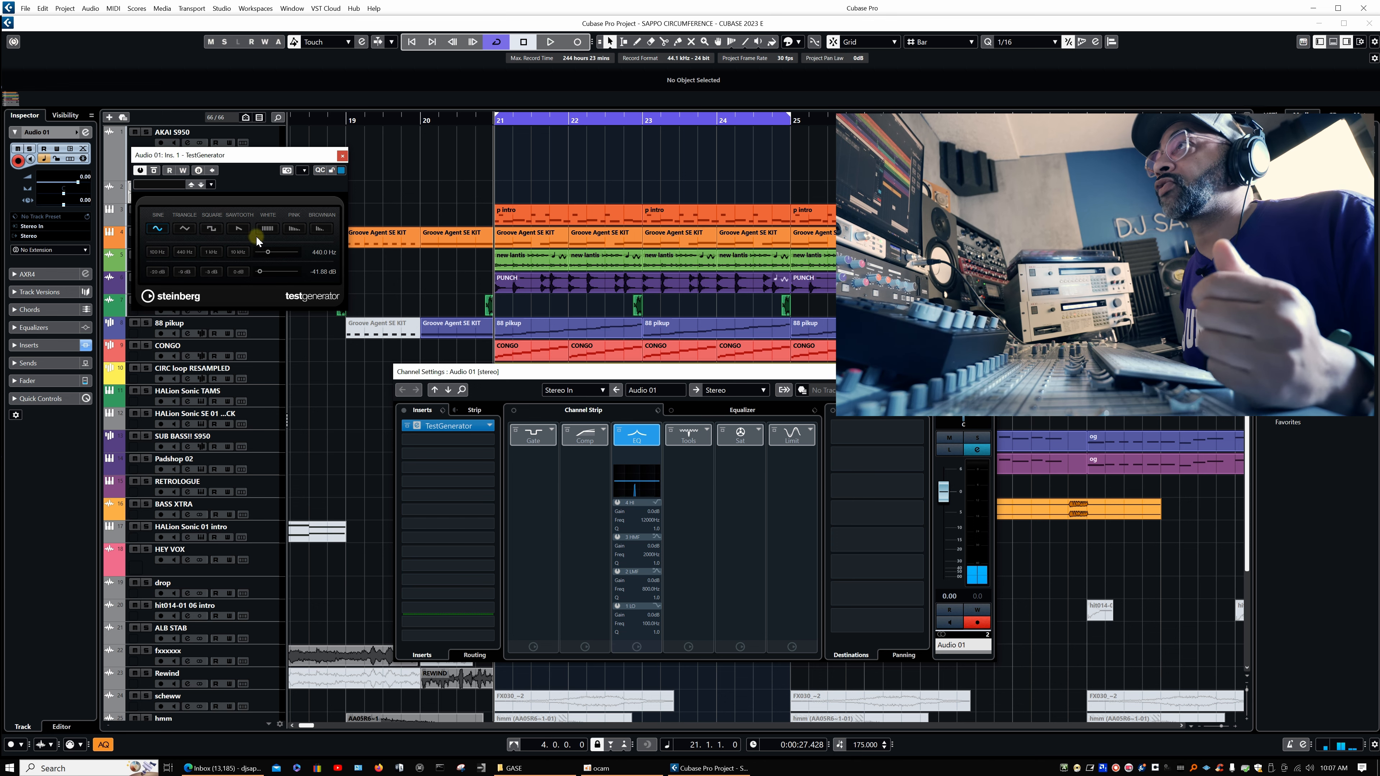
pyautogui.click(268, 229)
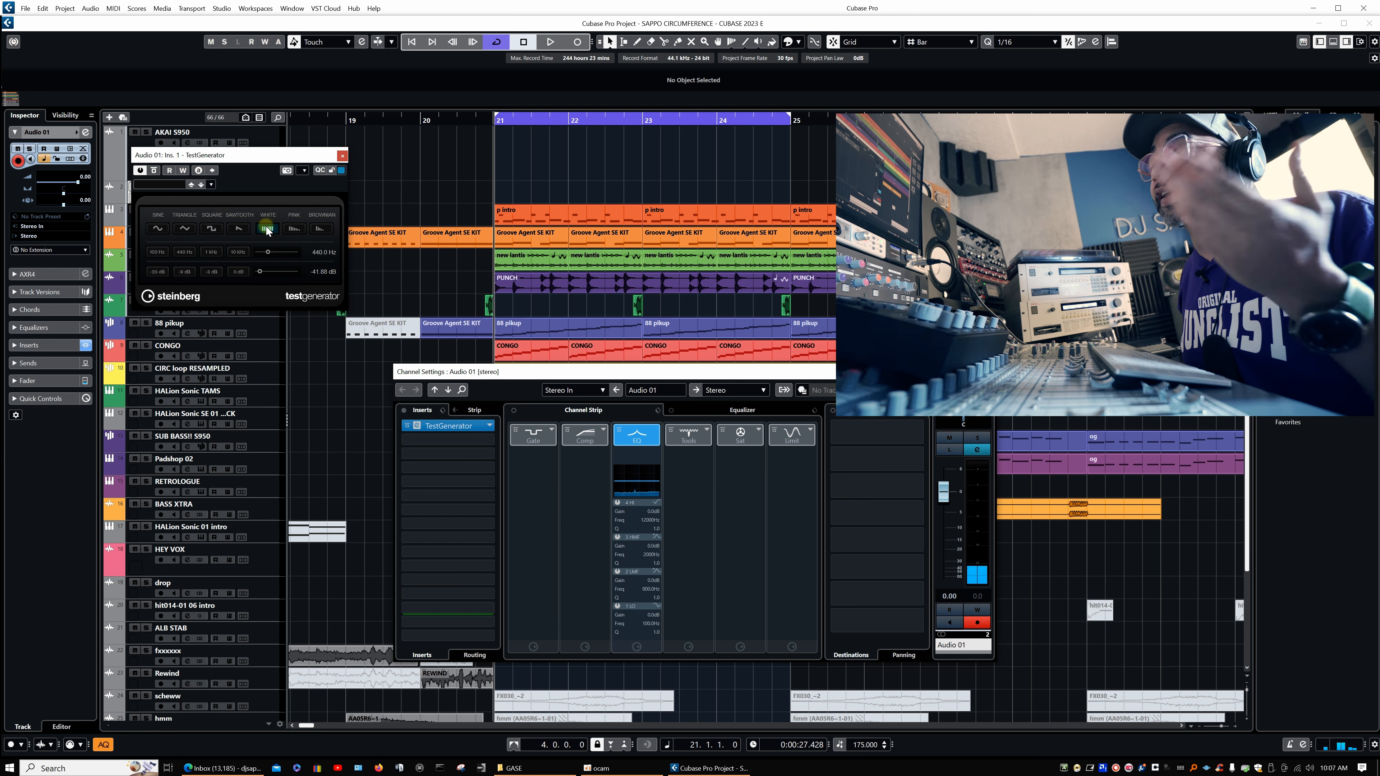
pyautogui.click(156, 230)
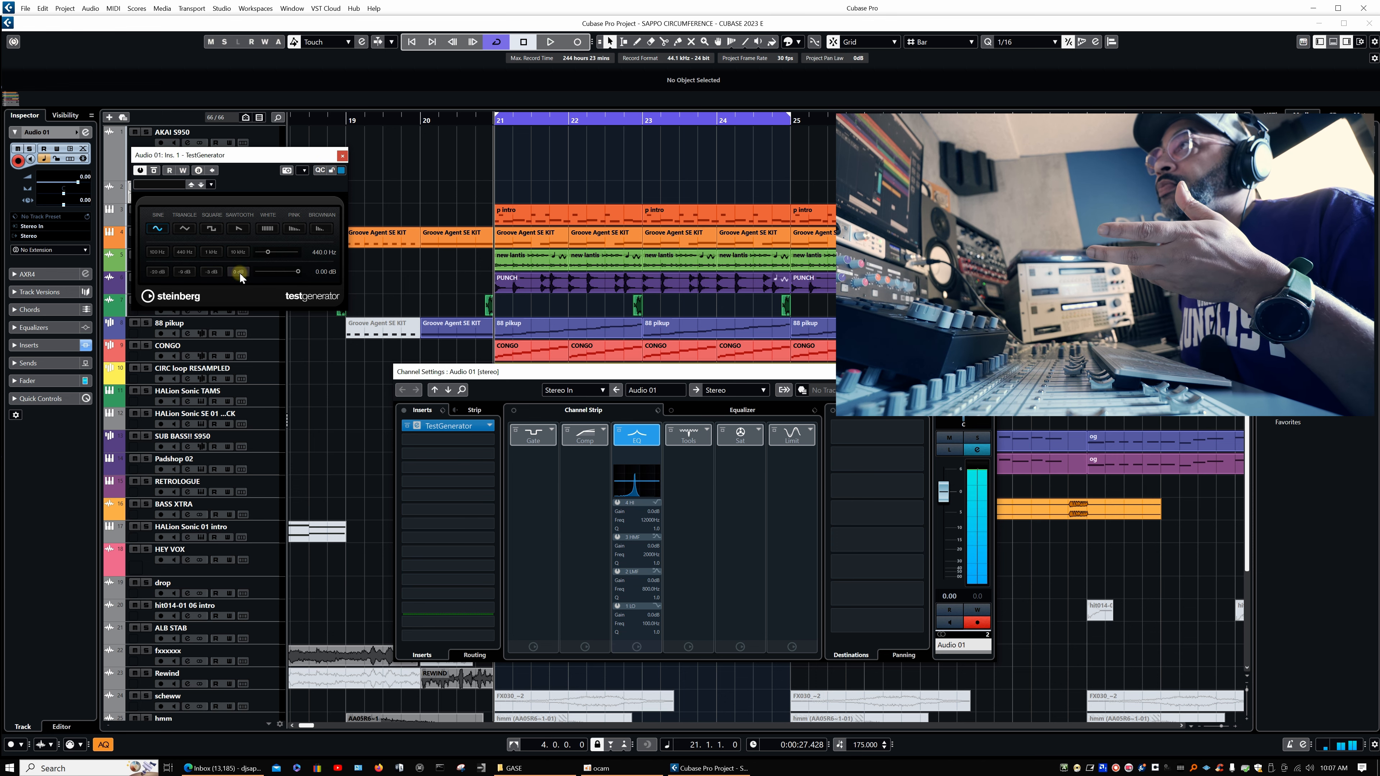
# Bypass the TestGenerator on Audio 01 and close its editor and the channel settings
pyautogui.click(154, 170)
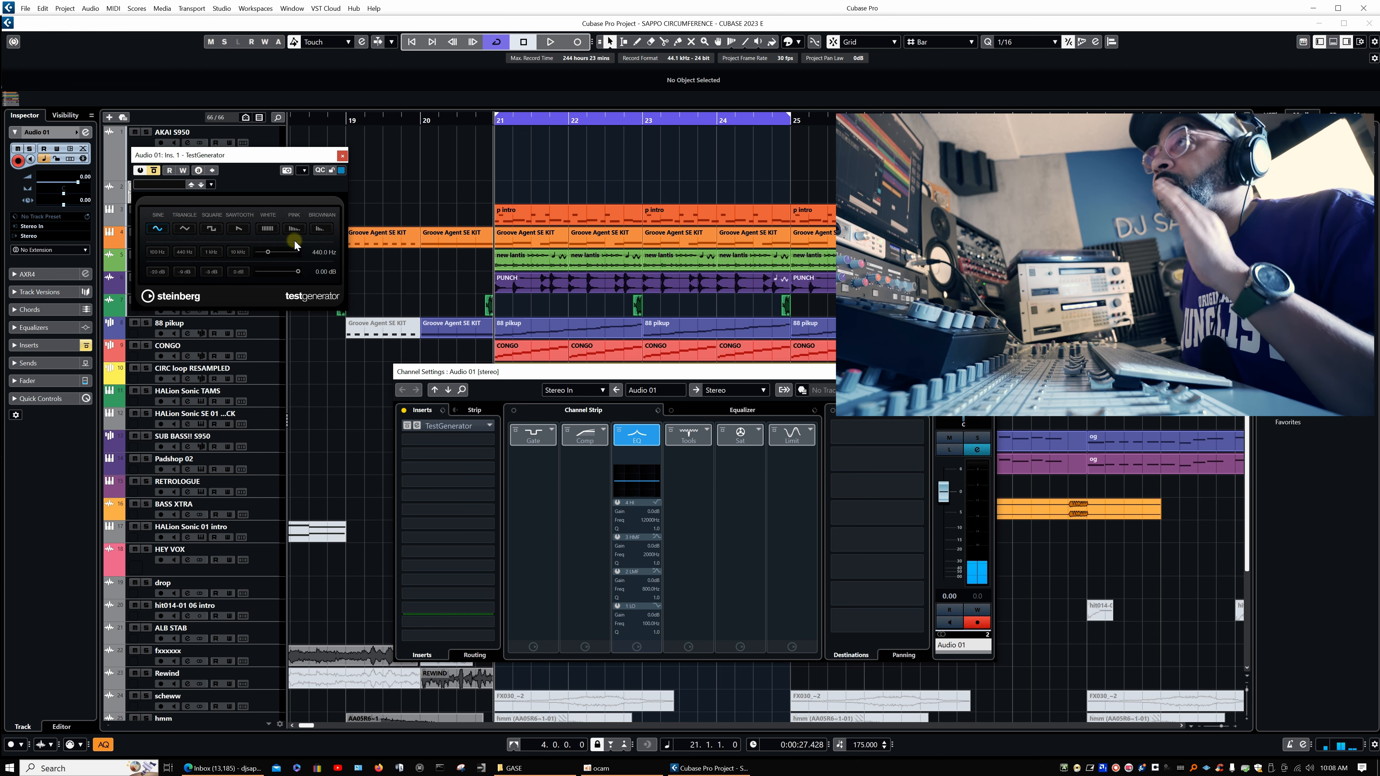
pyautogui.click(342, 156)
pyautogui.click(986, 372)
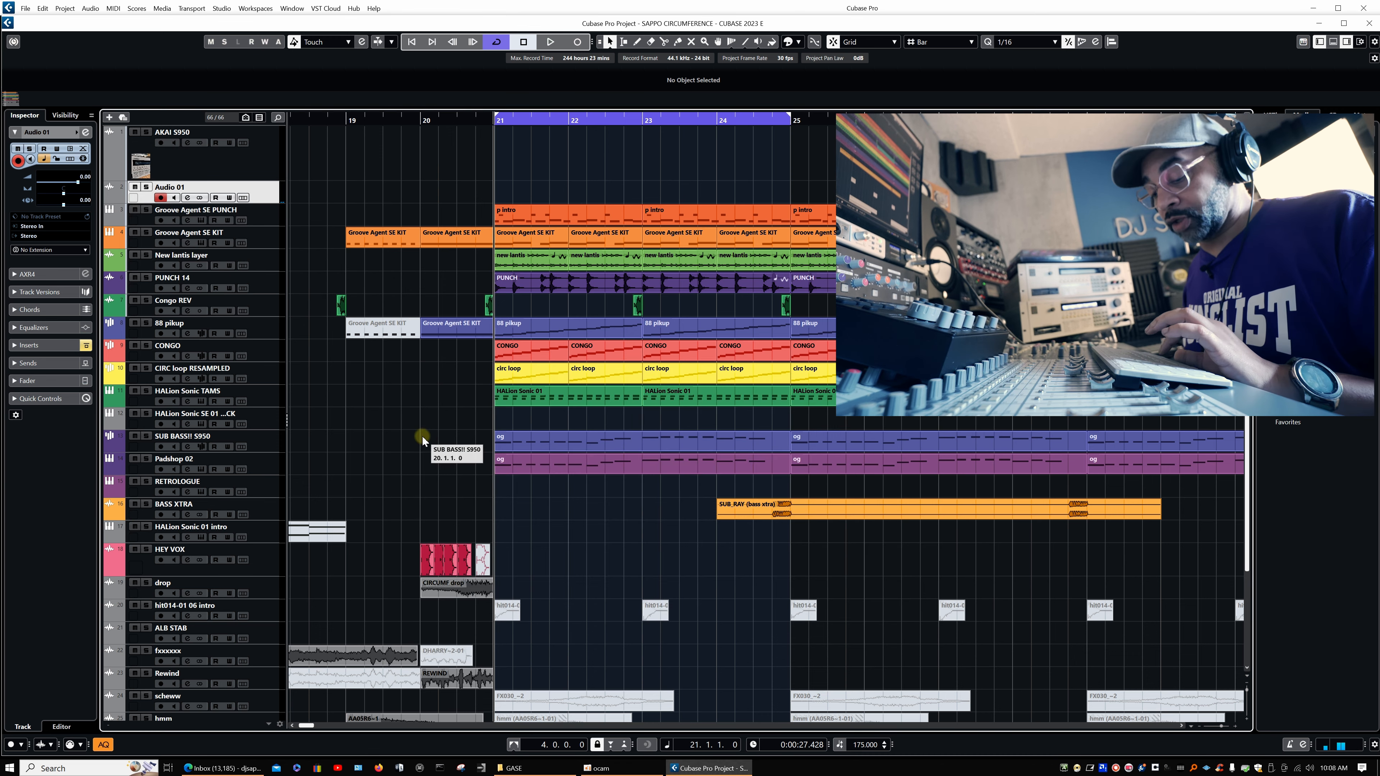
# Load a TestGenerator as the first insert on the Stereo In channel in the MixConsole, and close both windows
pyautogui.press('F3')
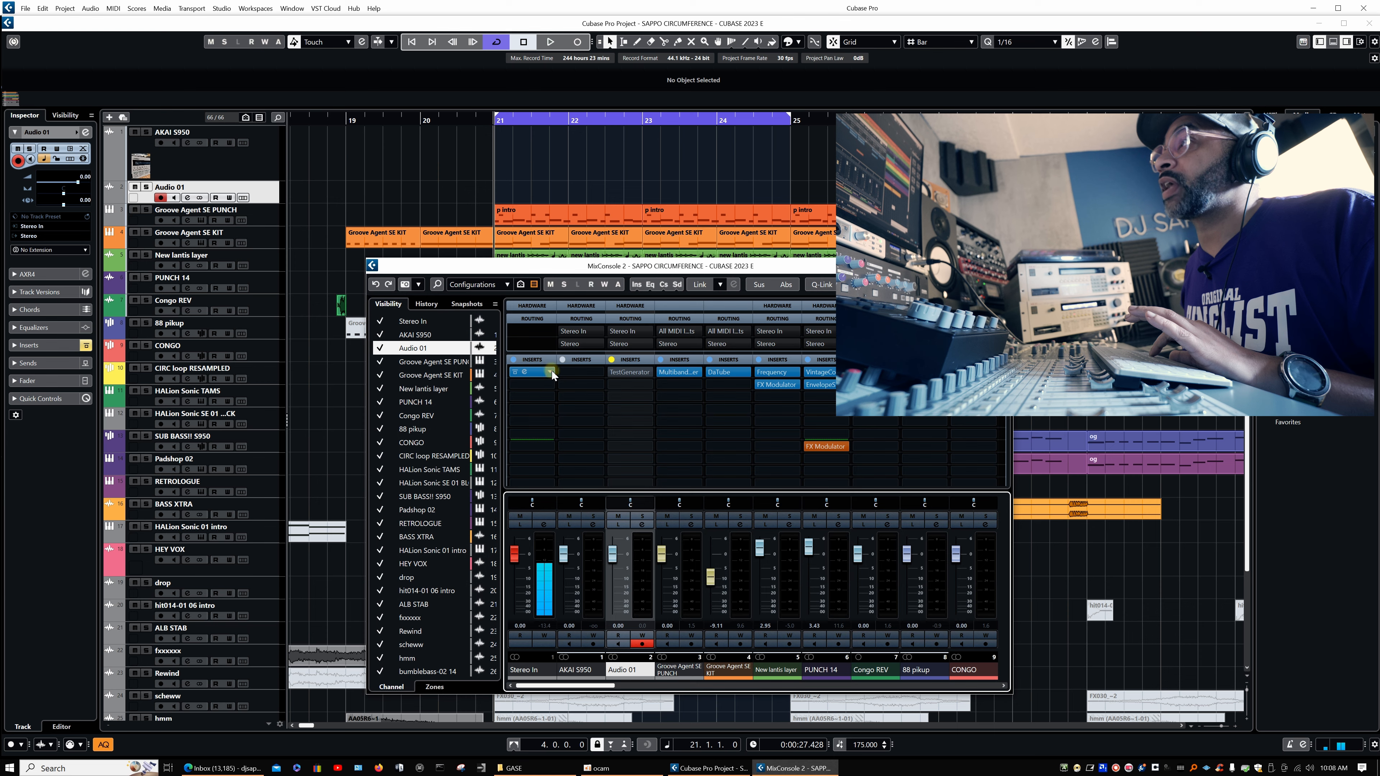
pyautogui.click(549, 373)
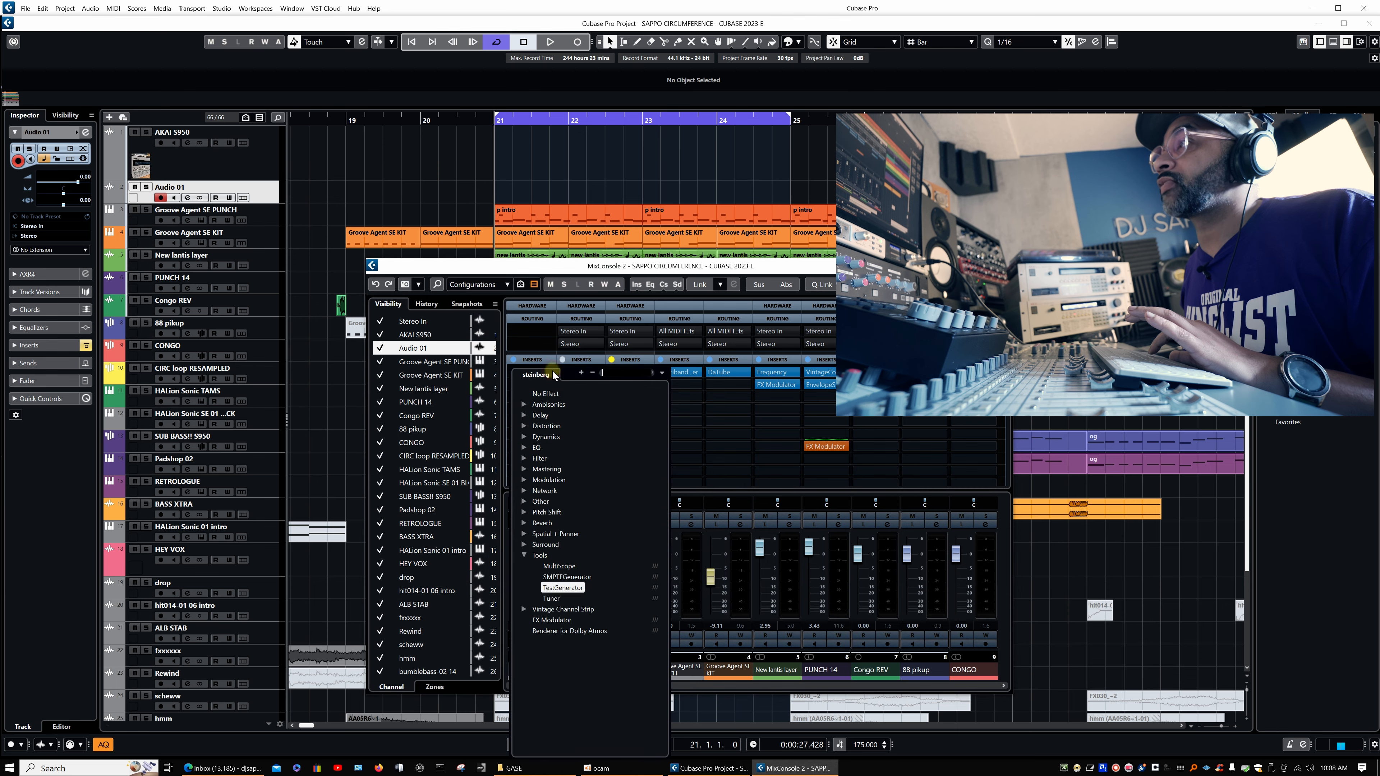
pyautogui.click(552, 589)
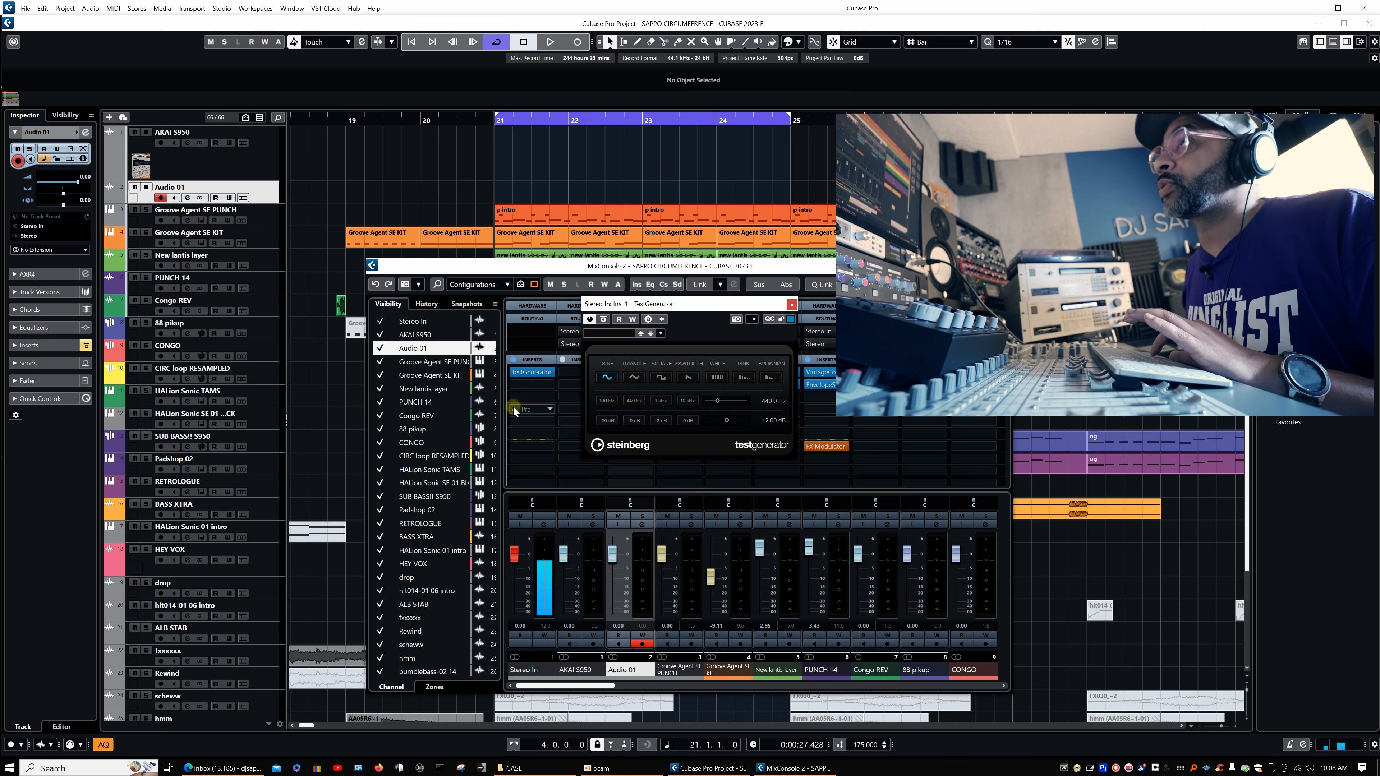
pyautogui.click(1001, 266)
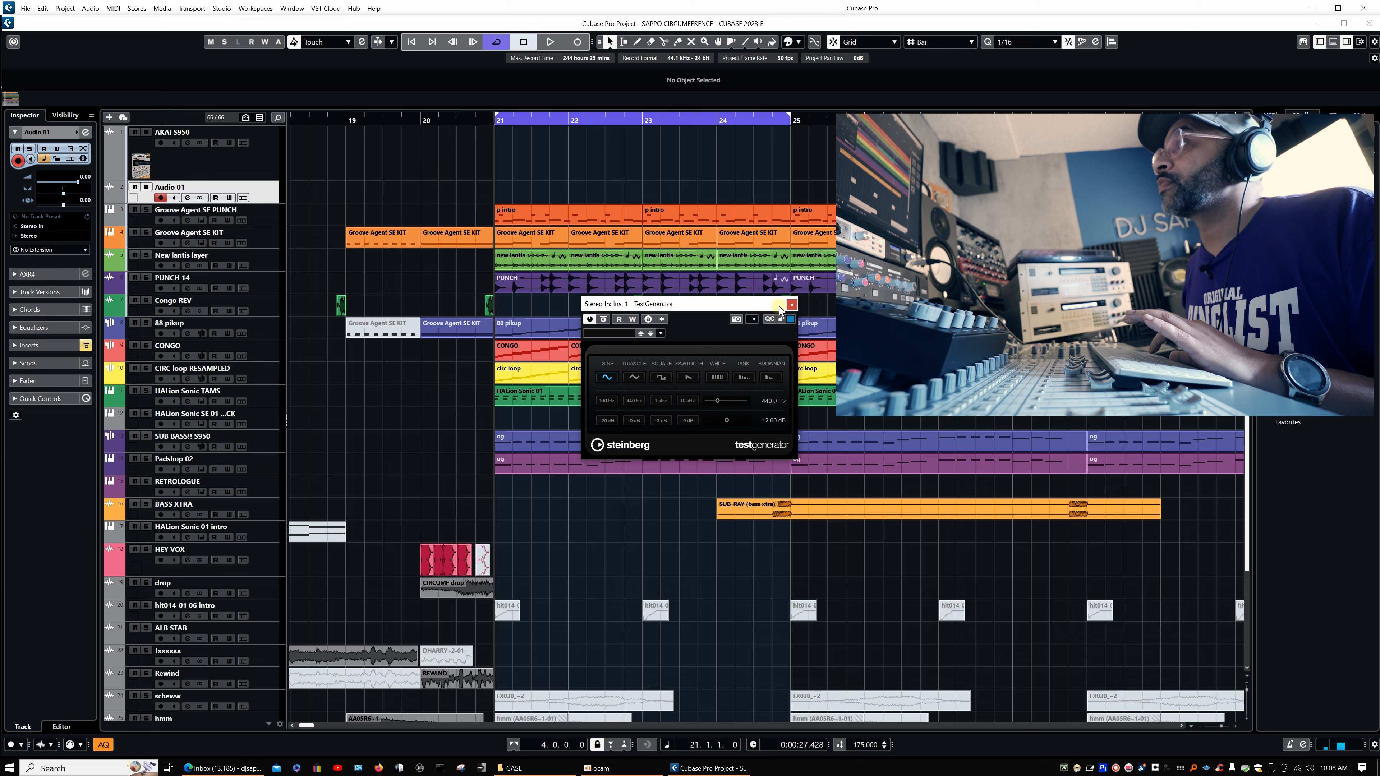
pyautogui.click(792, 303)
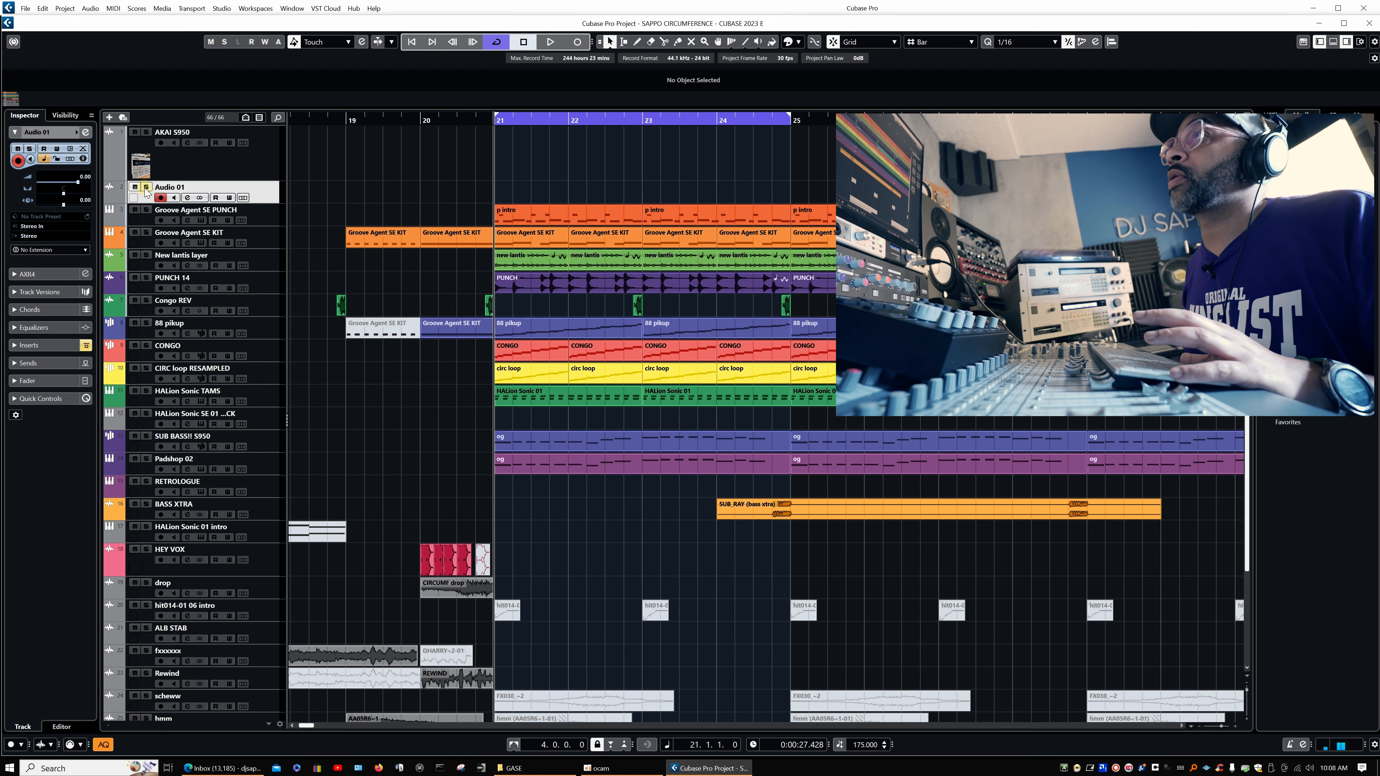
# Solo the Audio 01 track and set the Stereo In TestGenerator's sine wave level to 0 dB
pyautogui.click(146, 188)
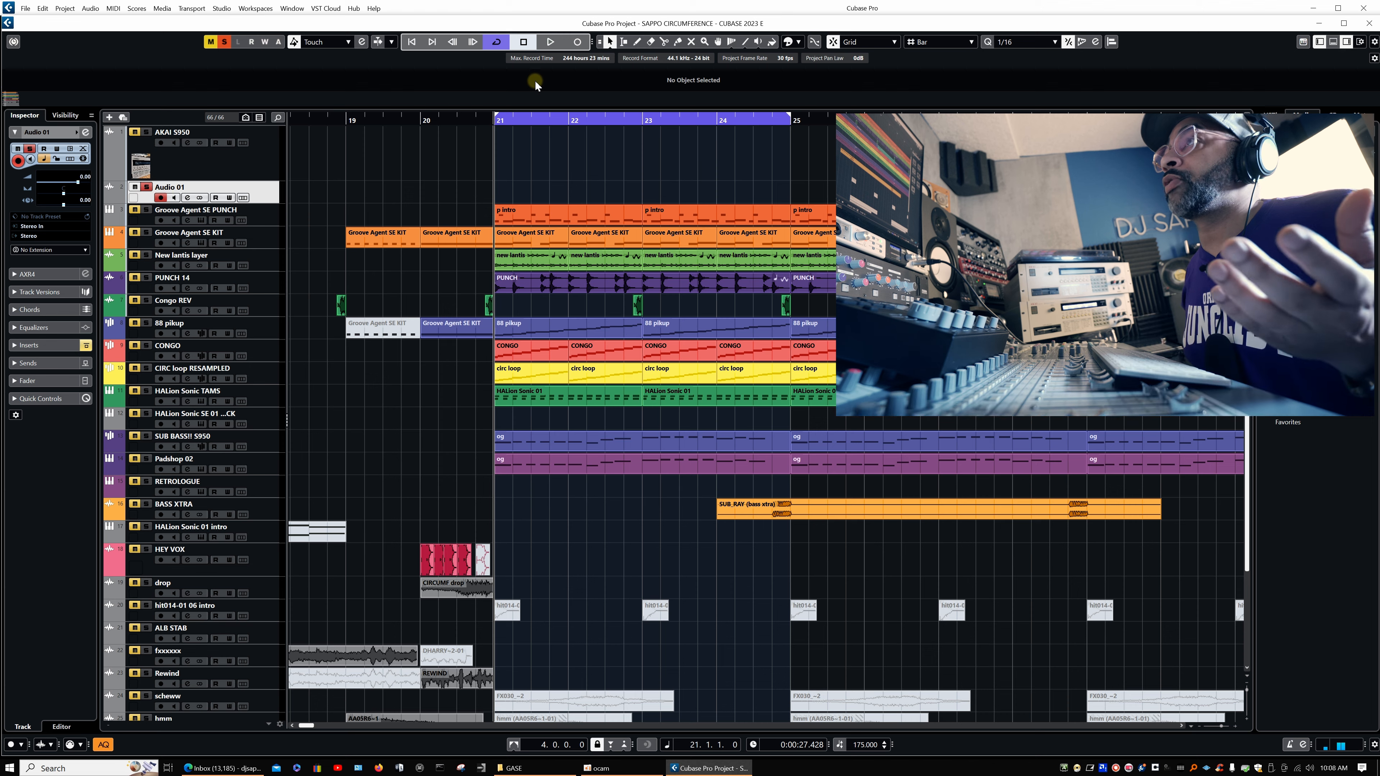
pyautogui.press('F3')
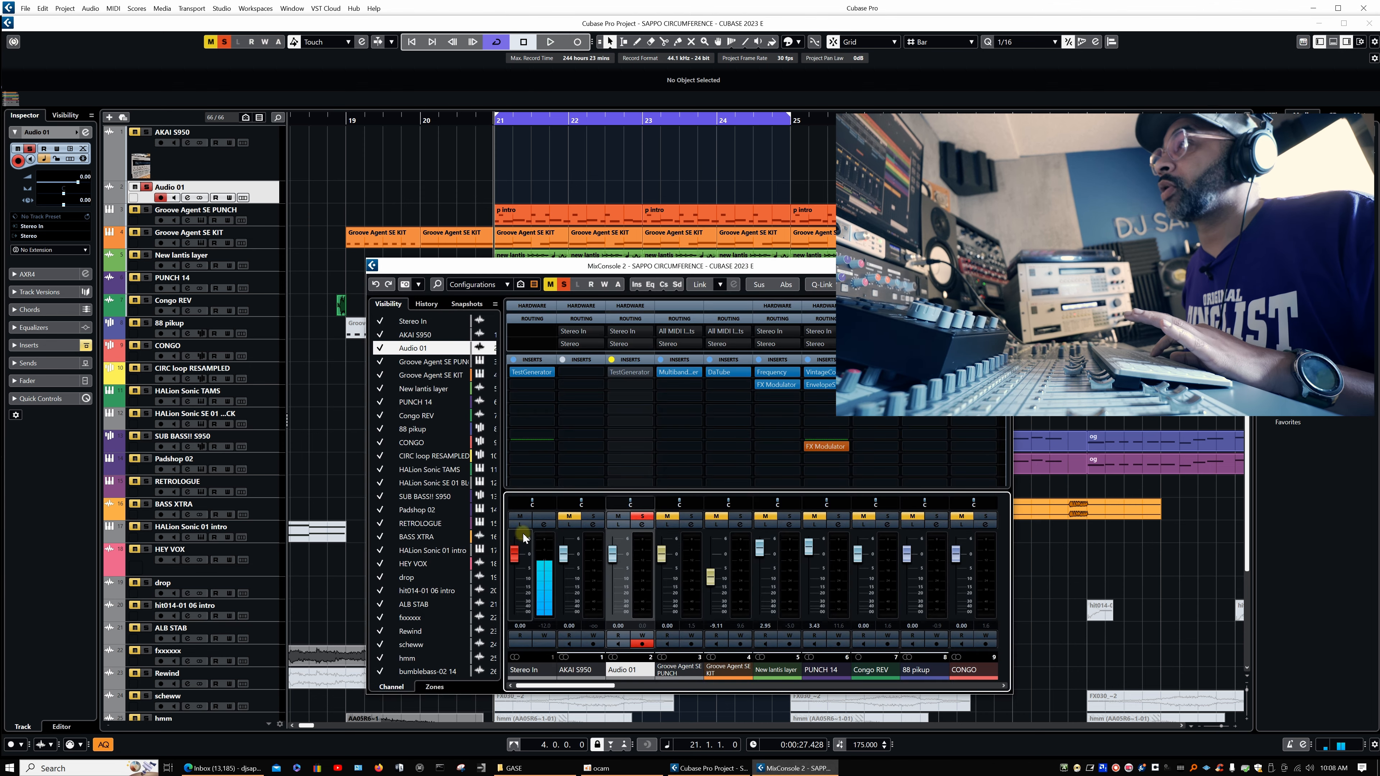
pyautogui.click(523, 374)
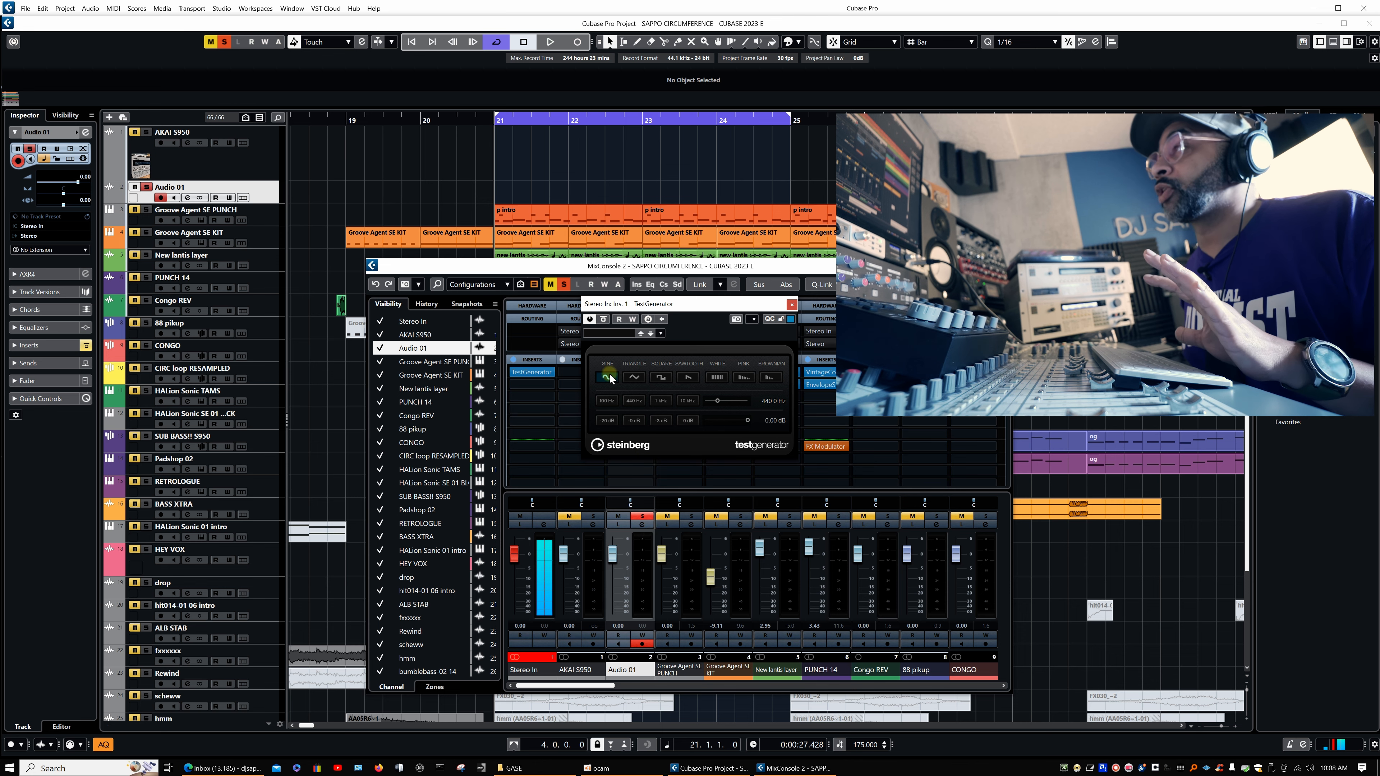
pyautogui.click(792, 304)
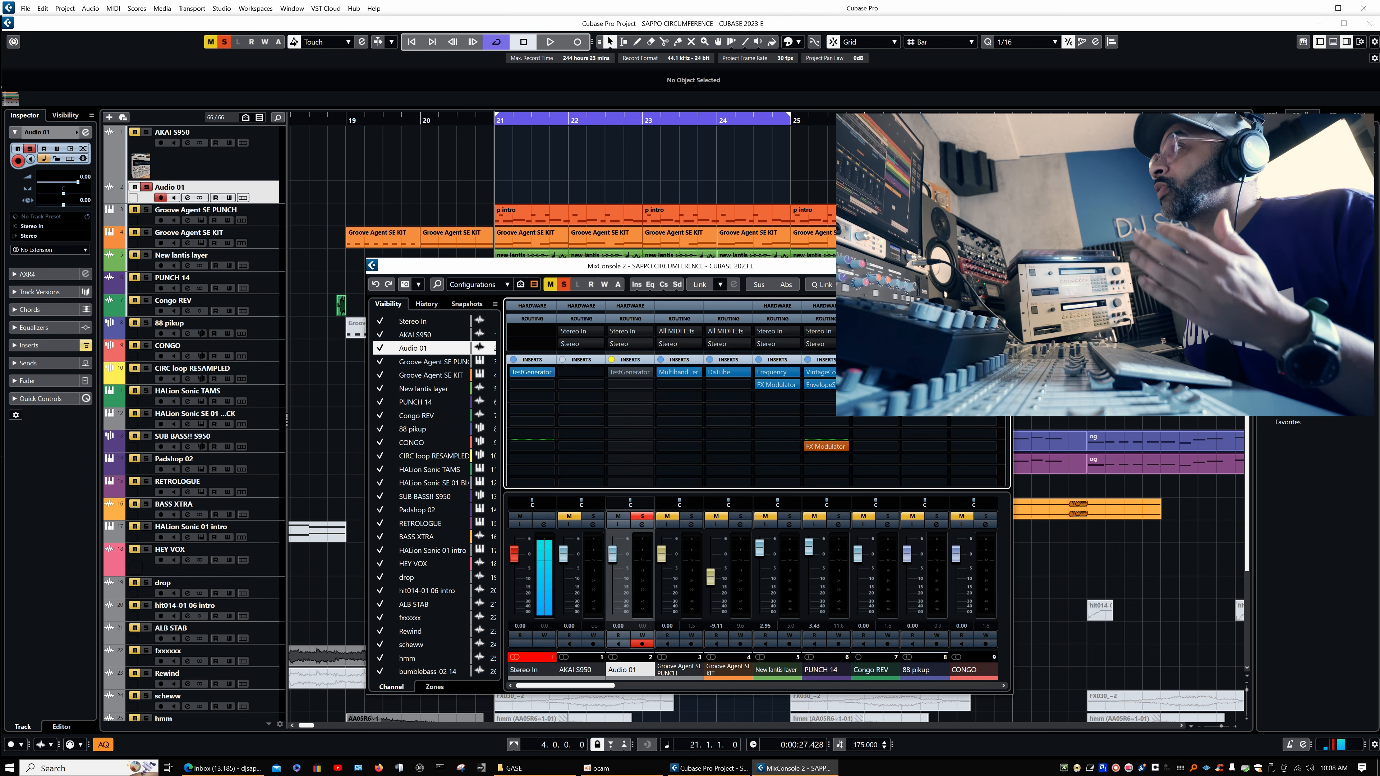
pyautogui.click(1003, 266)
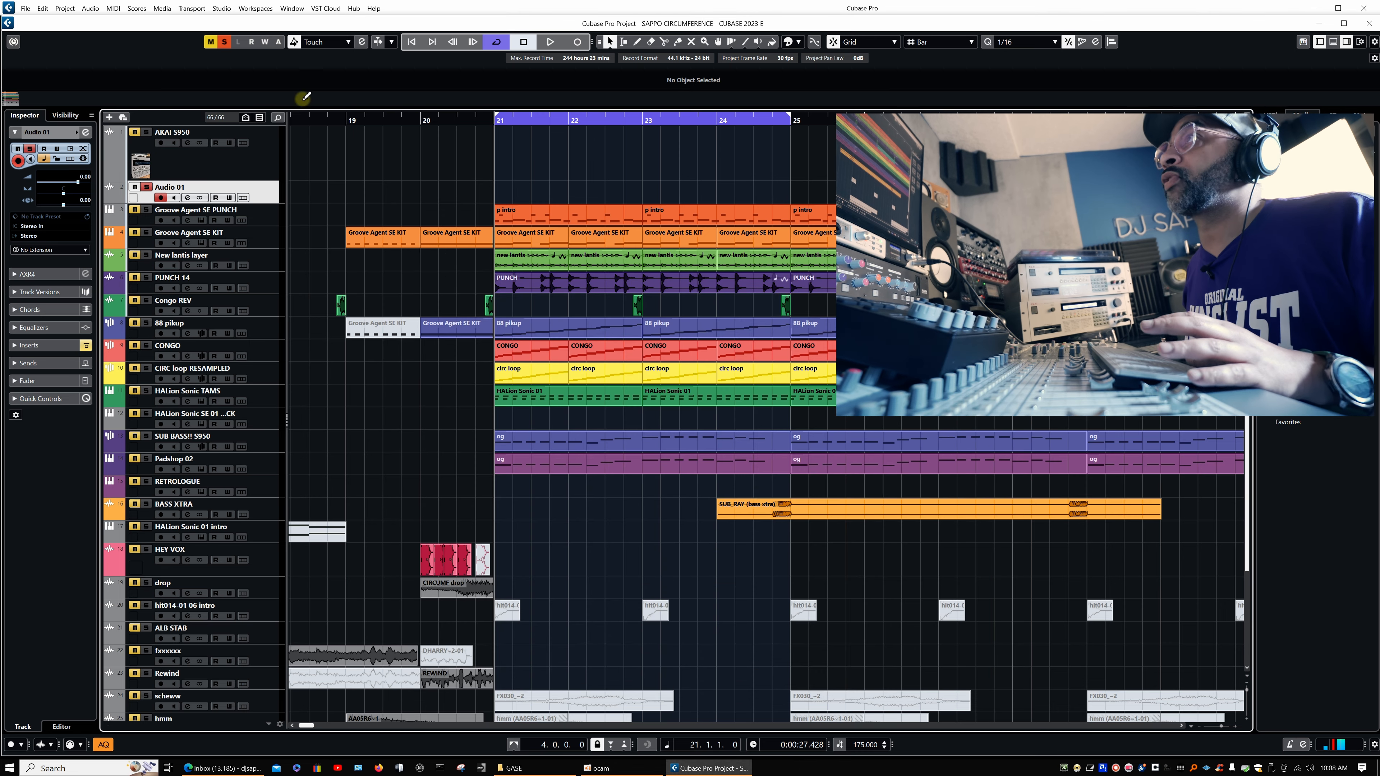
# Record the sine tone onto the Audio 01 track for nearly four bars, starting at bar 21
pyautogui.click(576, 43)
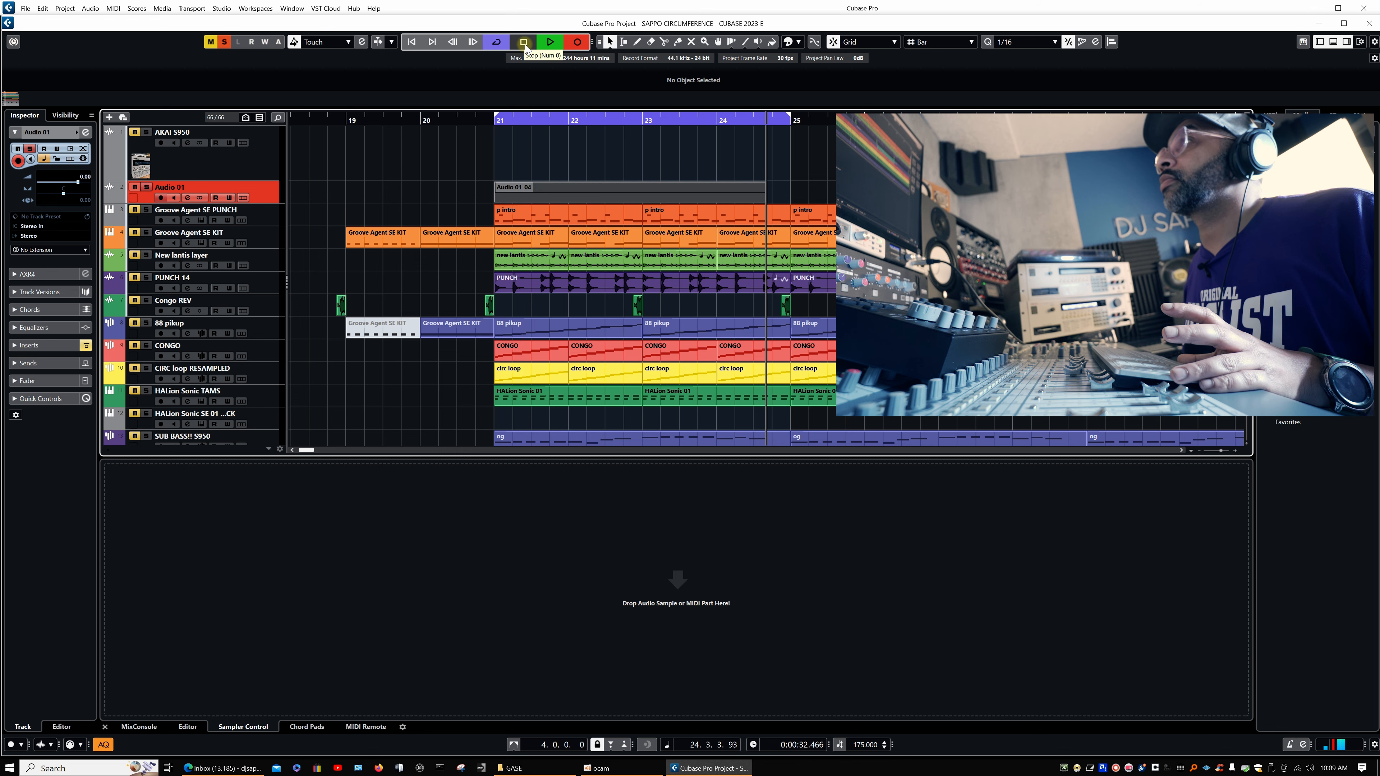
pyautogui.click(524, 43)
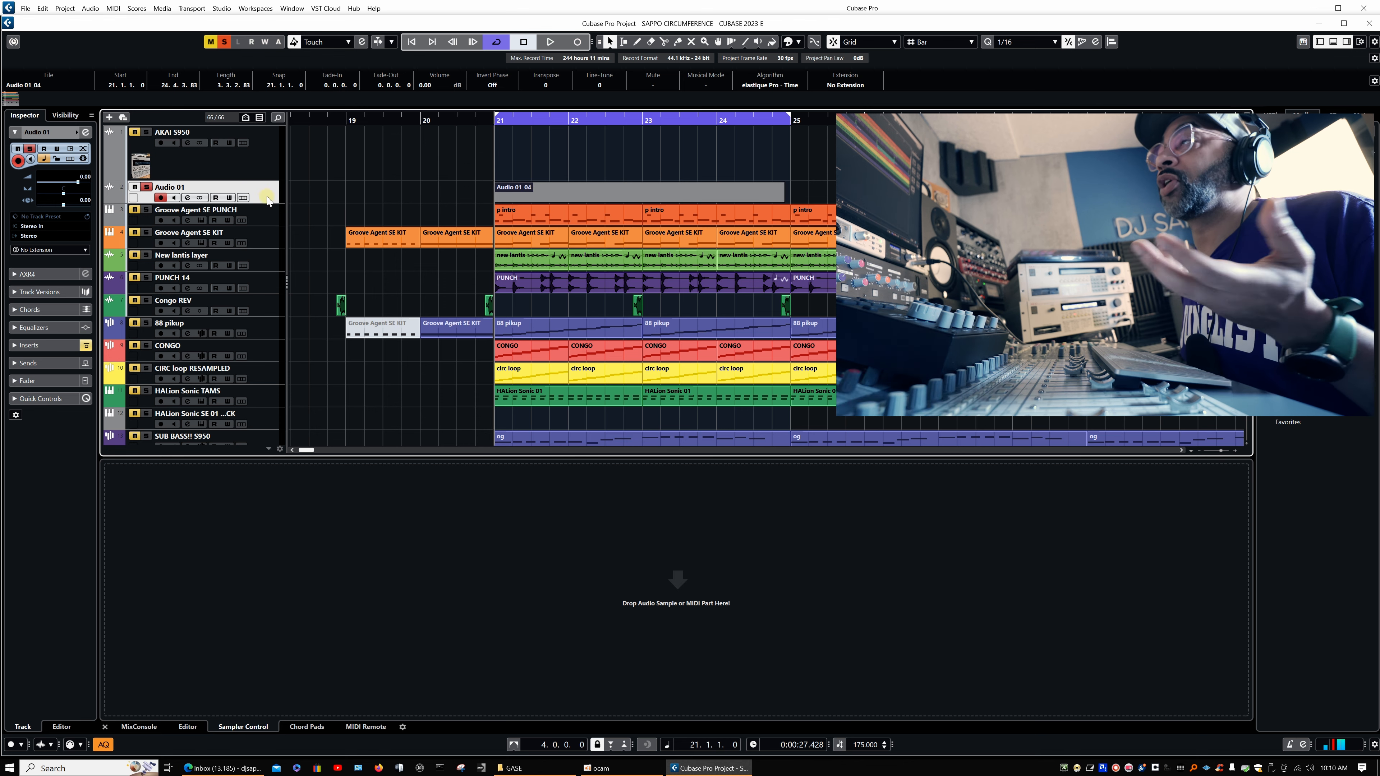
# Add one sampler track named "sampler sub" below Audio 01
pyautogui.rightClick(256, 189)
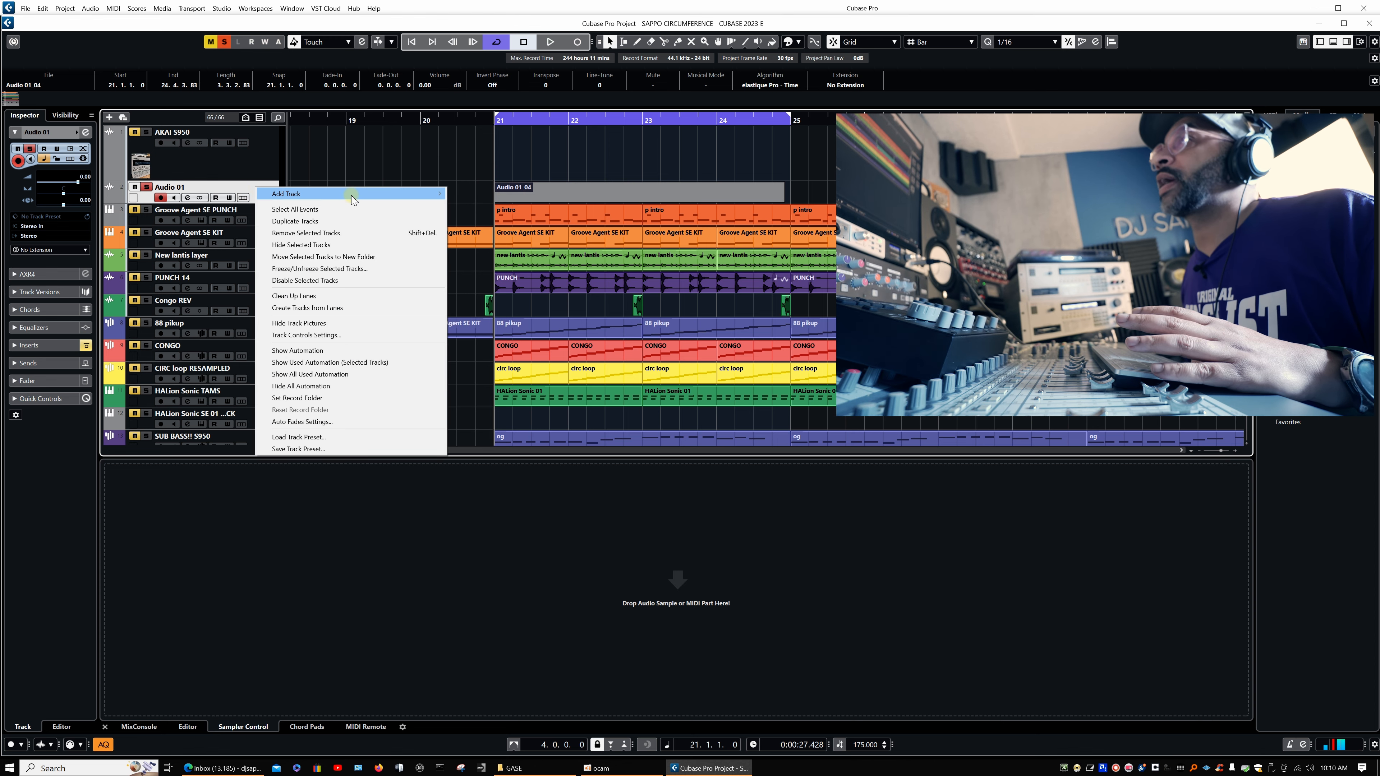
pyautogui.moveTo(348, 194)
pyautogui.click(515, 230)
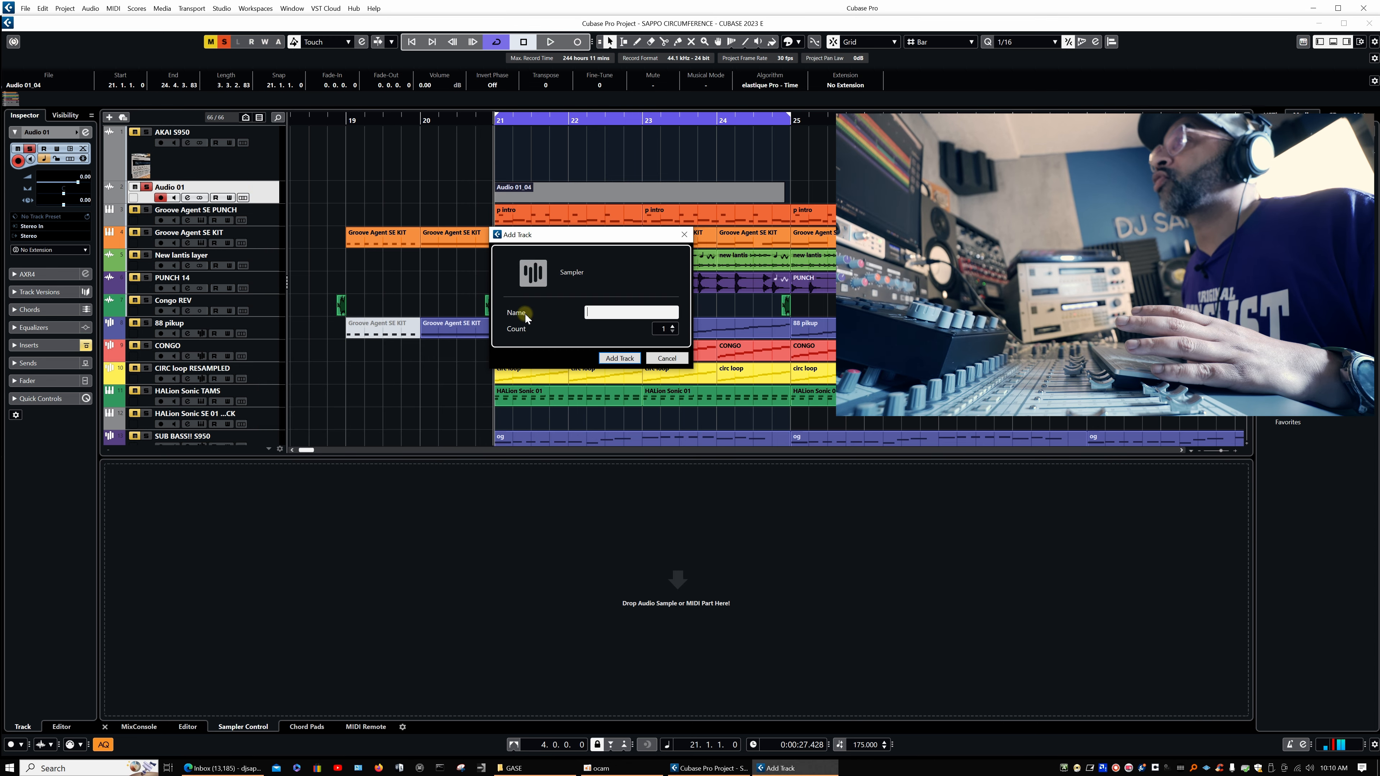
pyautogui.write('sampler sub')
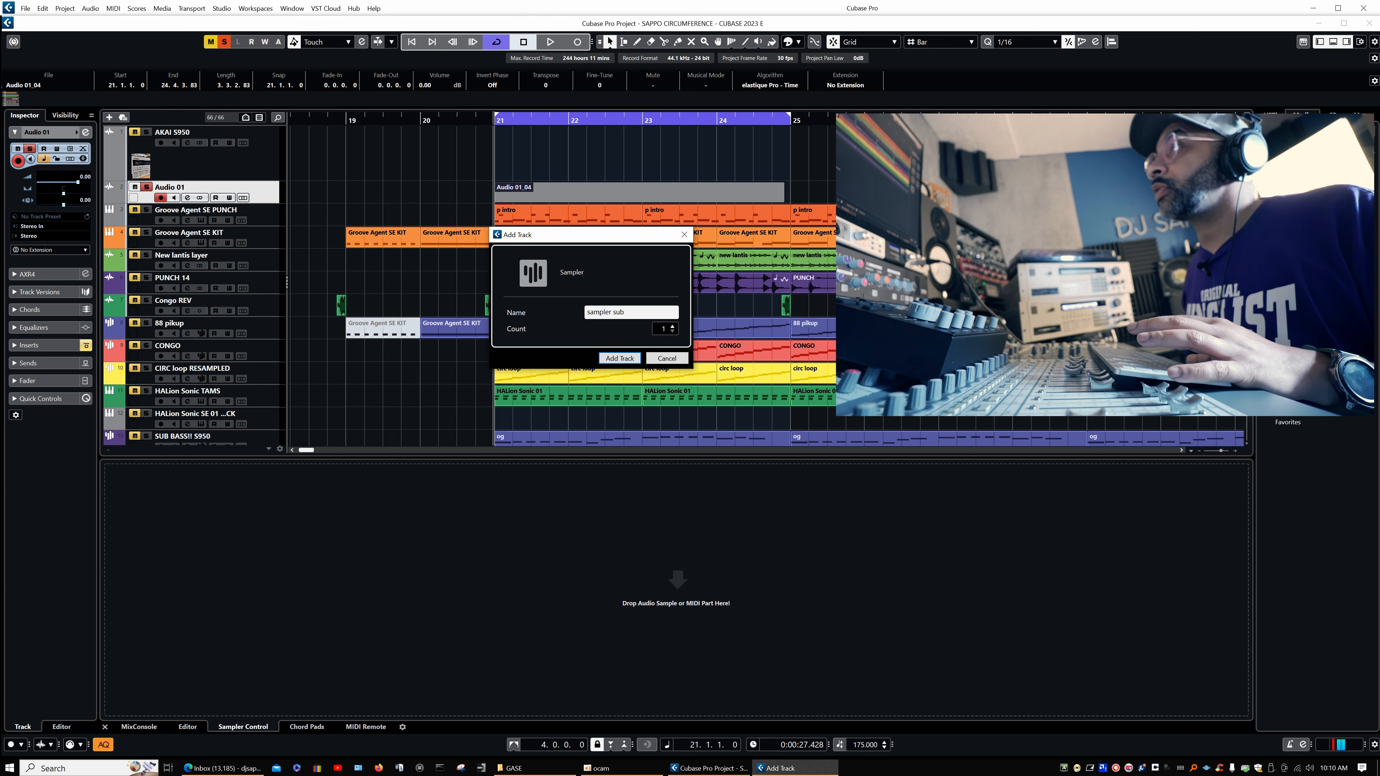
pyautogui.click(622, 358)
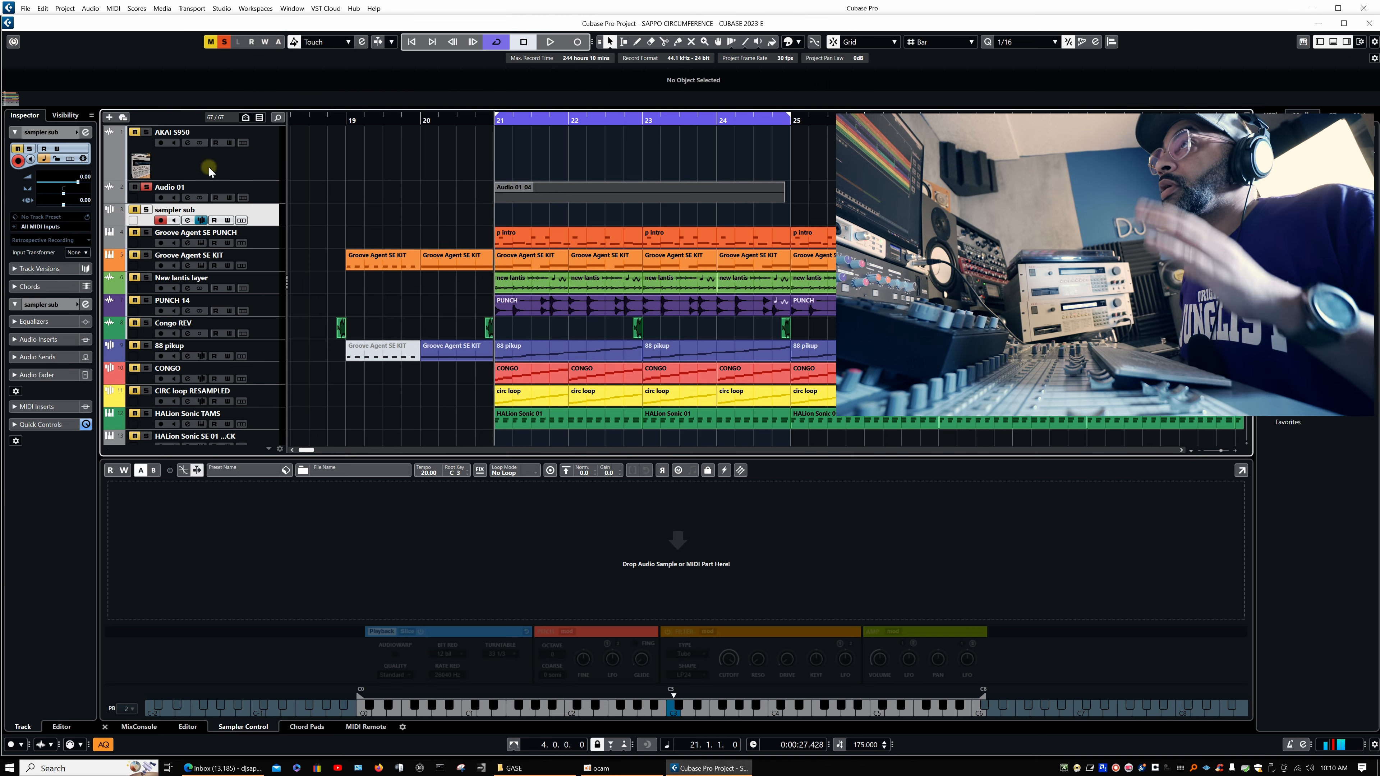
# Load the recorded Audio 01_04 event into the sampler sub track and enable the sampler's filter, adjusting its cutoff
pyautogui.click(577, 196)
pyautogui.moveTo(577, 196); pyautogui.dragTo(606, 579)
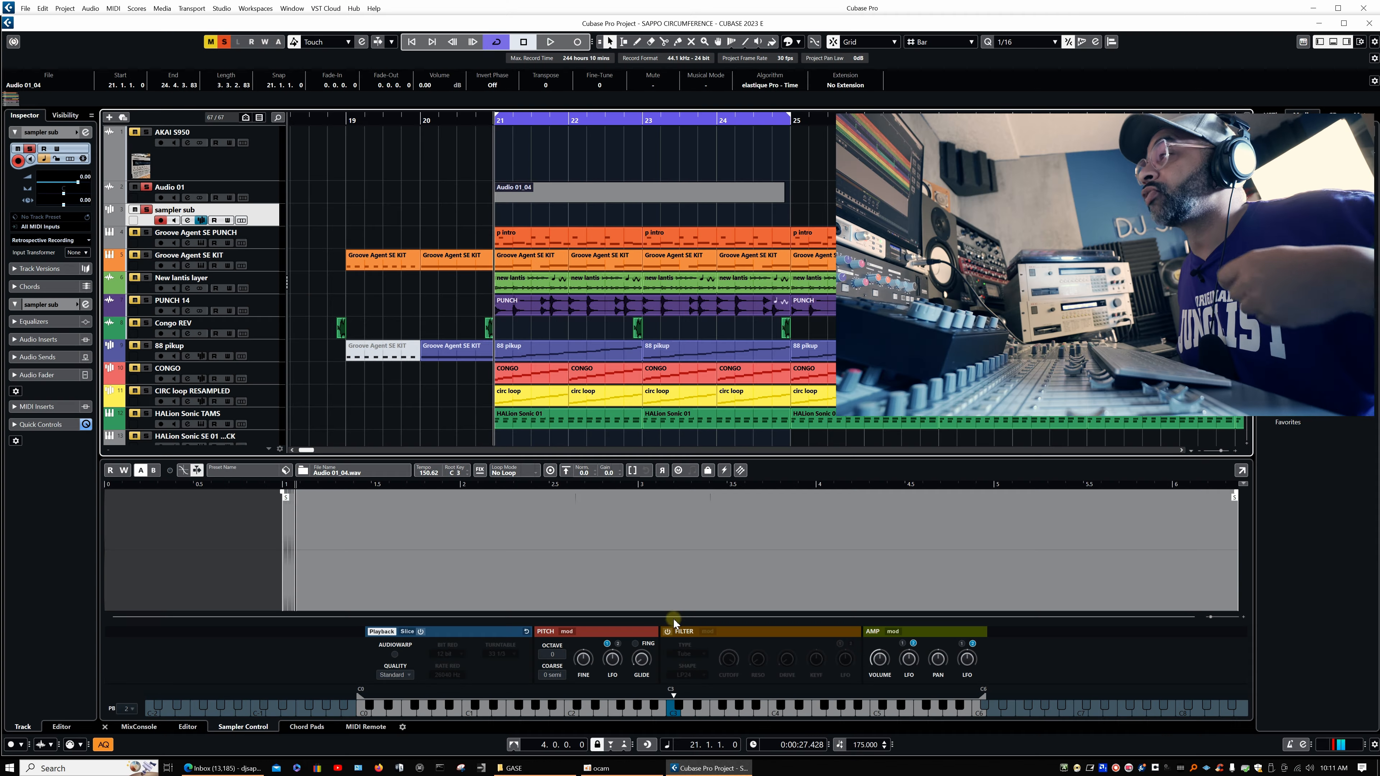
pyautogui.click(667, 632)
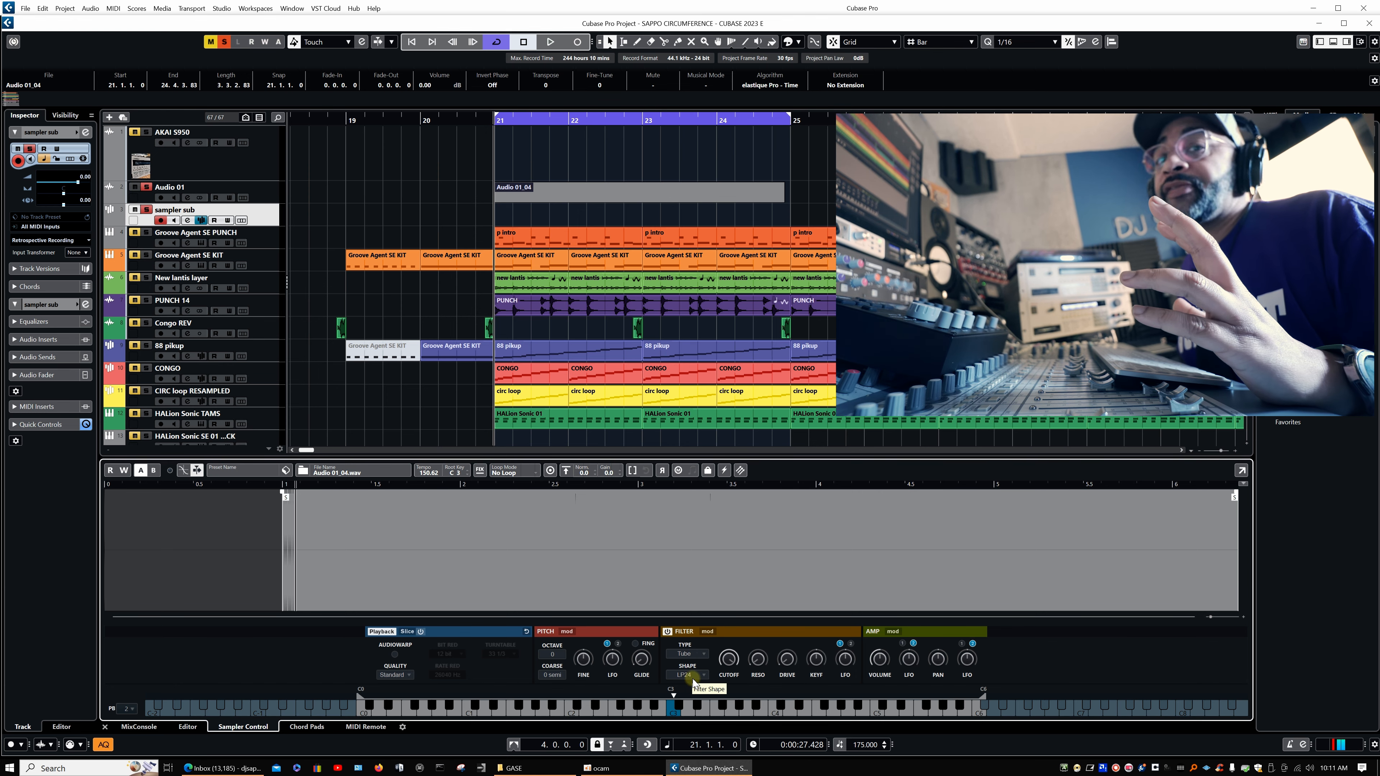
pyautogui.moveTo(732, 659); pyautogui.dragTo(732, 703)
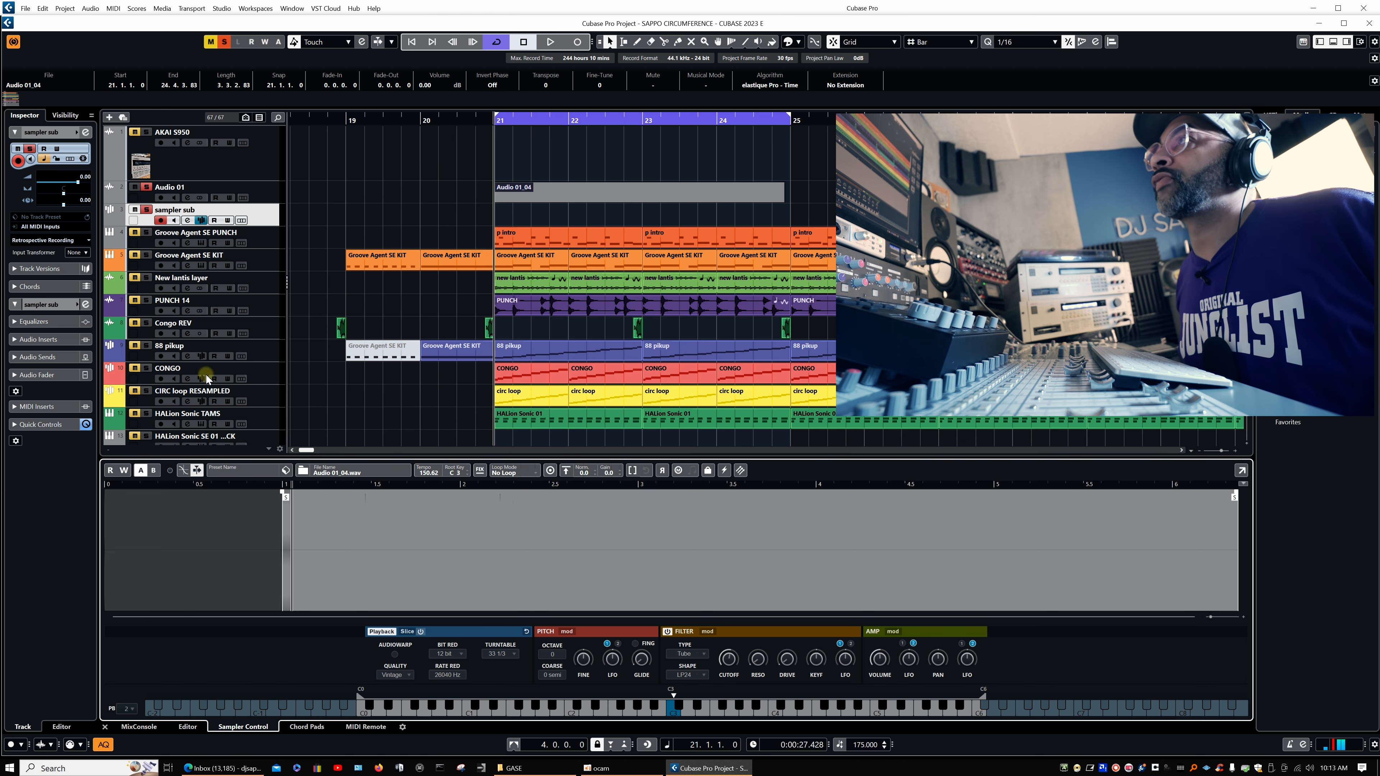
# Show the sampler sub channel's equalizer in an unobstructed spot and examine the low-frequency peak of the played note
pyautogui.click(187, 220)
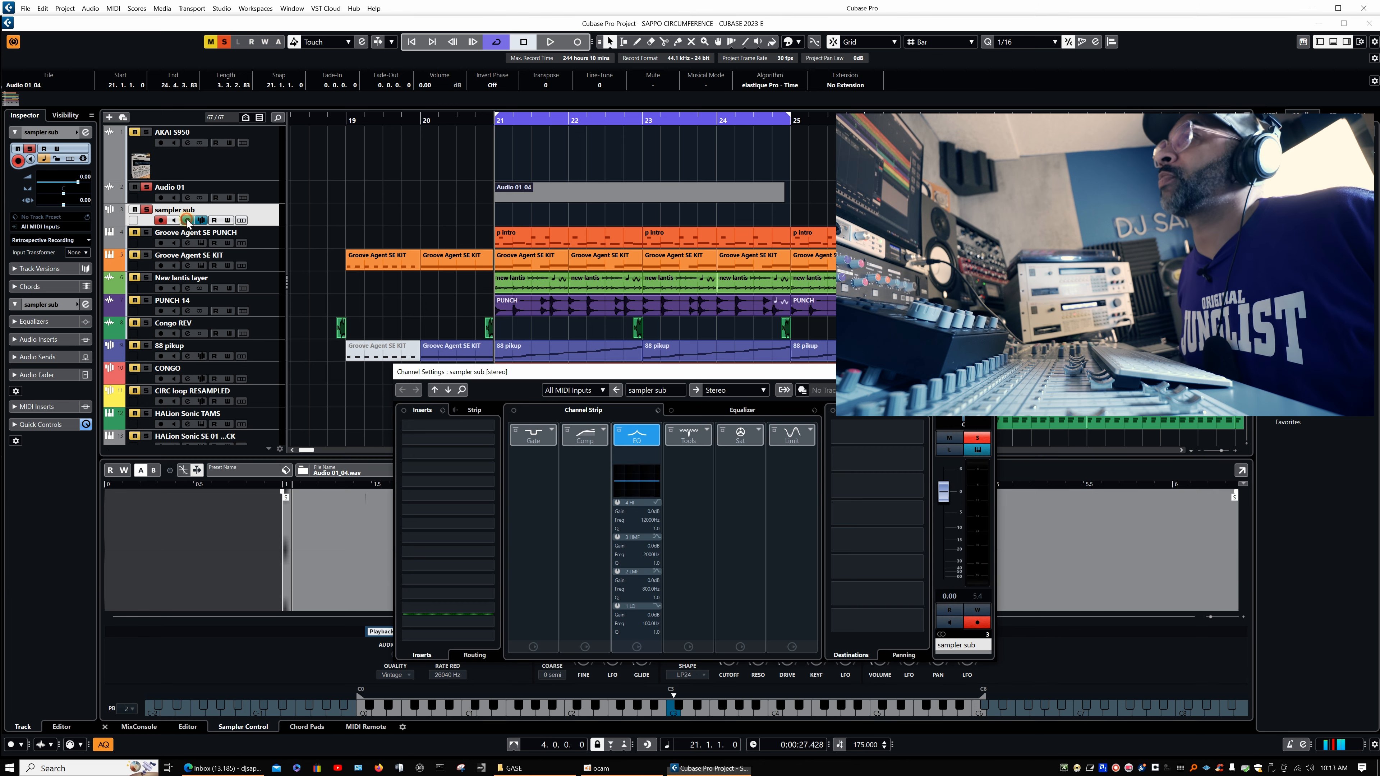
pyautogui.click(743, 410)
pyautogui.moveTo(743, 380); pyautogui.dragTo(934, 243)
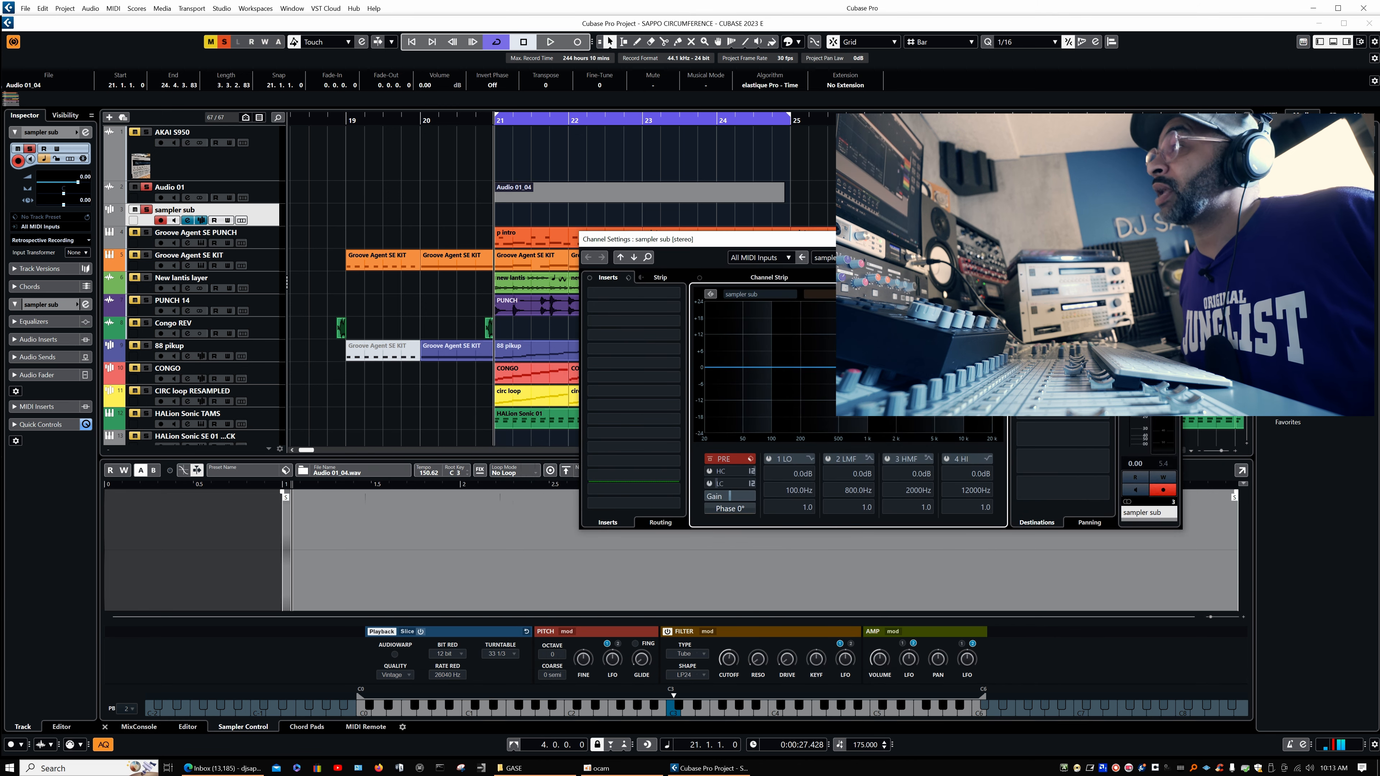
pyautogui.moveTo(819, 241); pyautogui.dragTo(825, 160)
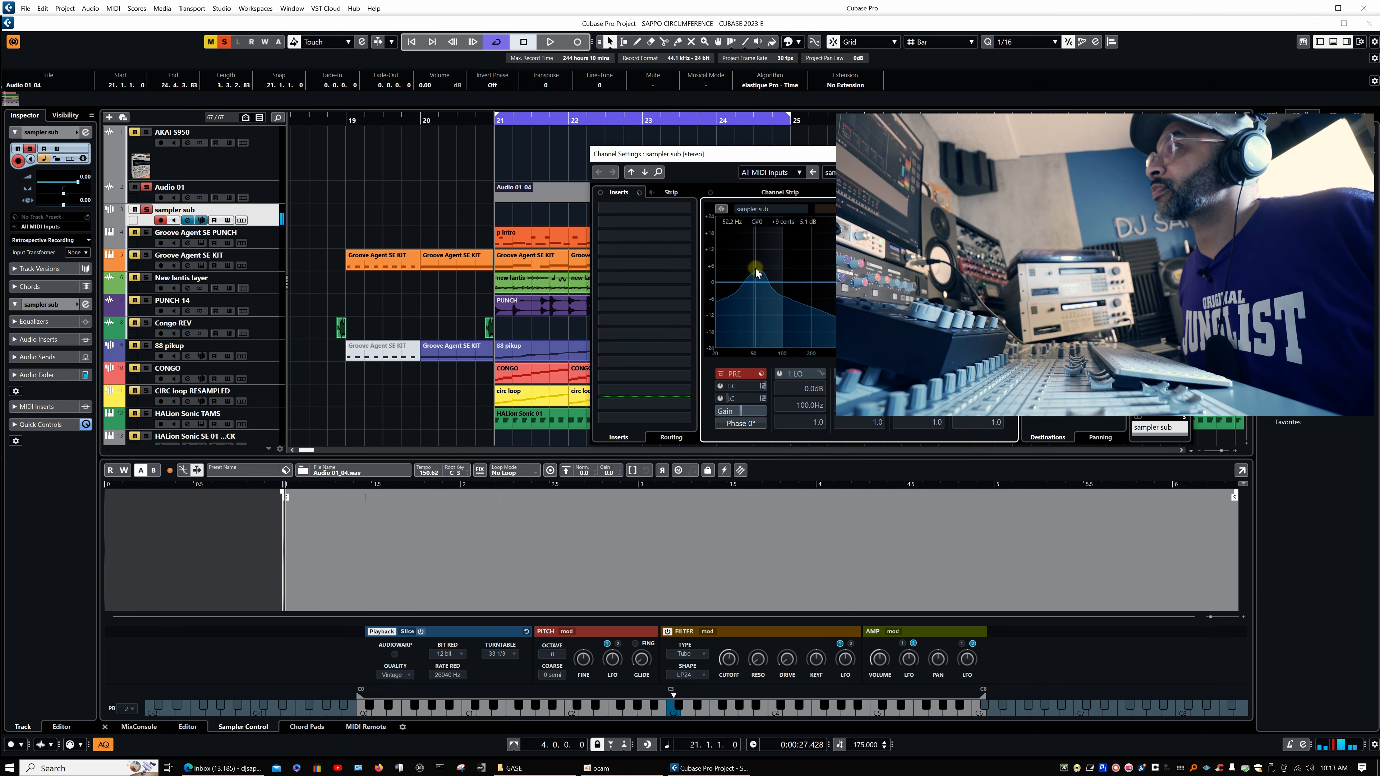
pyautogui.moveTo(763, 281); pyautogui.dragTo(767, 272)
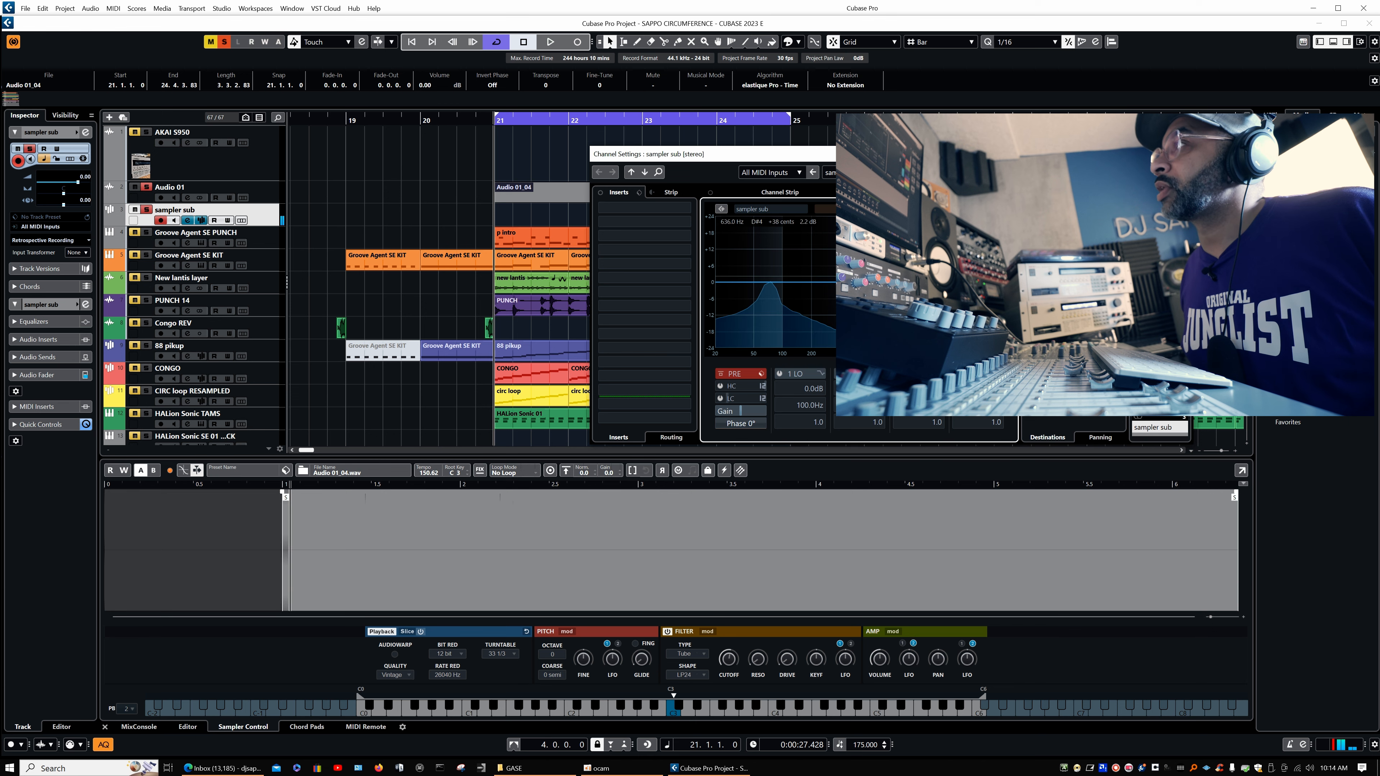
# Fine-tune the sampler filter's cutoff and raise its drive to 100%
pyautogui.moveTo(729, 657); pyautogui.dragTo(726, 659)
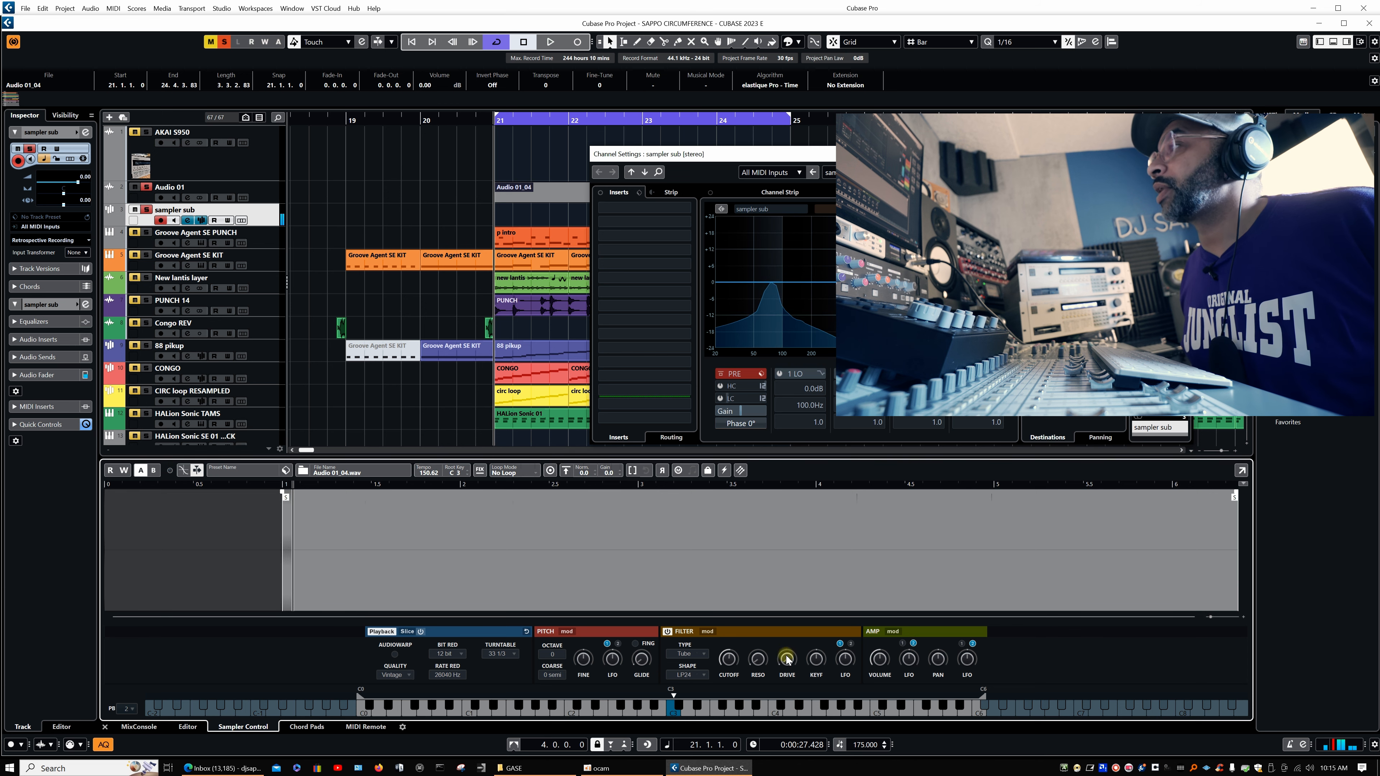
pyautogui.moveTo(784, 660); pyautogui.dragTo(819, 587)
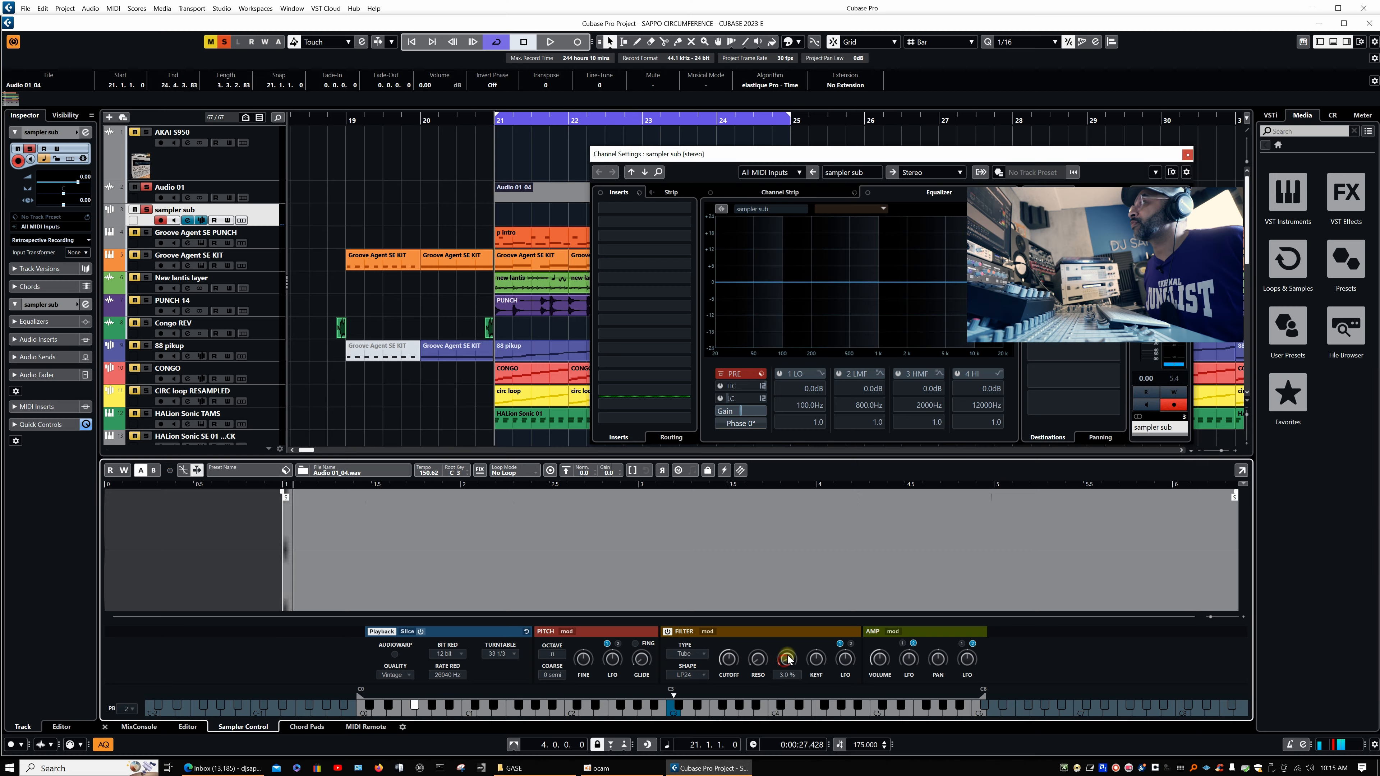
pyautogui.moveTo(798, 635); pyautogui.dragTo(822, 580)
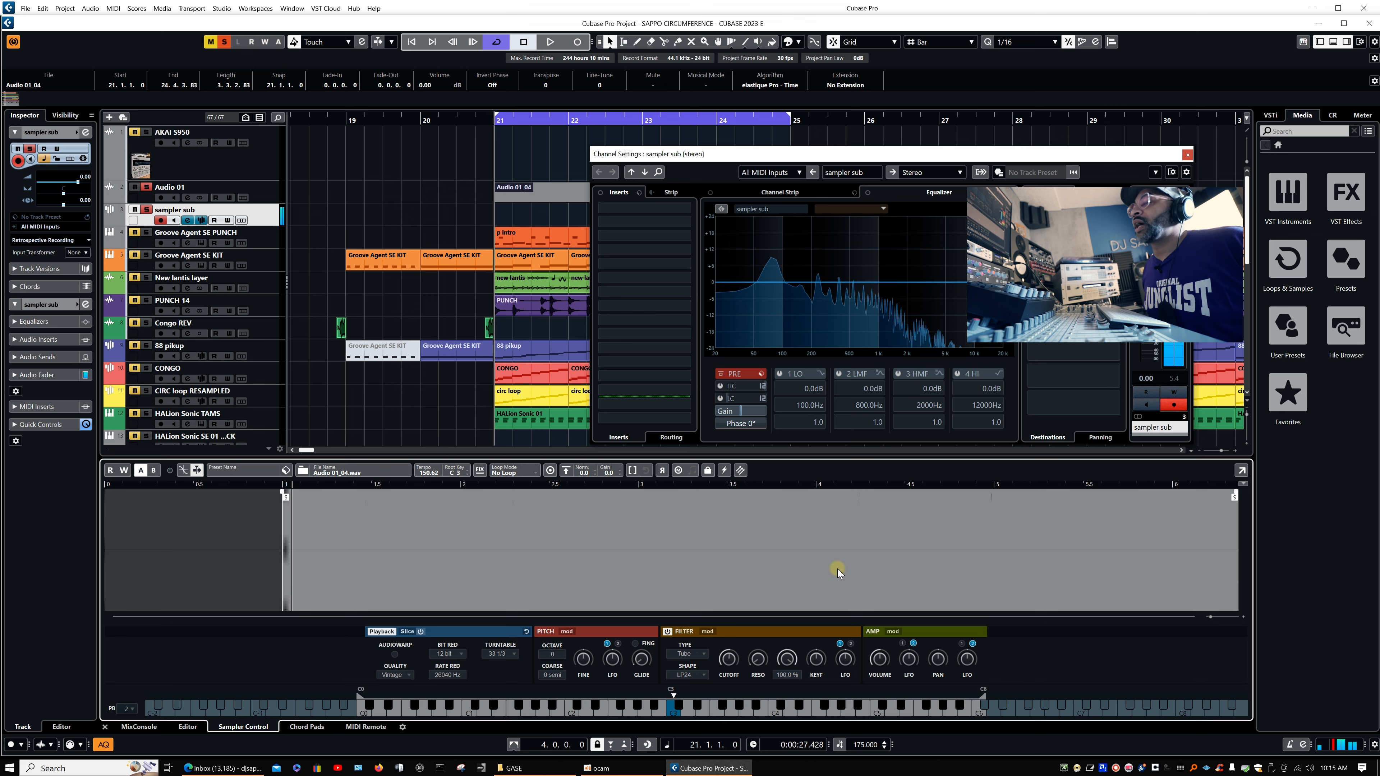
pyautogui.moveTo(835, 577); pyautogui.dragTo(802, 629)
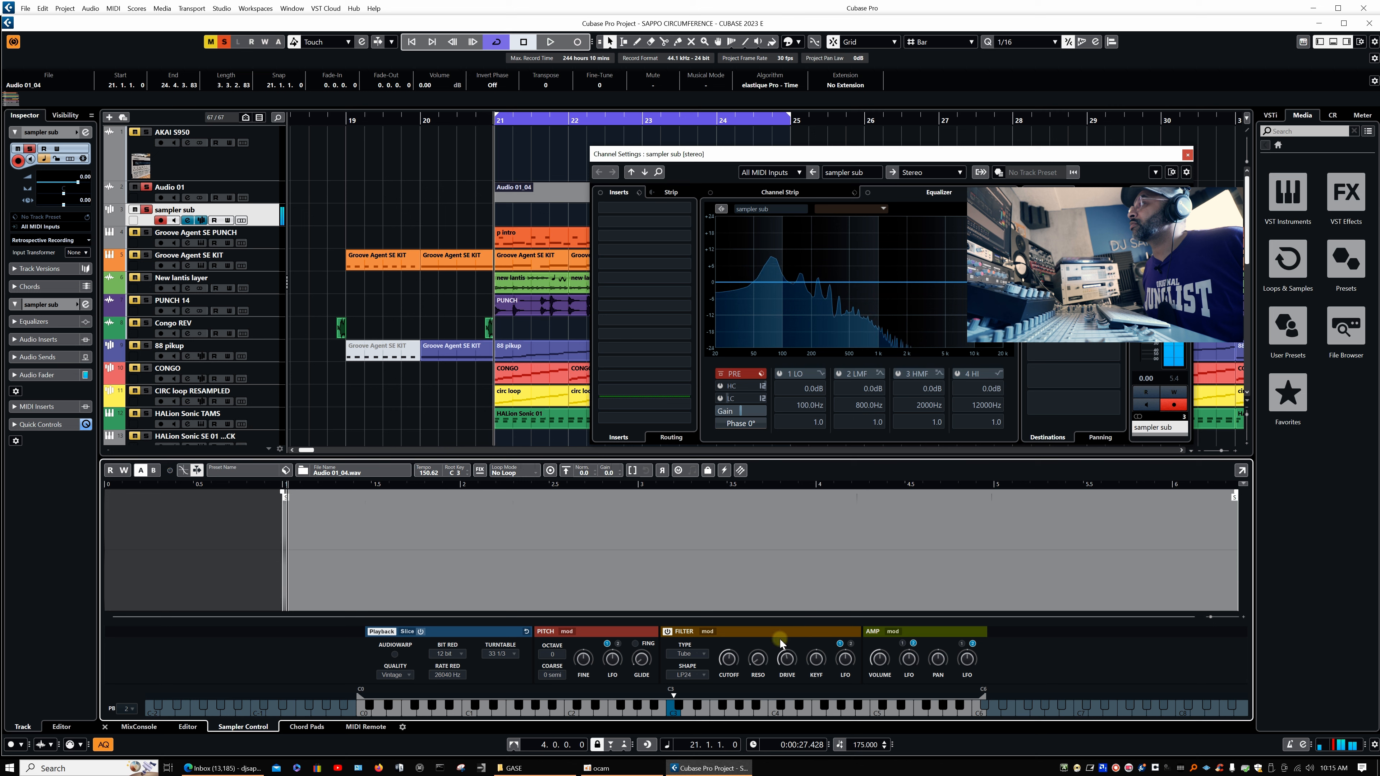
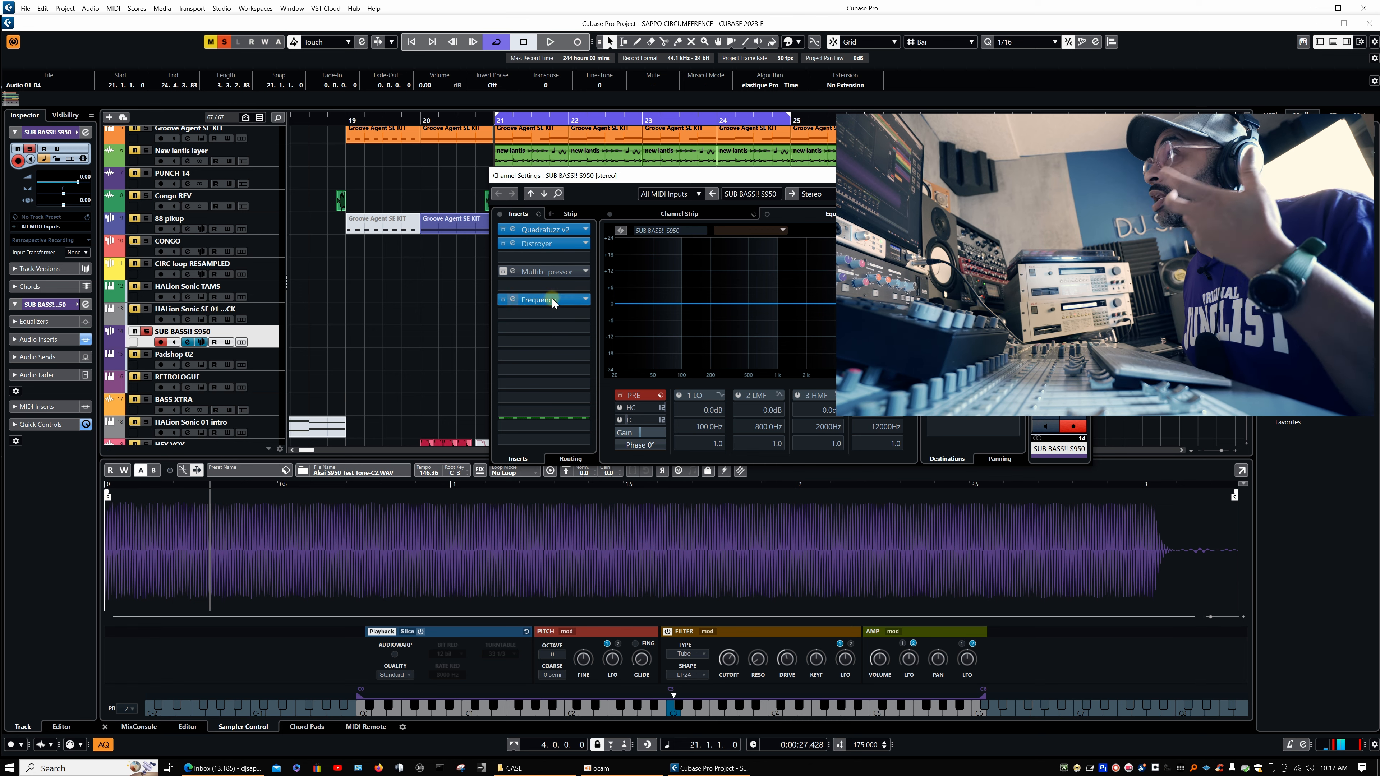
# Open the Quadrafuzz v2 insert on the SUB BASS!! S950 channel and examine its first band's tape drive, auditioning the bass loop
pyautogui.click(680, 214)
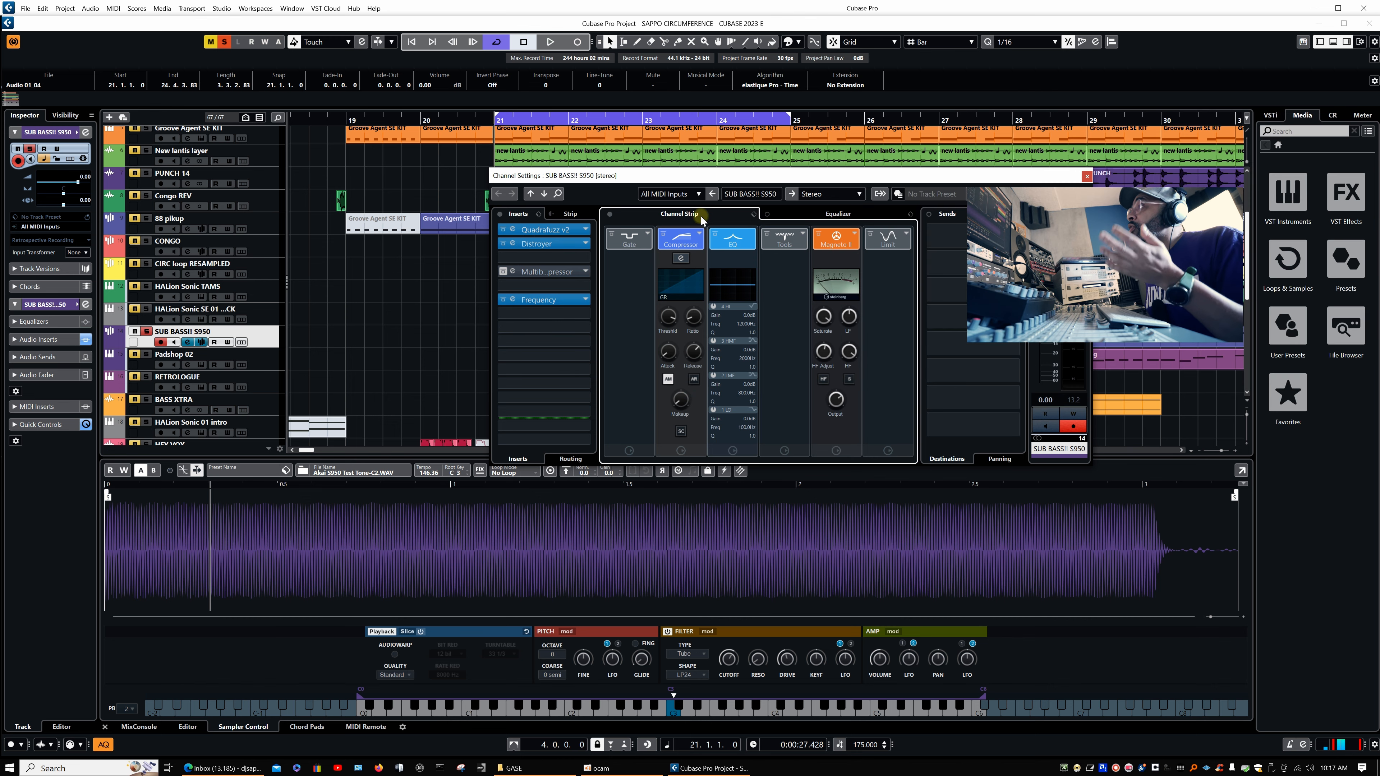
pyautogui.click(804, 215)
pyautogui.click(513, 230)
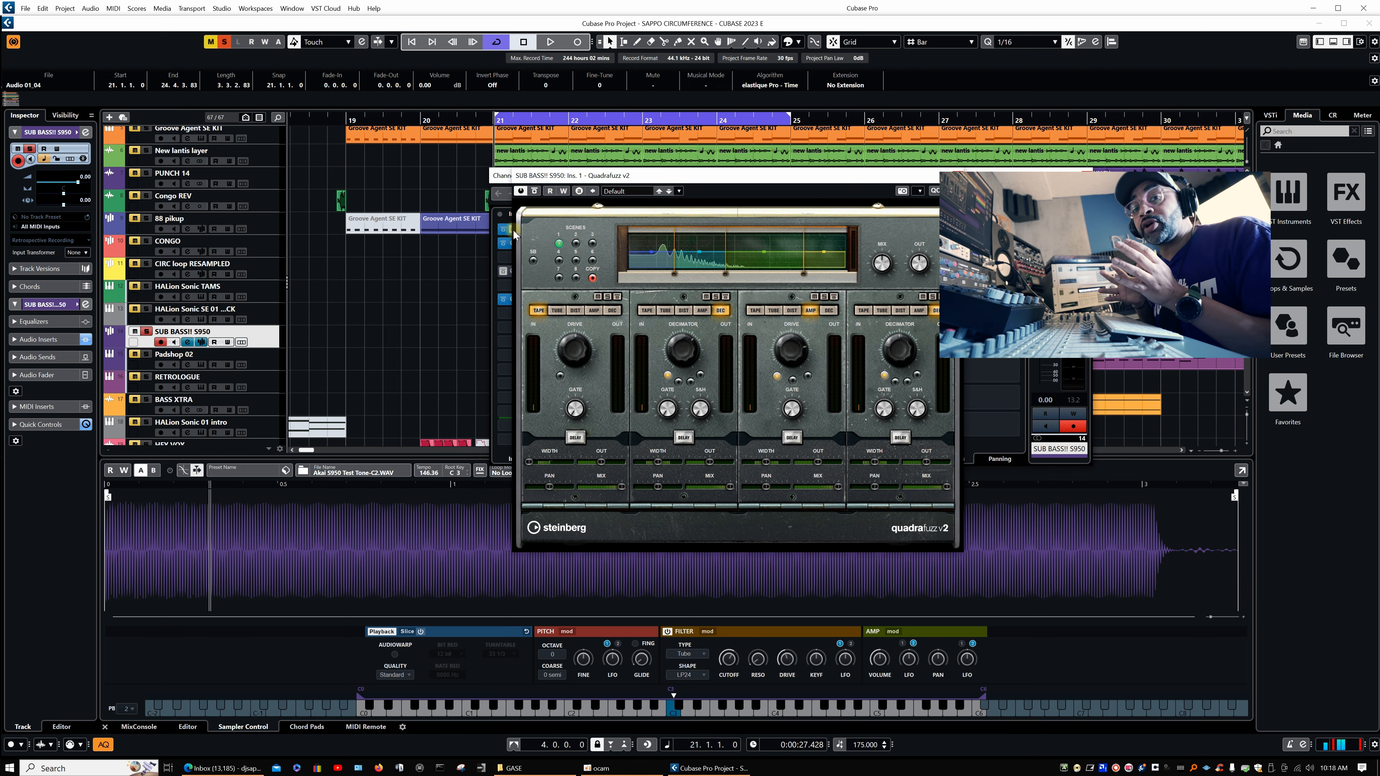
pyautogui.click(617, 296)
pyautogui.click(617, 296)
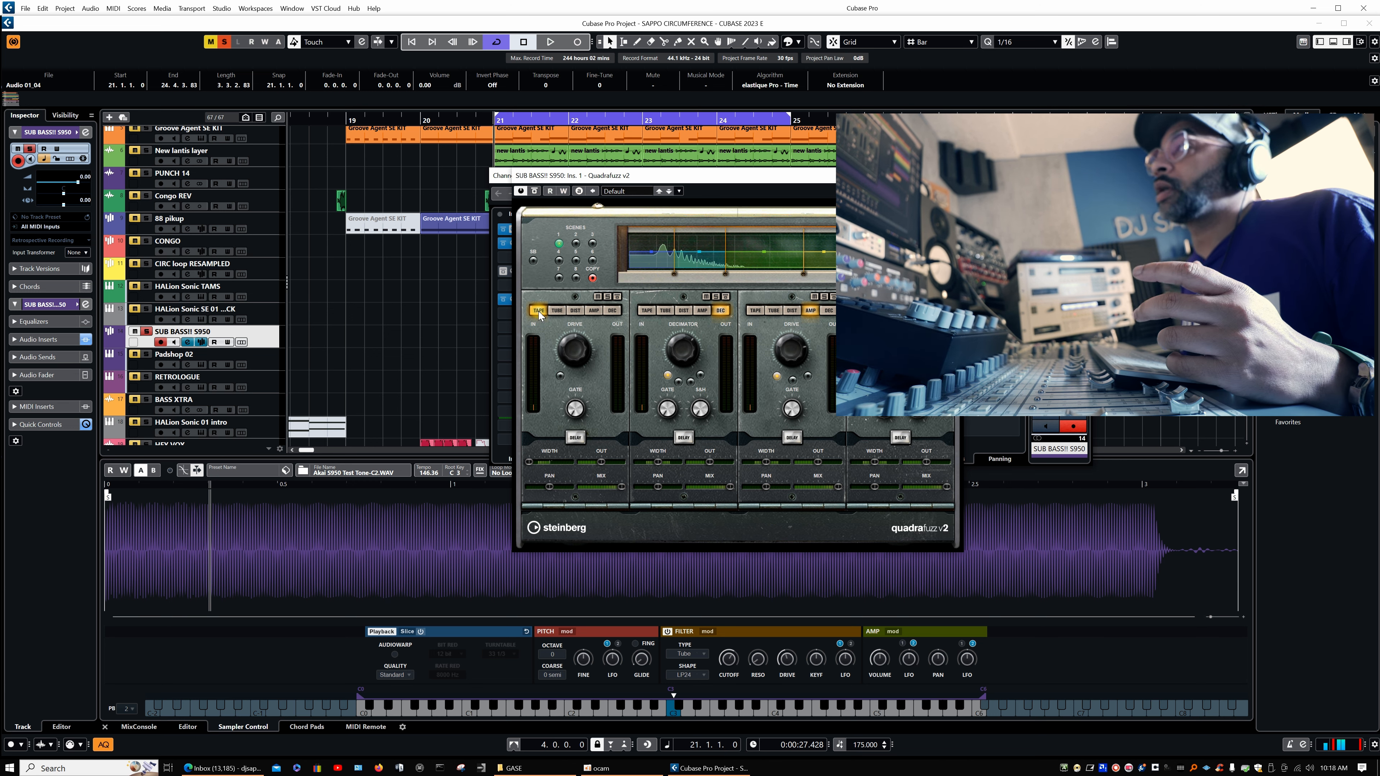
pyautogui.moveTo(572, 347)
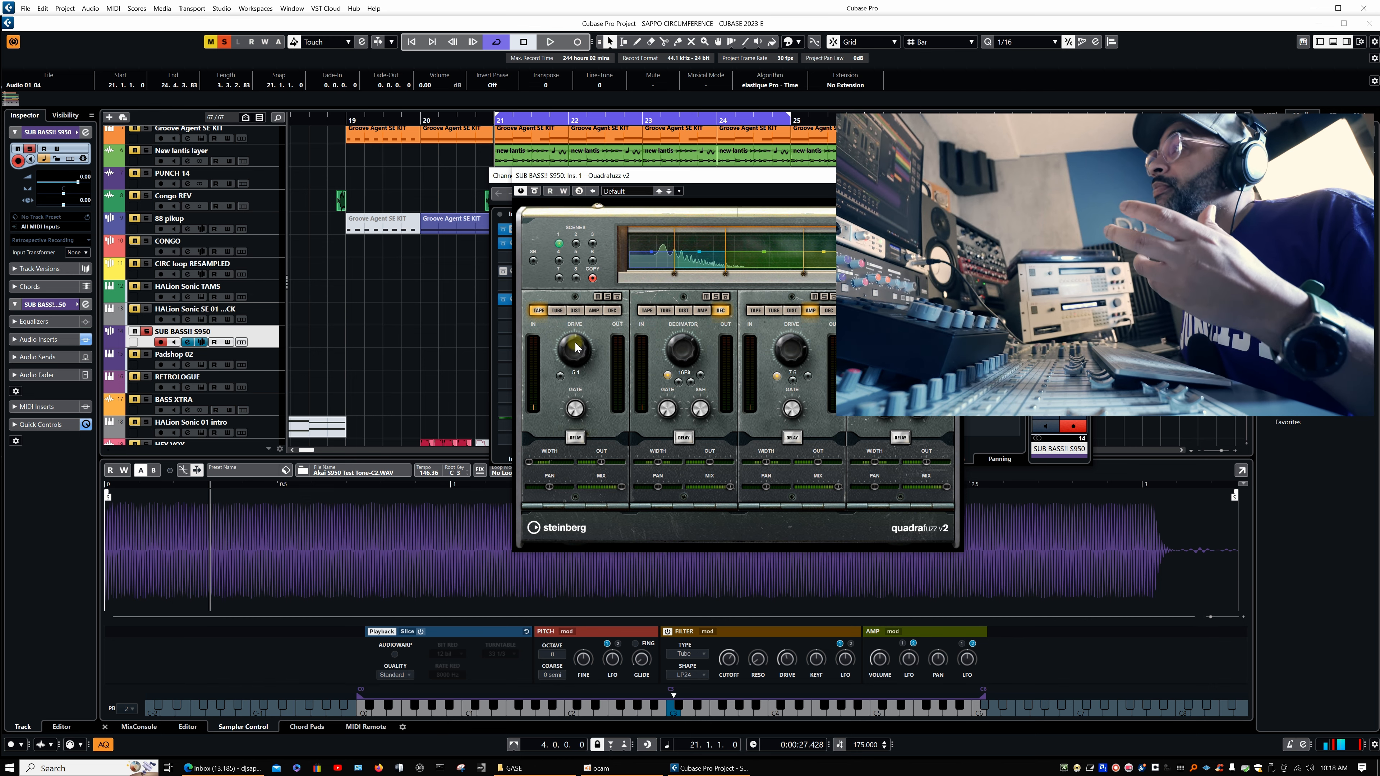
pyautogui.moveTo(532, 462)
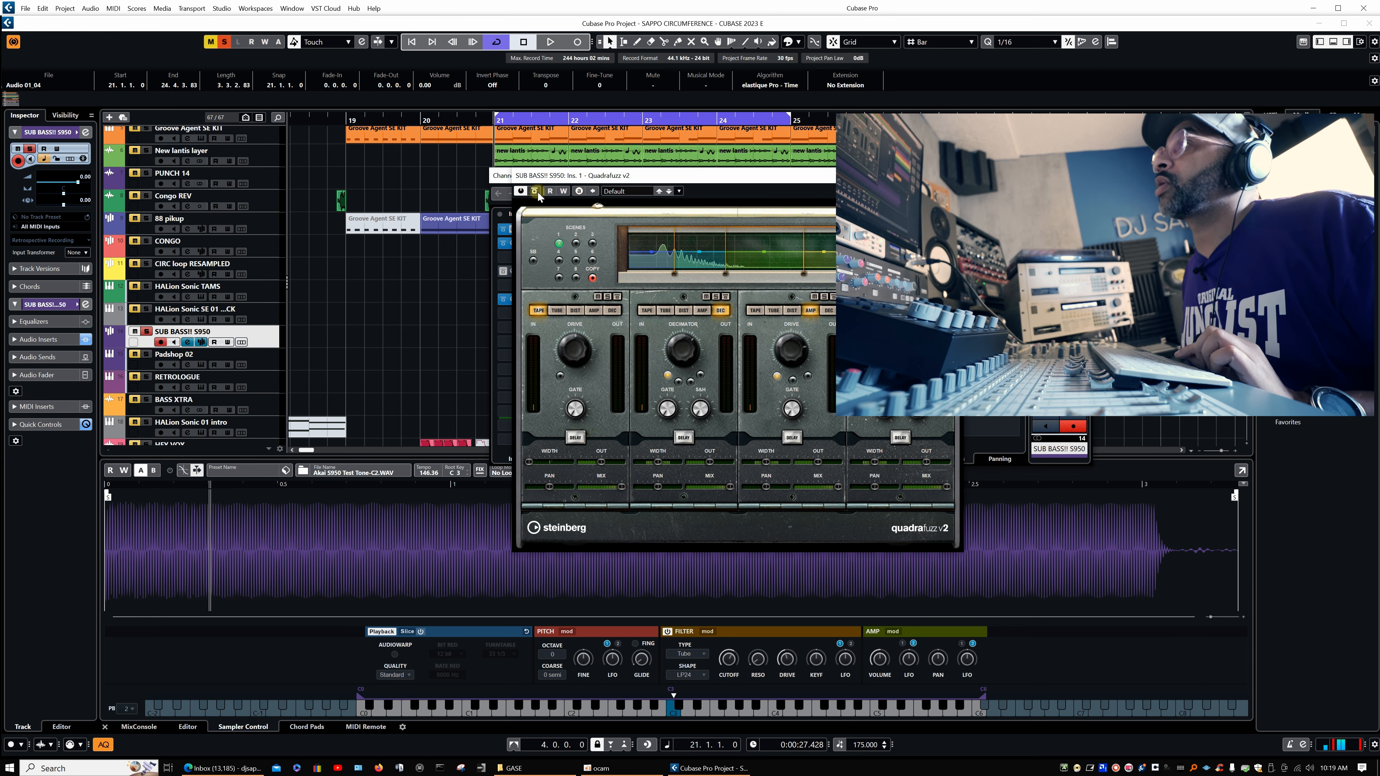
pyautogui.press('space')
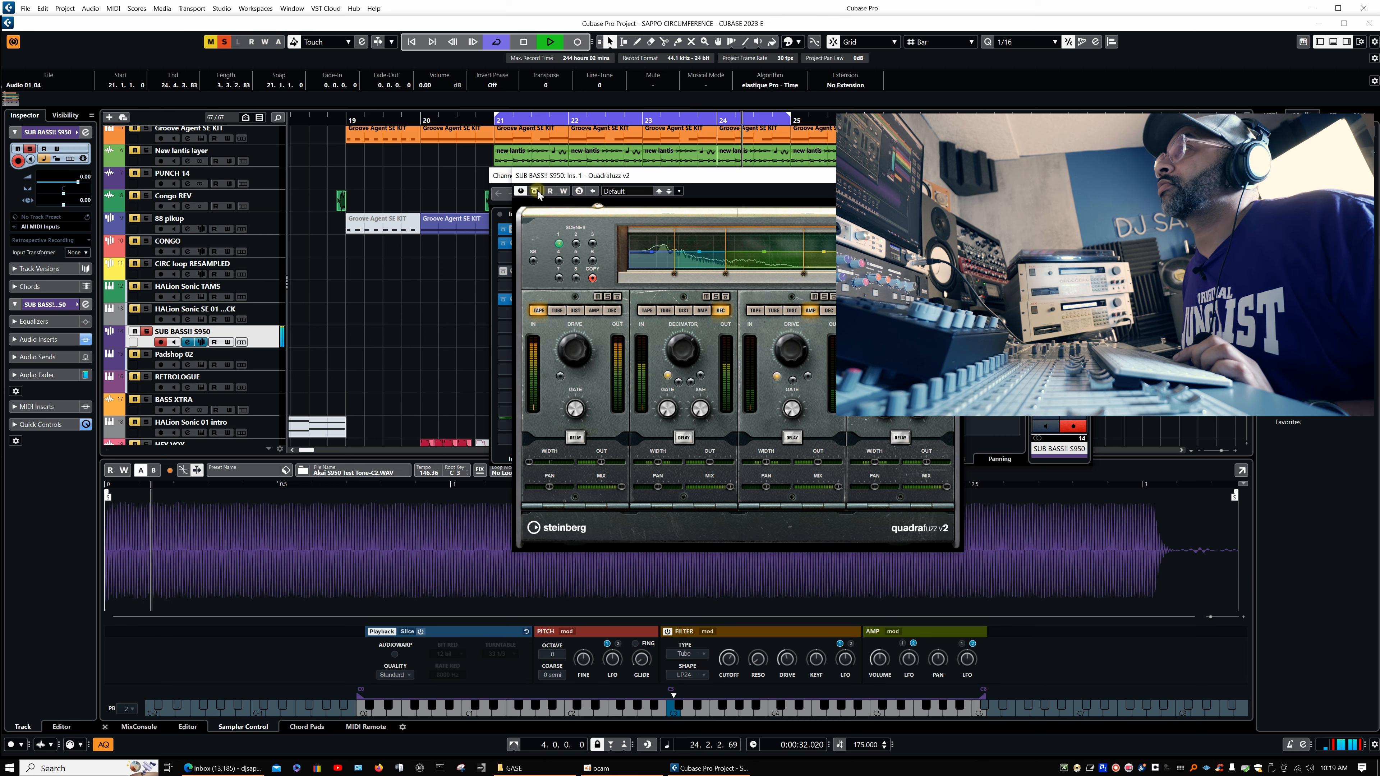
pyautogui.press('space')
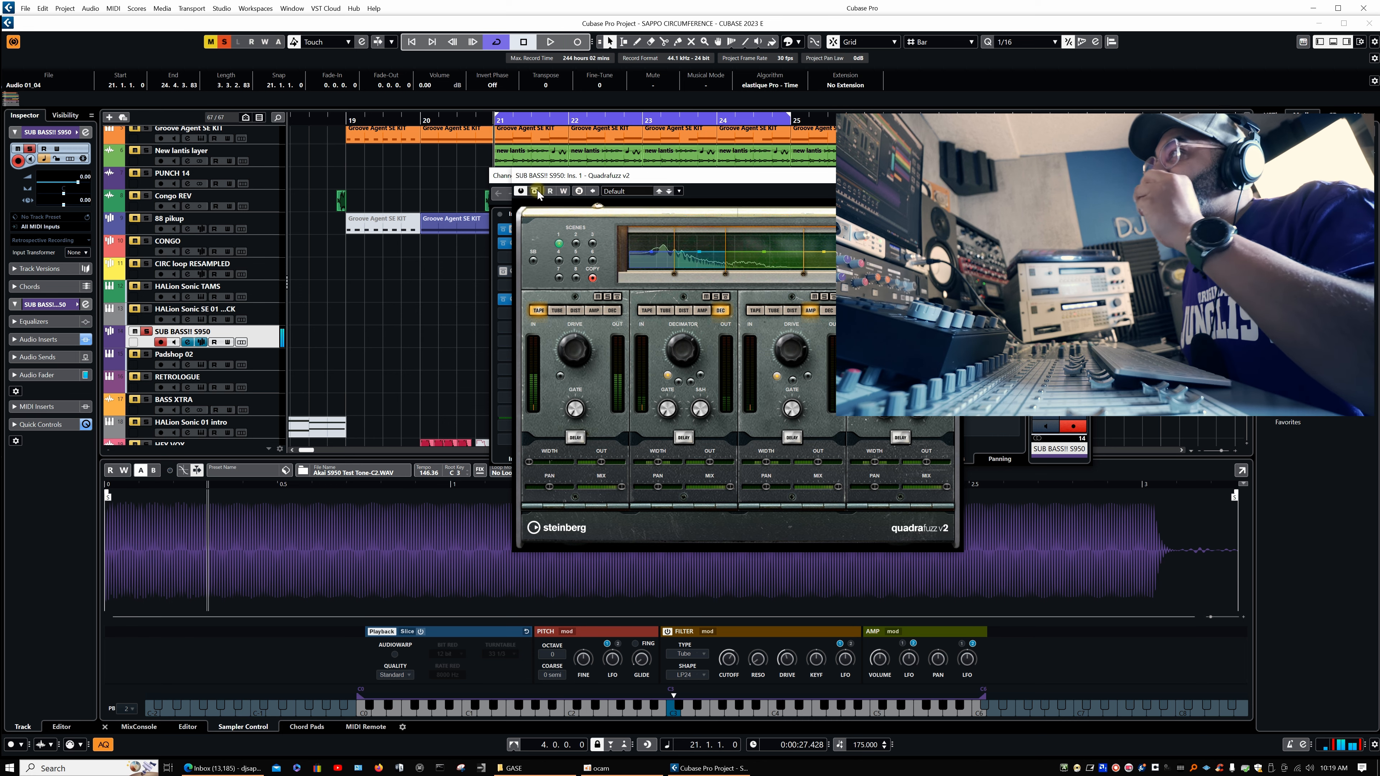
# Place the Quadrafuzz v2 window beside the channel's equalizer and compare the bass spectrum with the effect active and bypassed
pyautogui.moveTo(724, 186); pyautogui.dragTo(1129, 174)
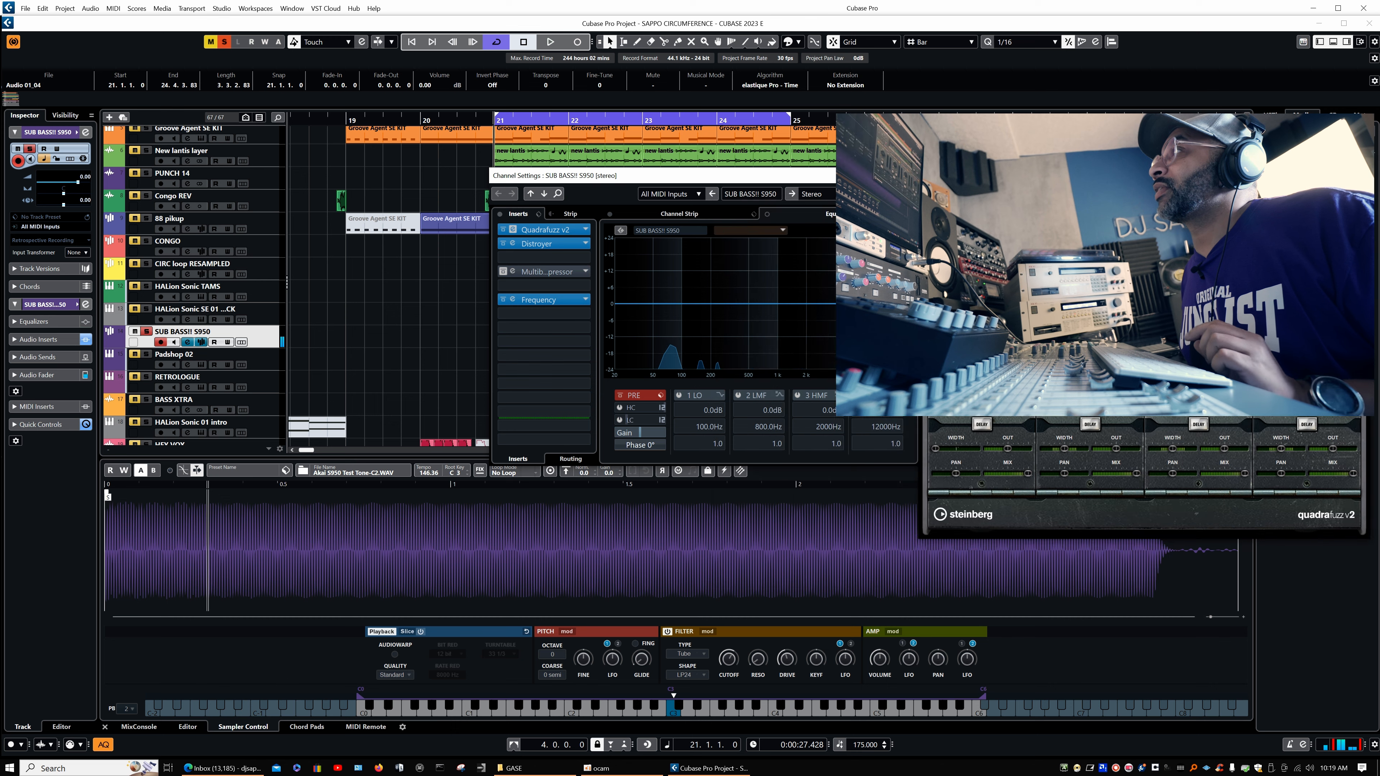
pyautogui.press('space')
pyautogui.moveTo(825, 176); pyautogui.dragTo(630, 177)
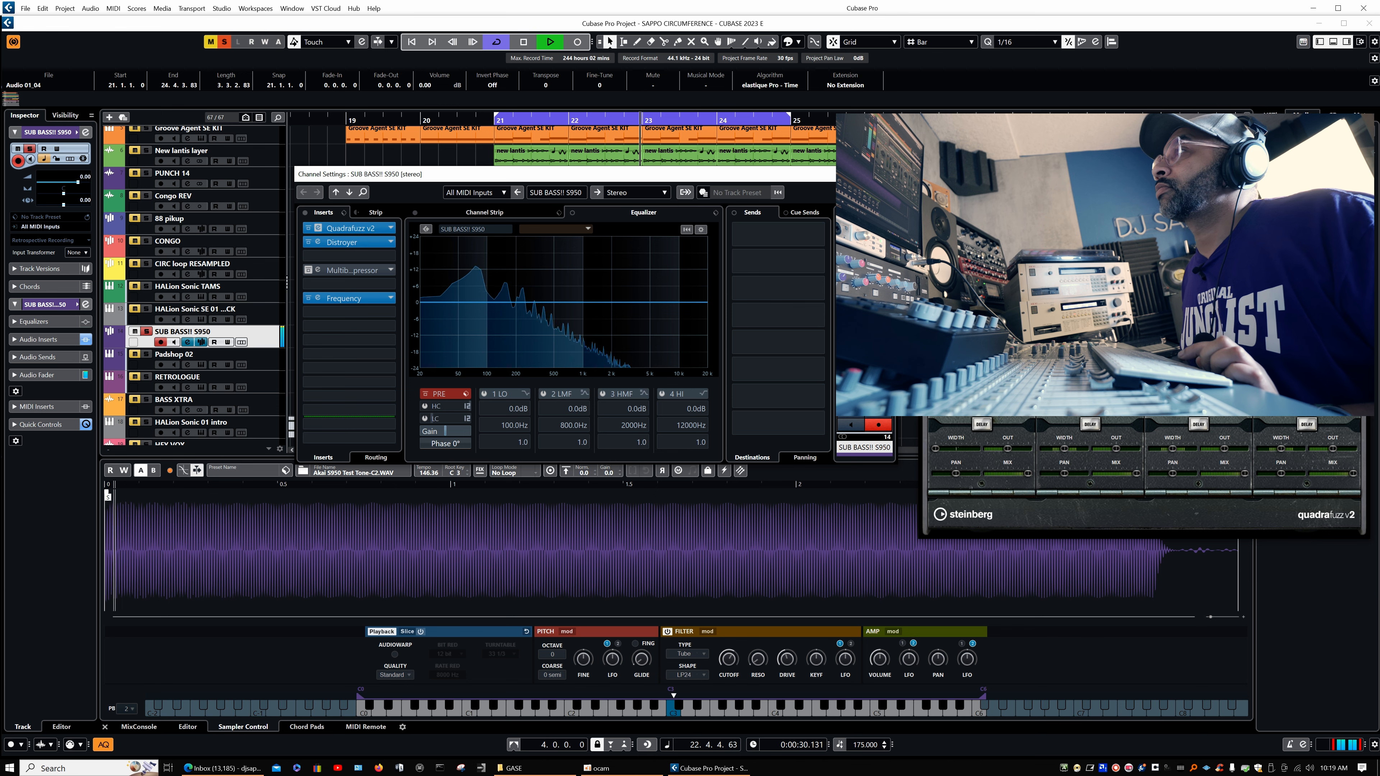
pyautogui.click(941, 178)
pyautogui.press('space')
pyautogui.moveTo(1245, 162); pyautogui.dragTo(869, 193)
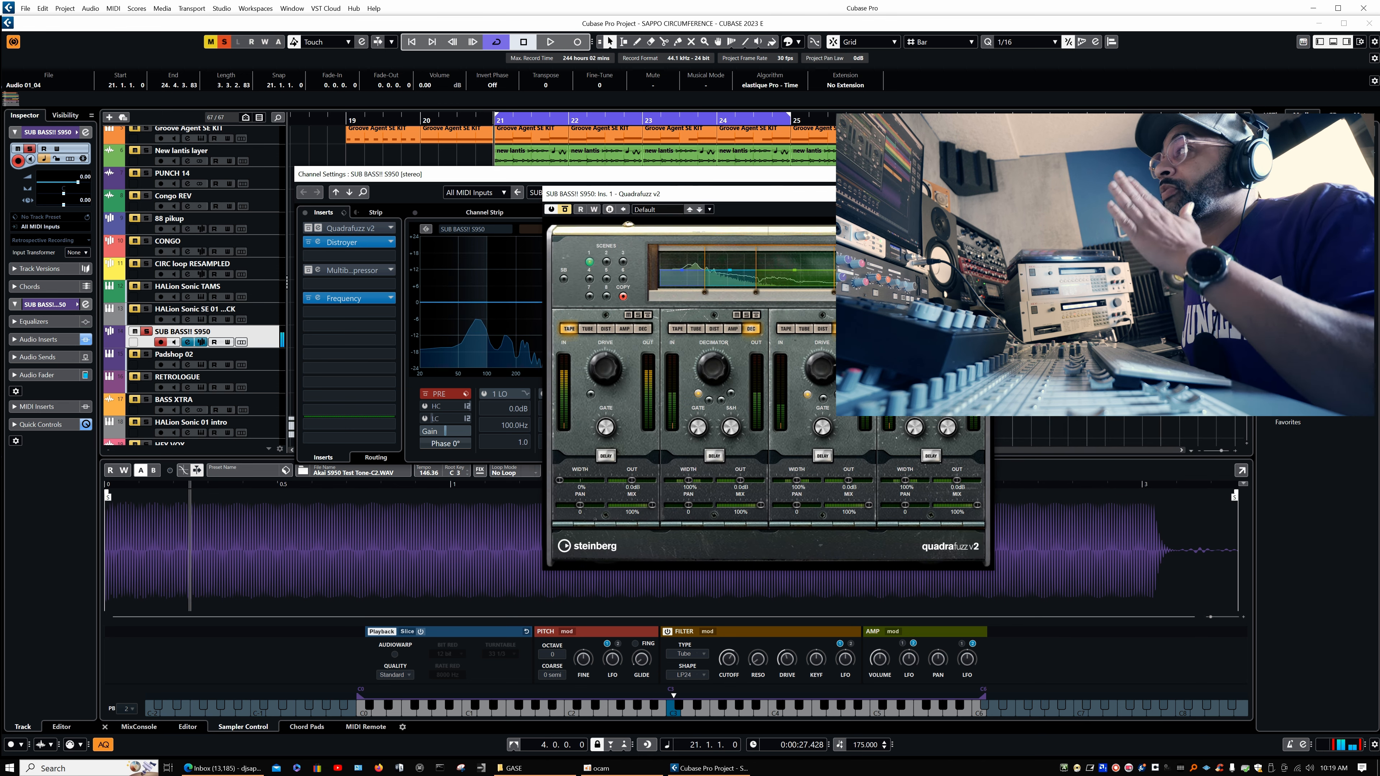
pyautogui.moveTo(868, 193); pyautogui.dragTo(1060, 216)
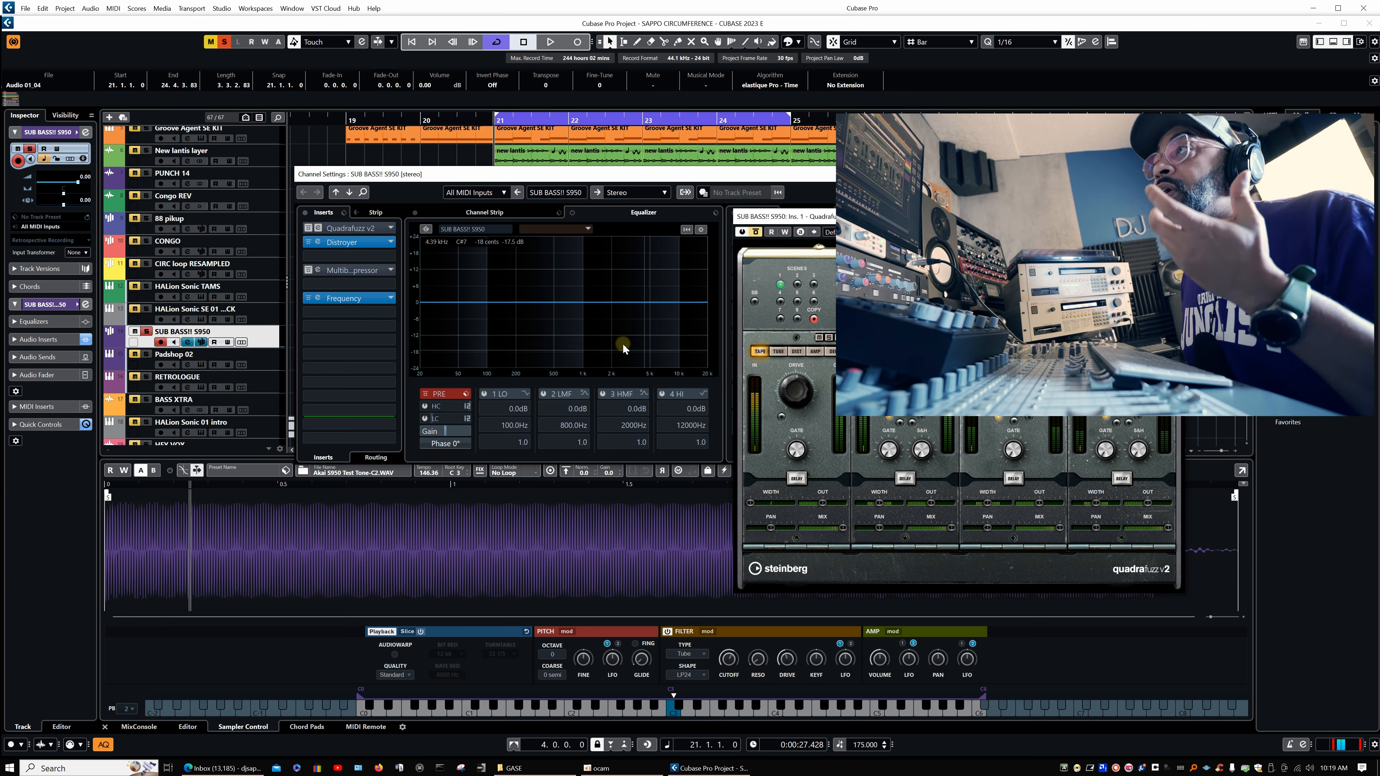
pyautogui.click(306, 234)
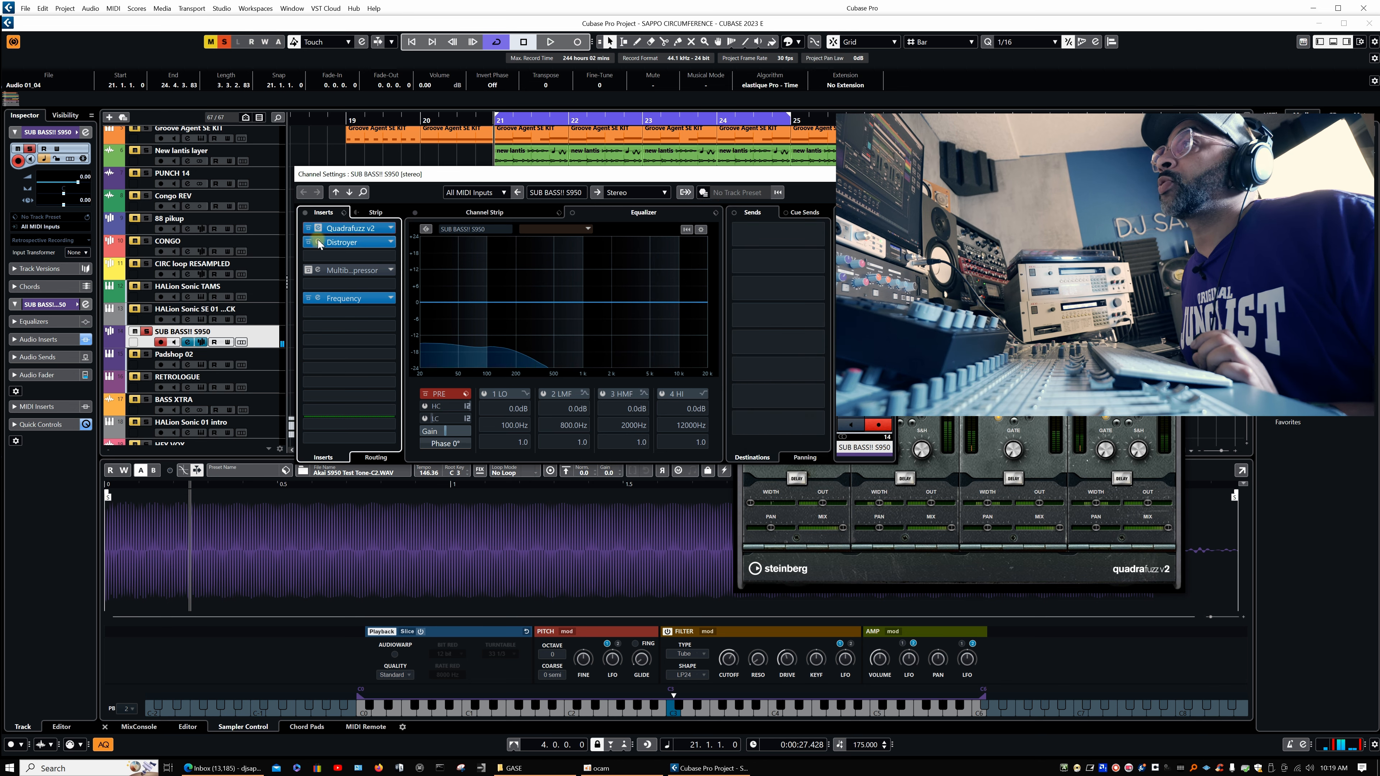
# Open the Distroyer insert and compare the looped bass with the effect bypassed and active
pyautogui.click(318, 242)
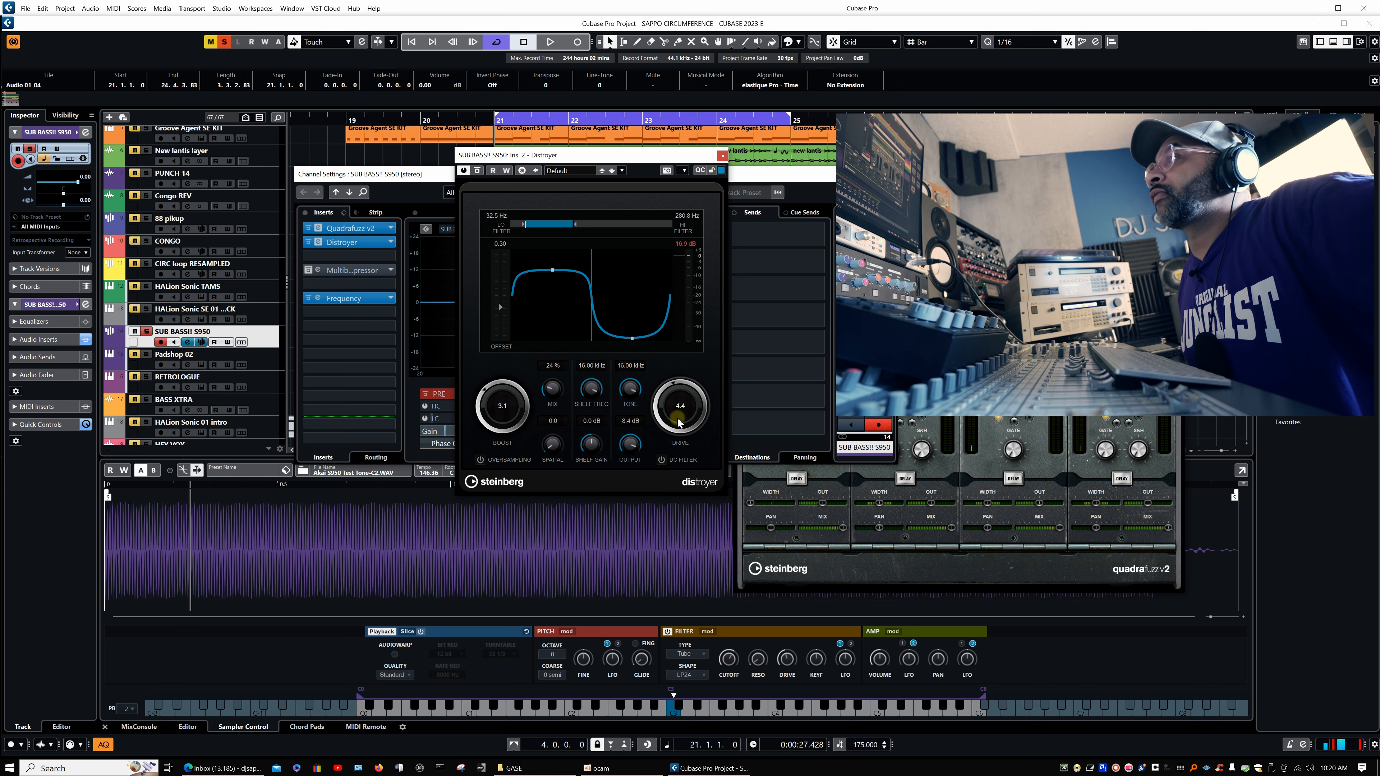
pyautogui.click(477, 171)
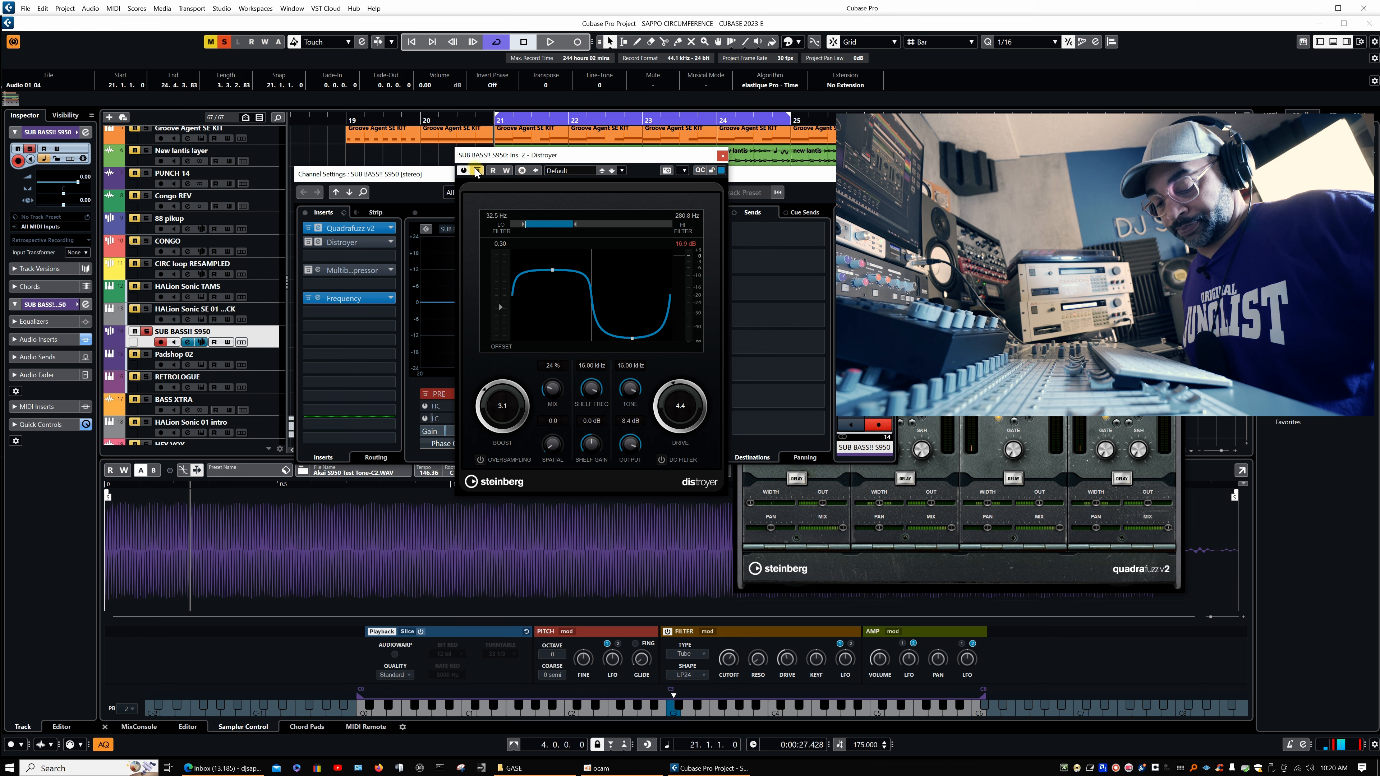
pyautogui.press('space')
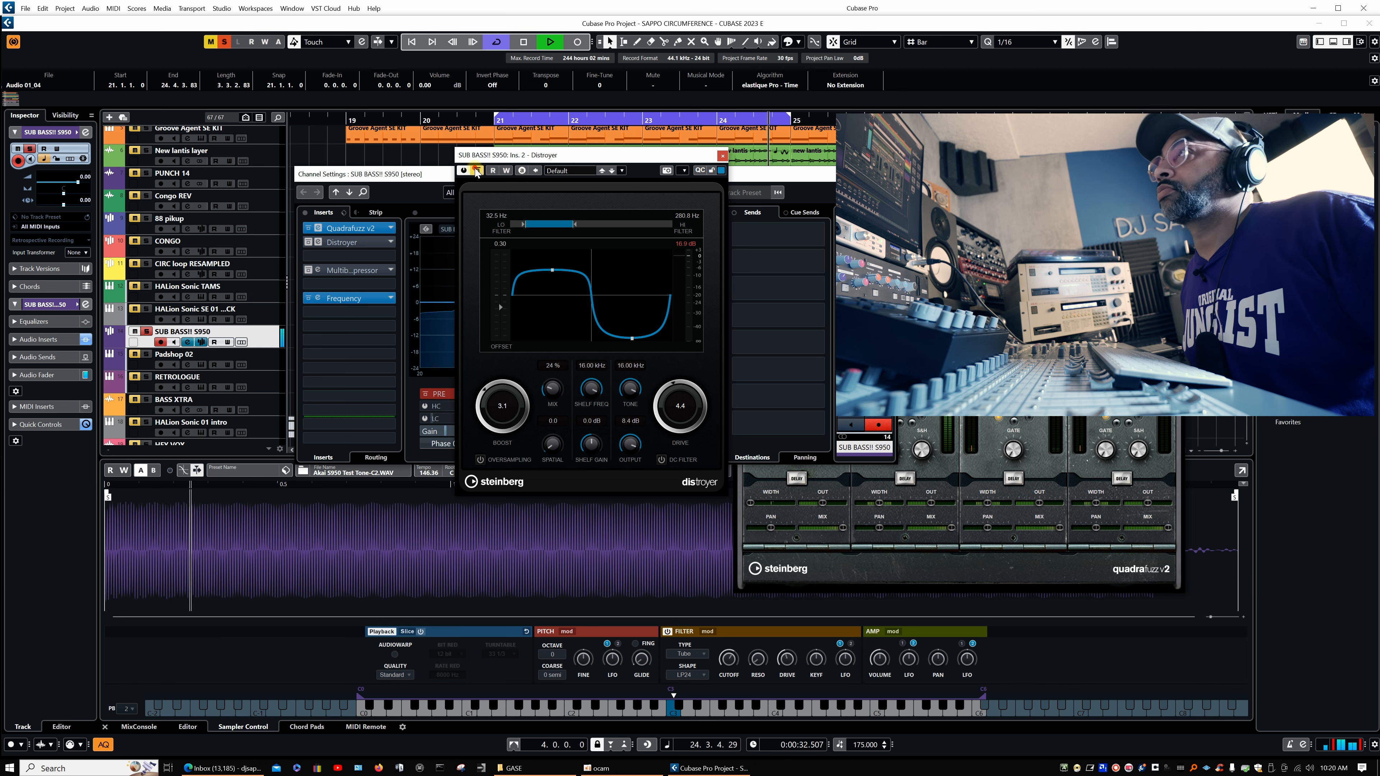
pyautogui.click(476, 171)
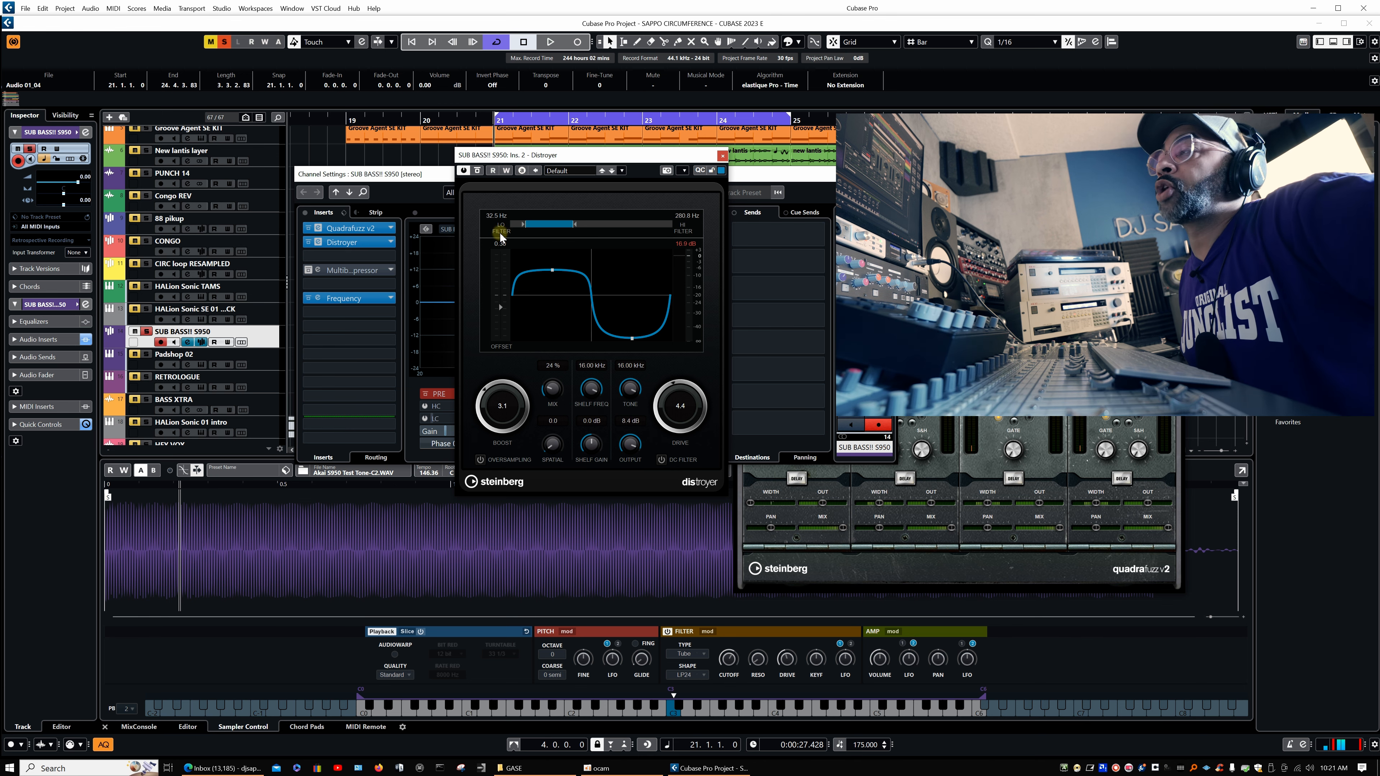
pyautogui.click(479, 170)
pyautogui.press('space')
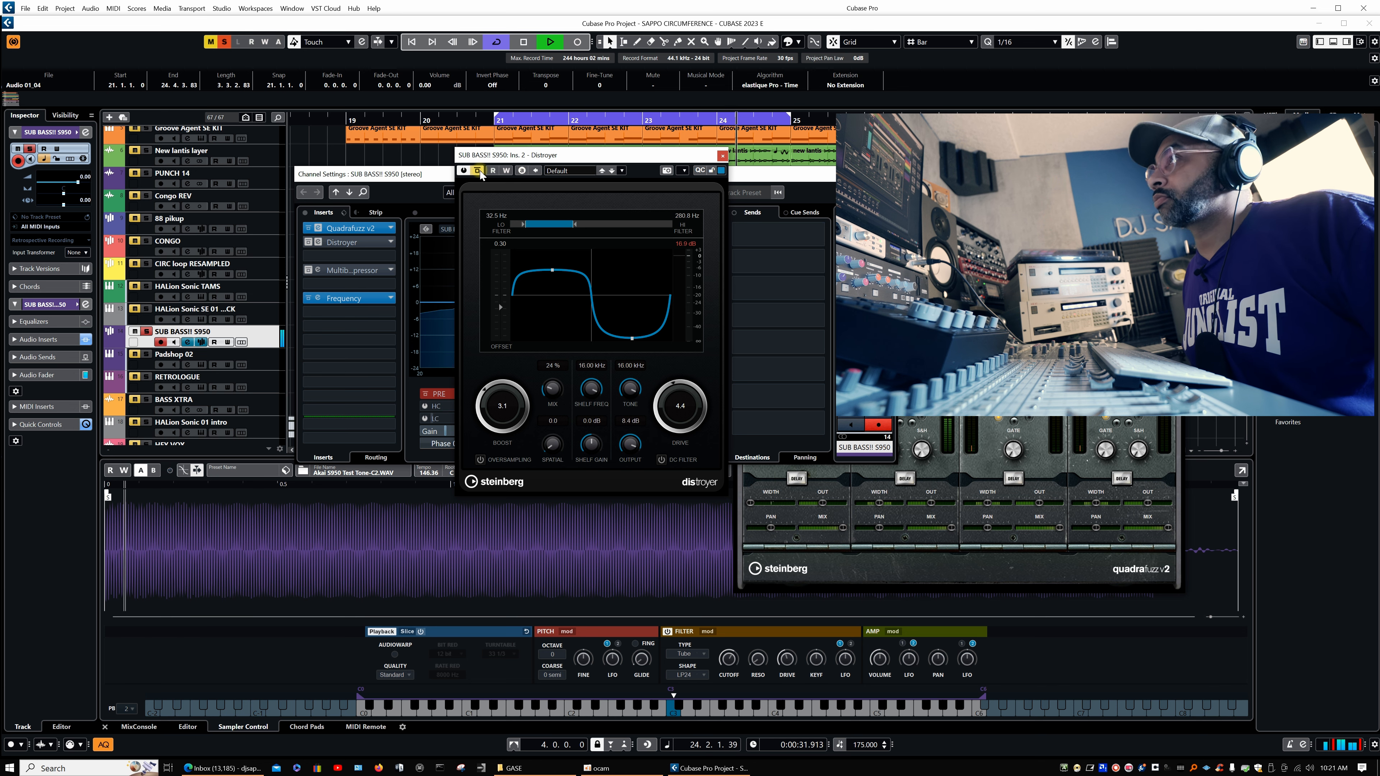
pyautogui.click(479, 170)
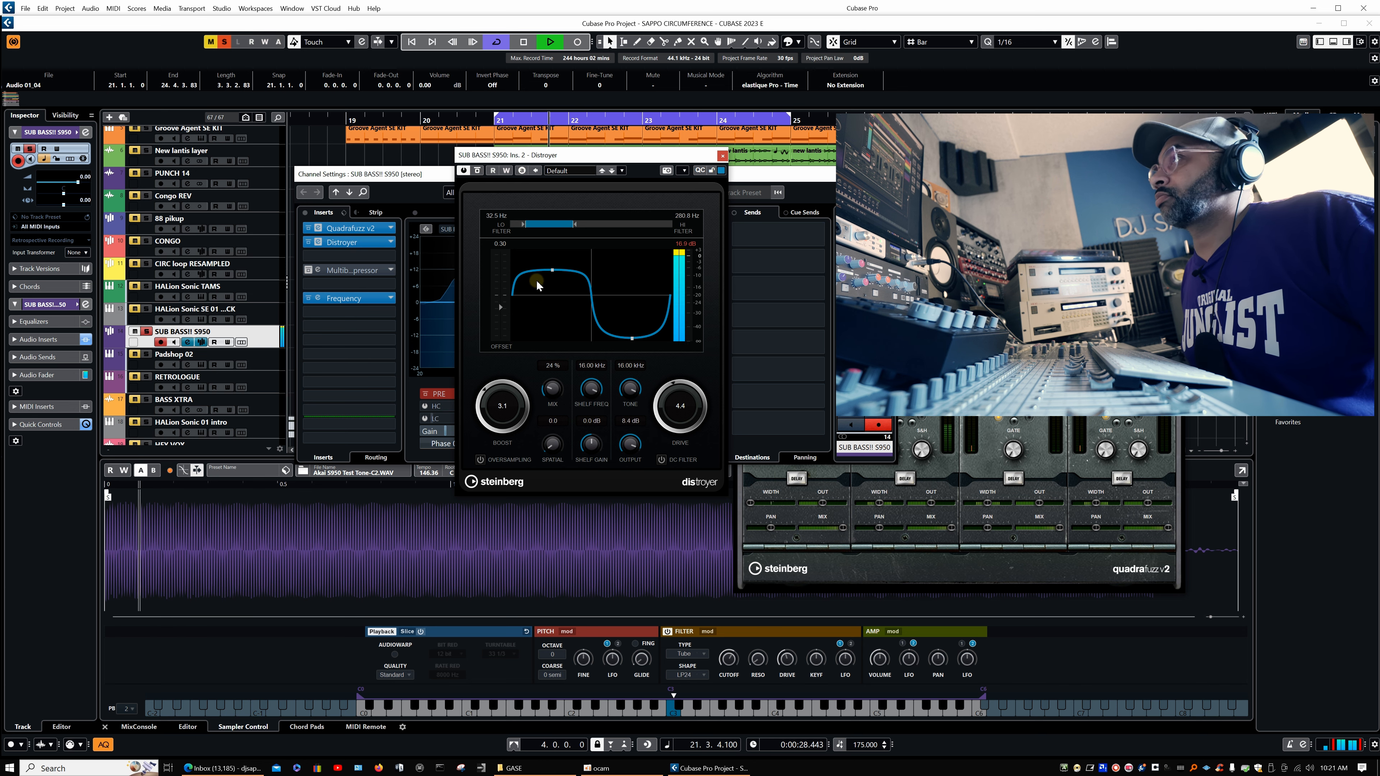
pyautogui.press('space')
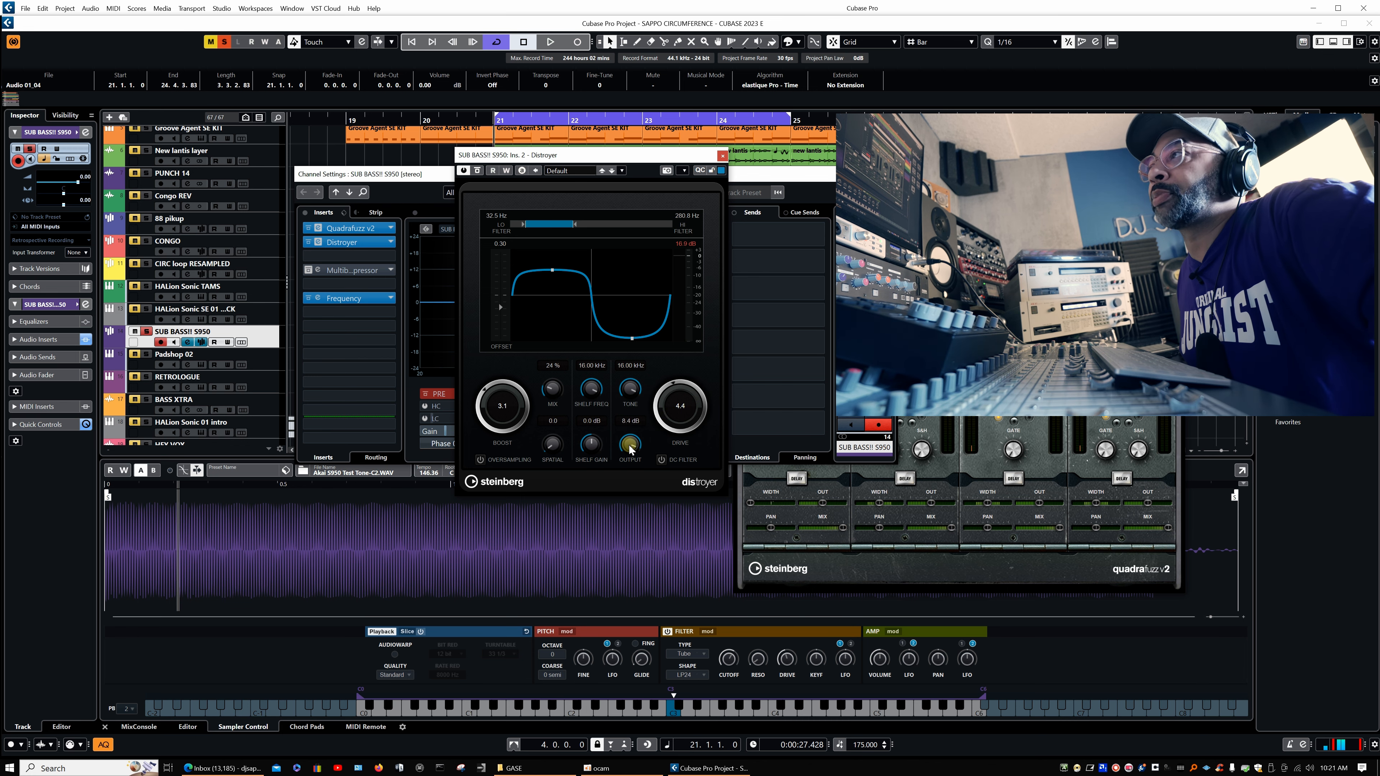
# Open the Frequency insert beside the channel equalizer, examine the low end around band 2 during playback, and switch to the view of all eight bands
pyautogui.click(318, 298)
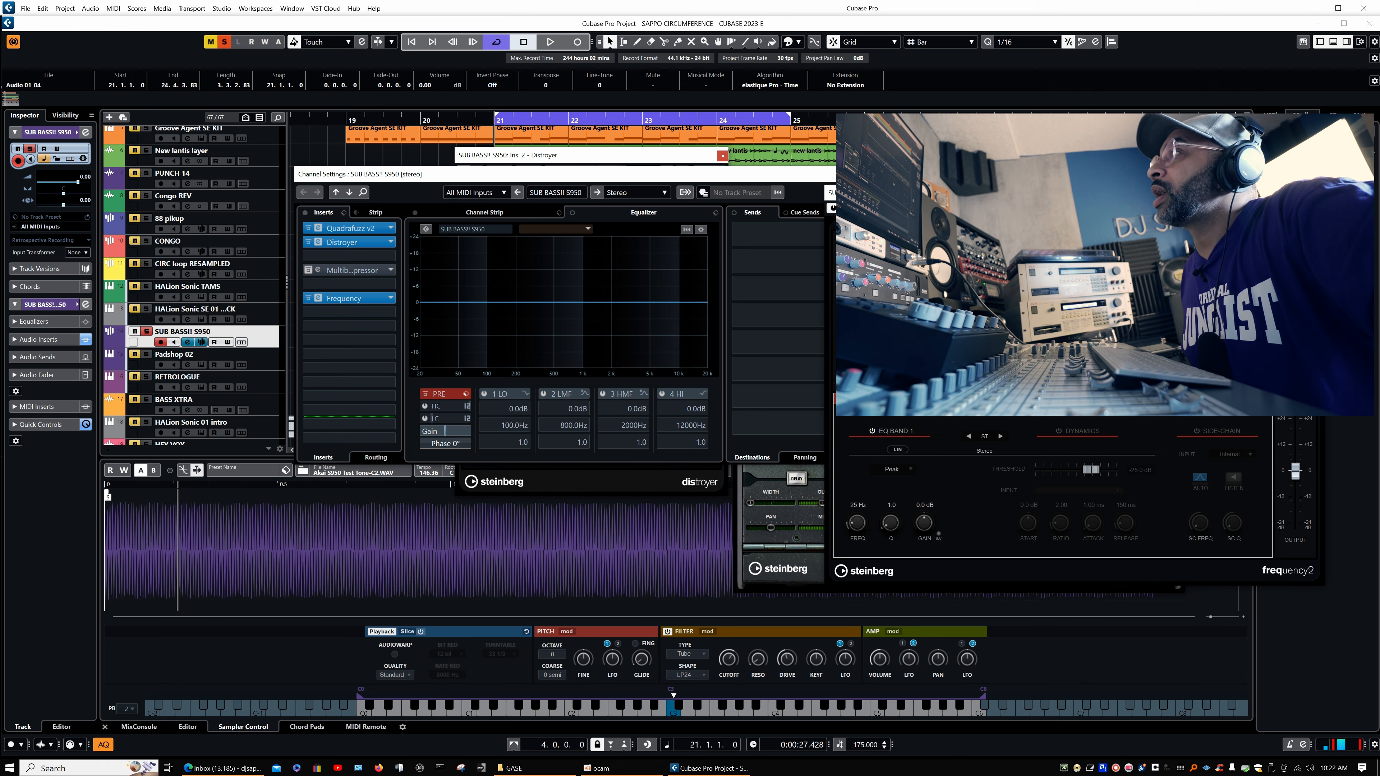
pyautogui.moveTo(1120, 193); pyautogui.dragTo(871, 181)
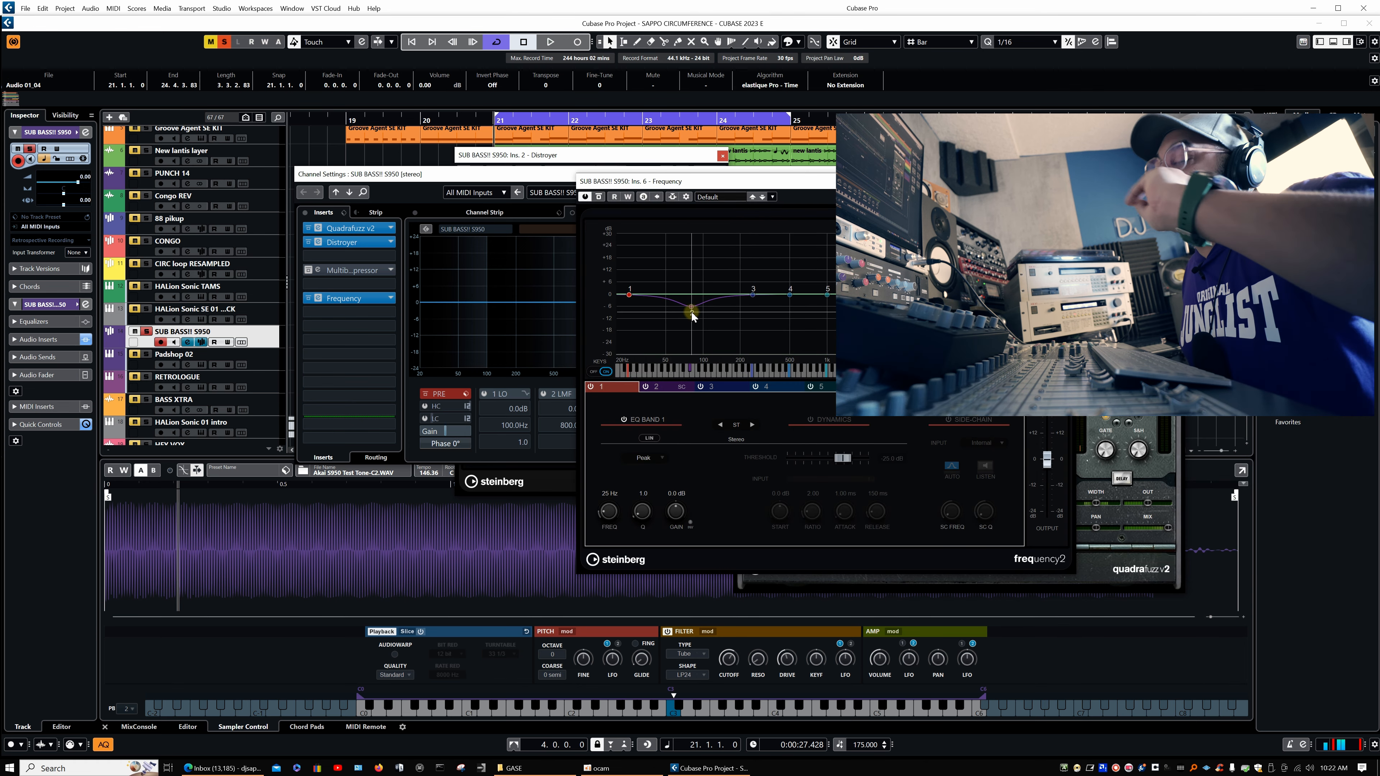
pyautogui.press('space')
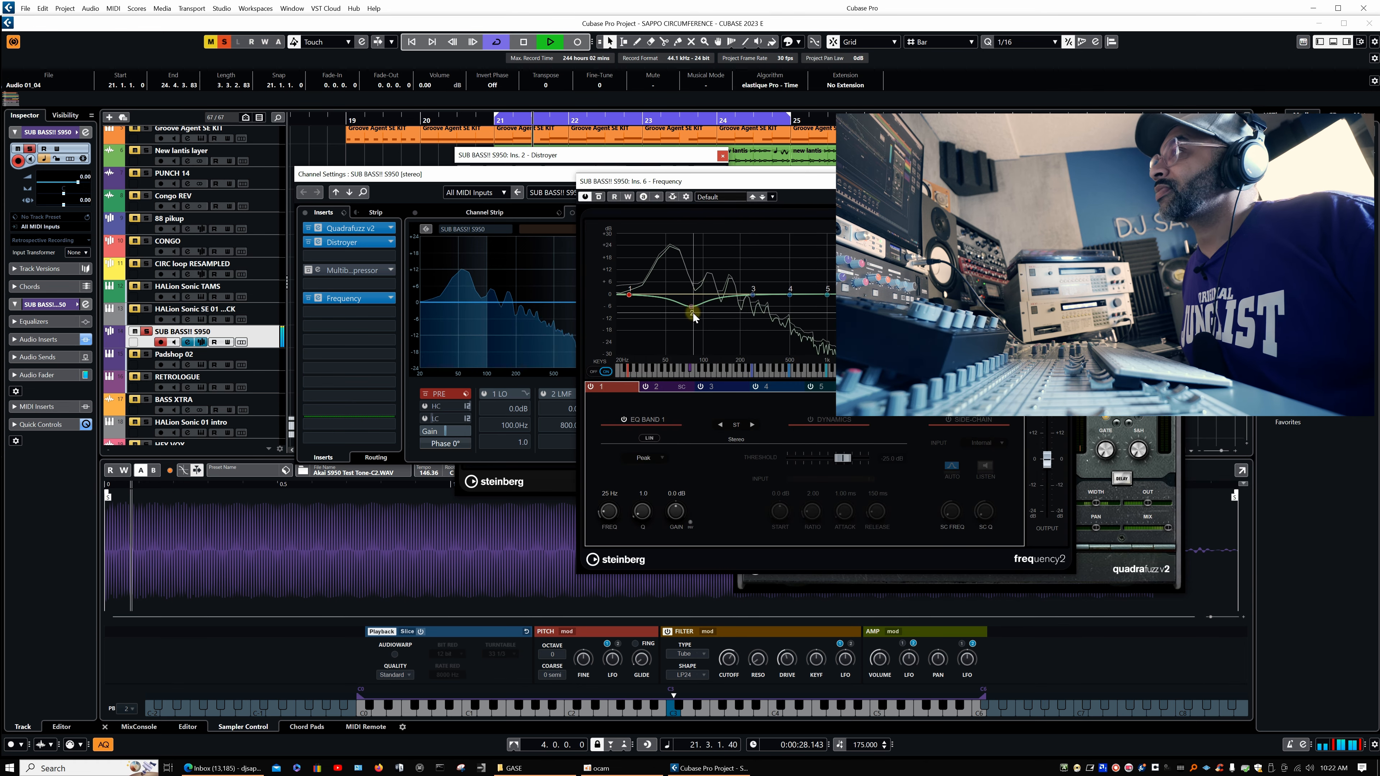
pyautogui.press('space')
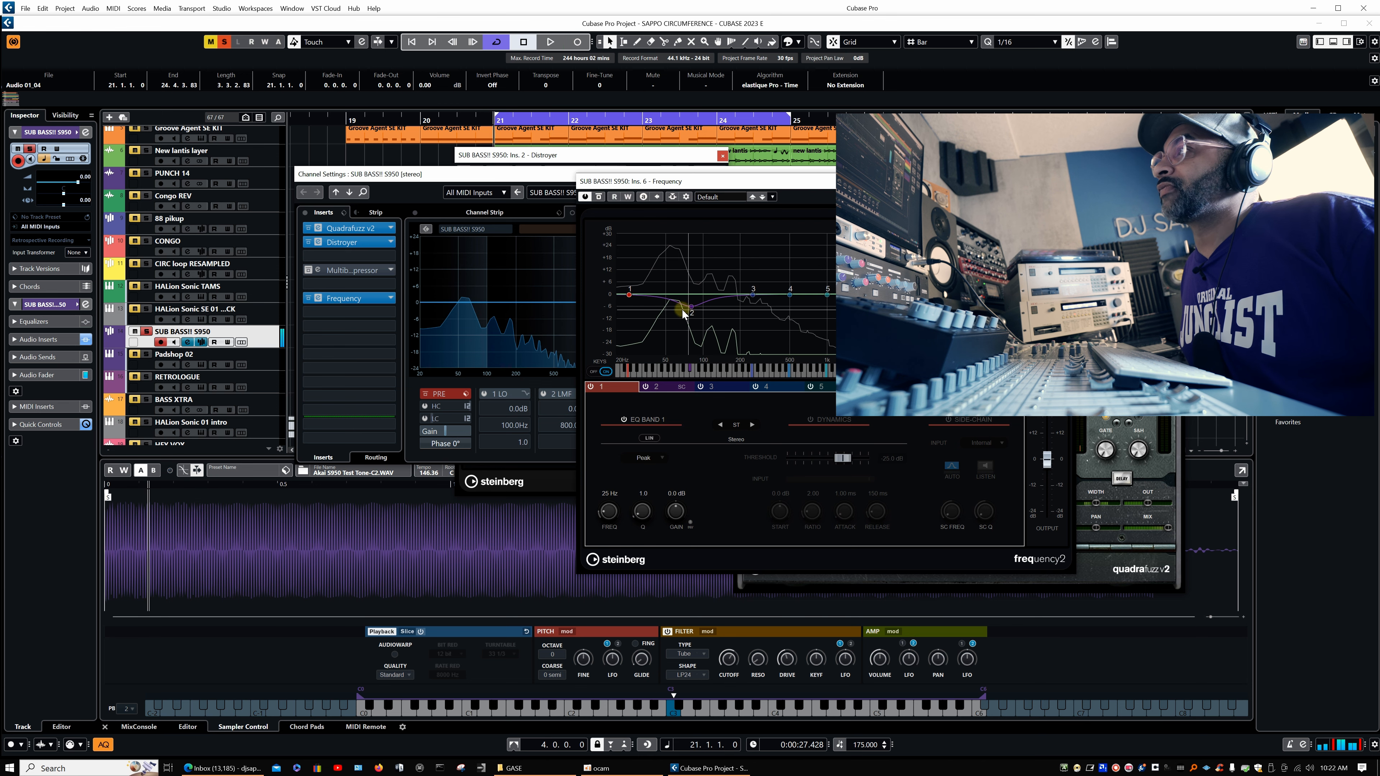
pyautogui.press('space')
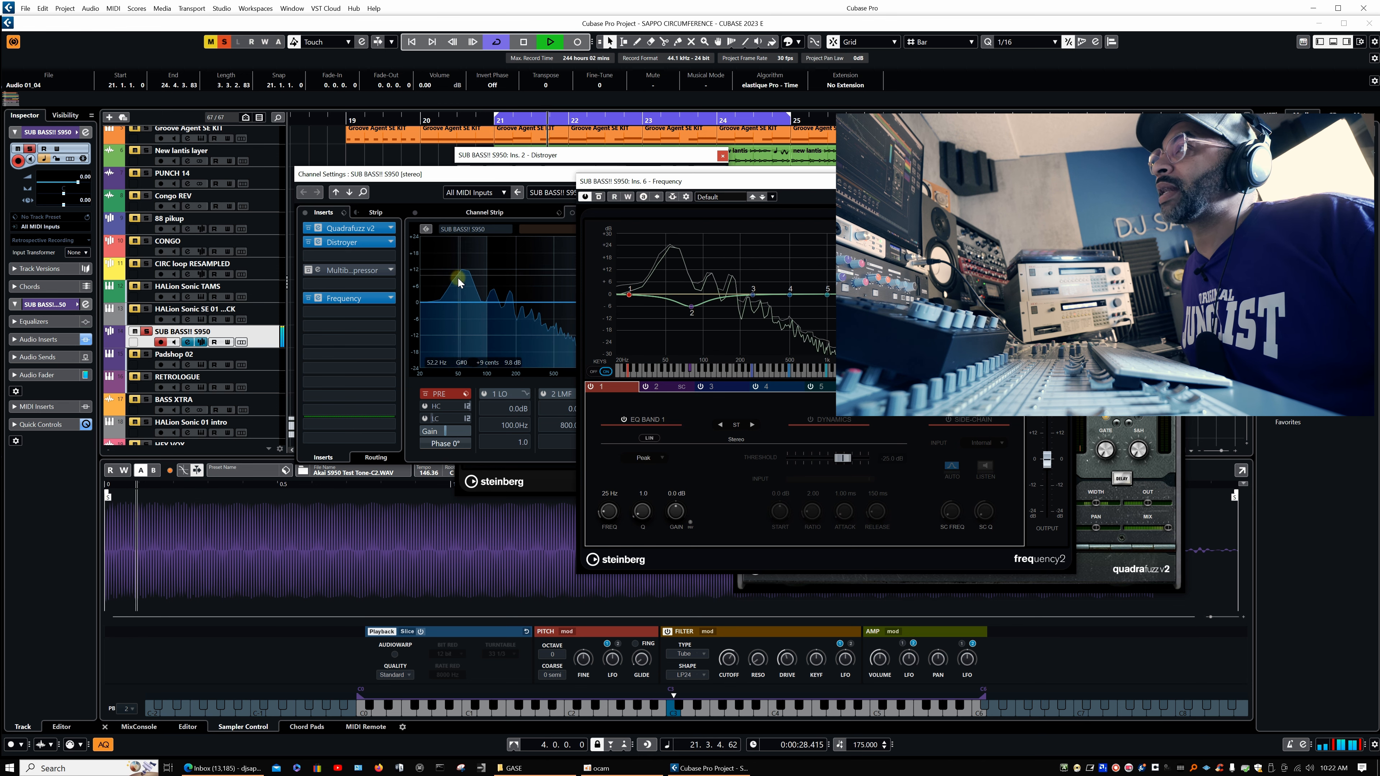
pyautogui.press('space')
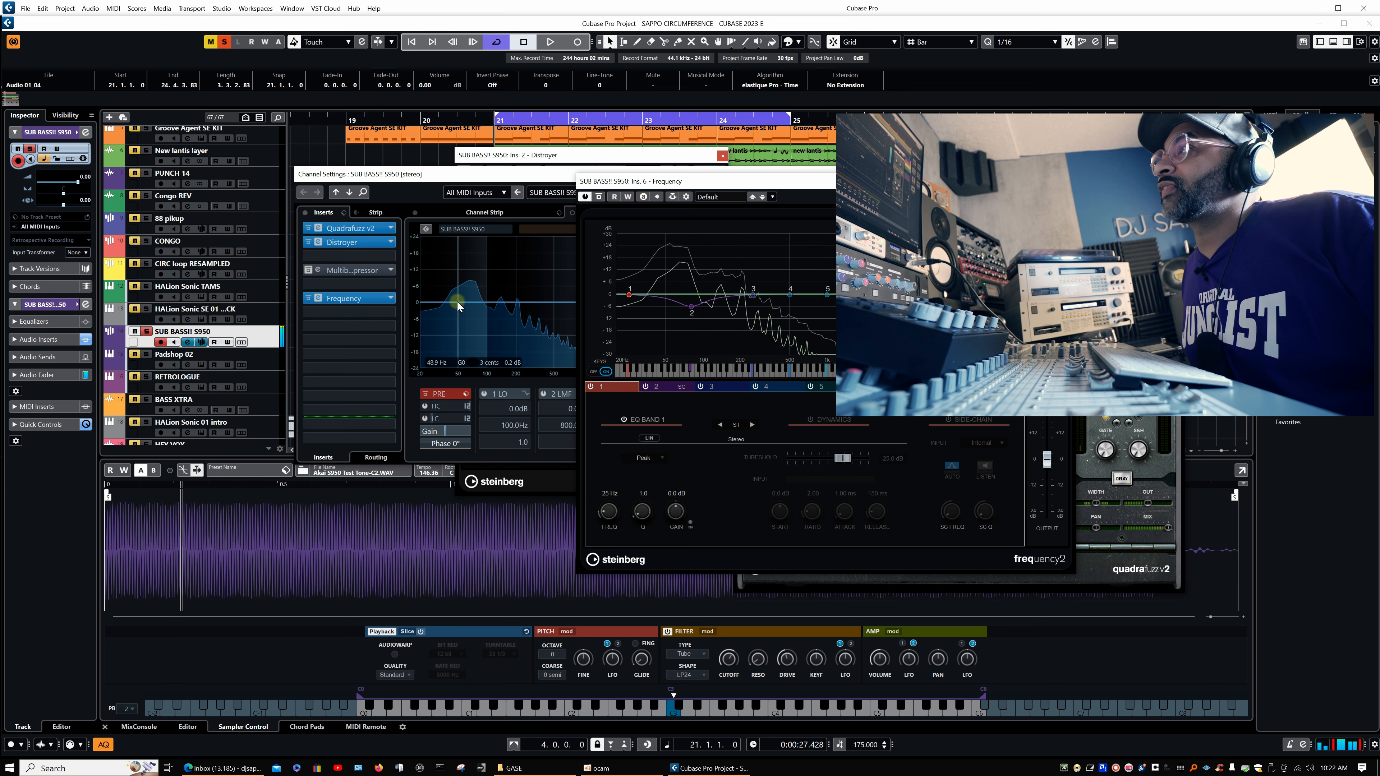
pyautogui.press('space')
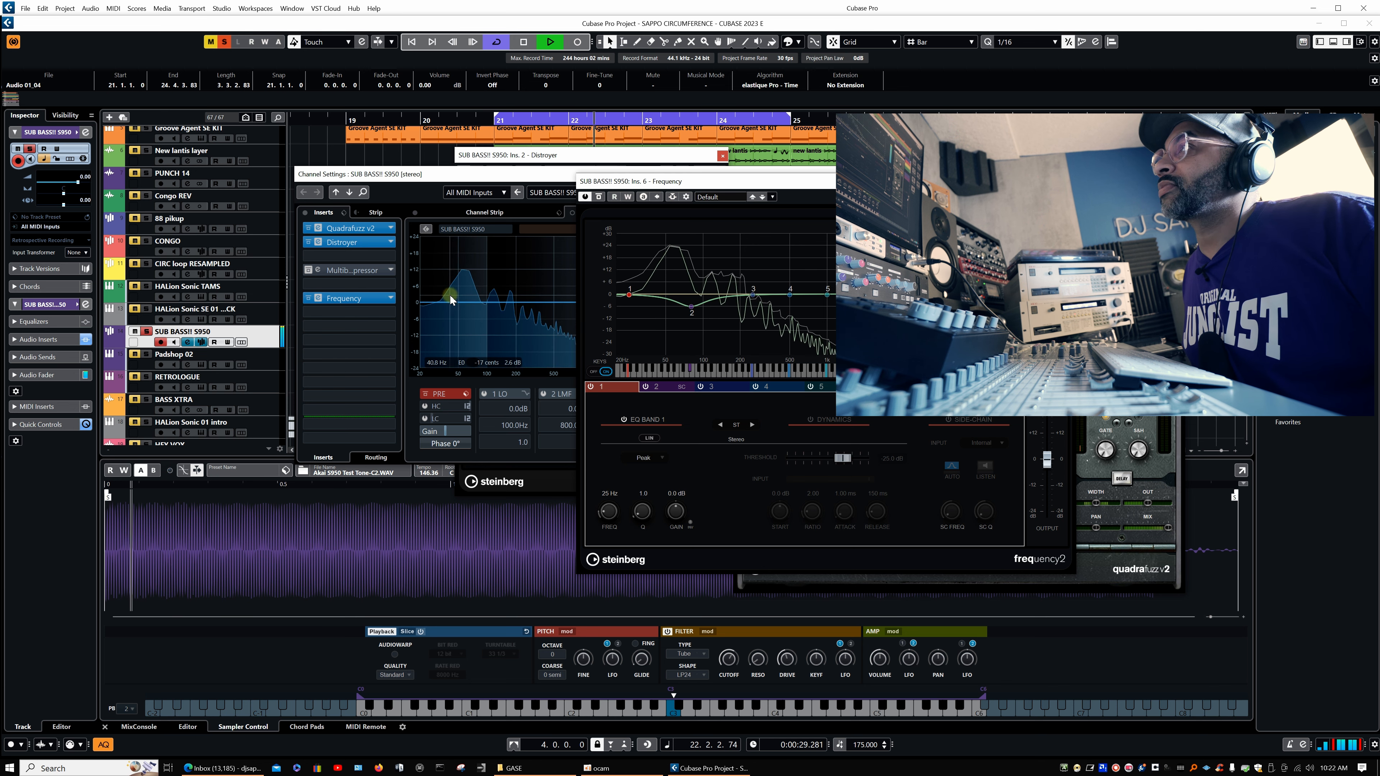
pyautogui.press('space')
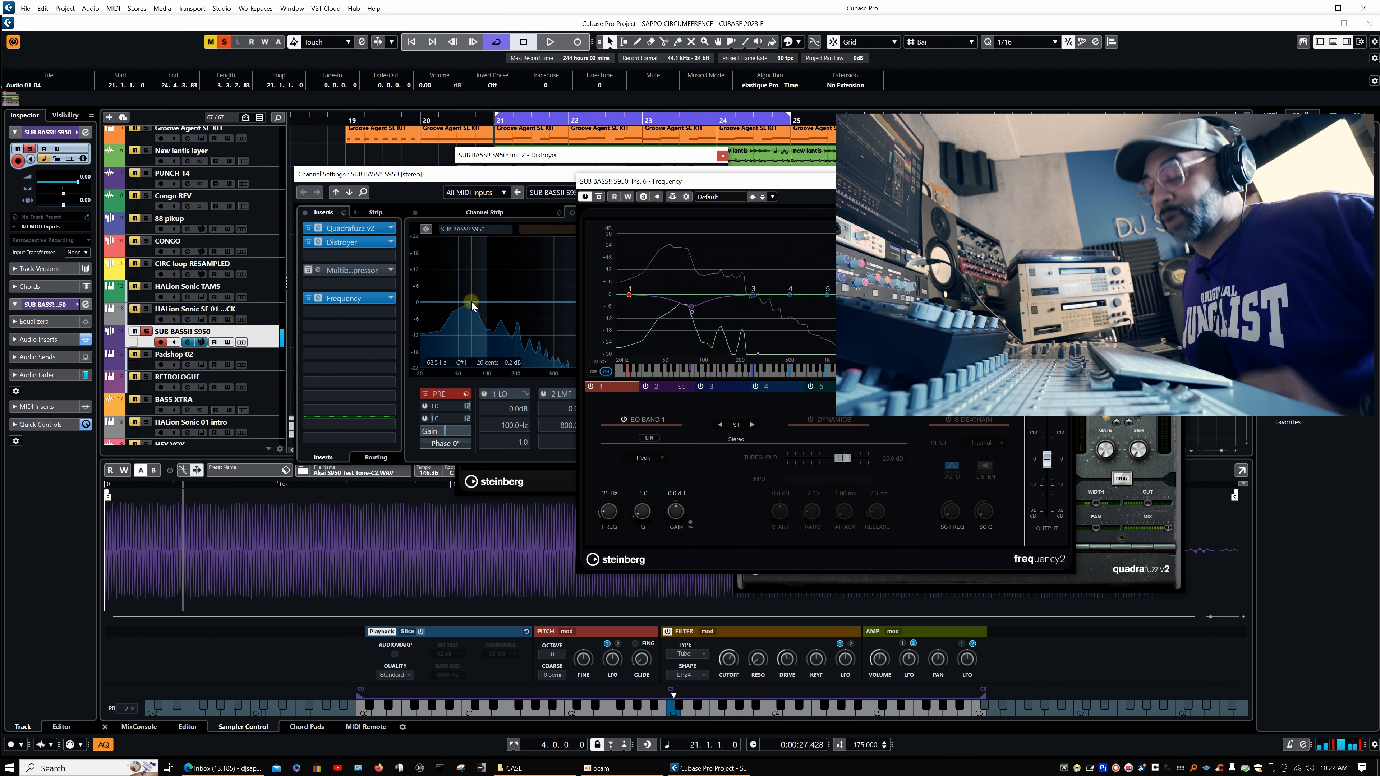
pyautogui.press('space')
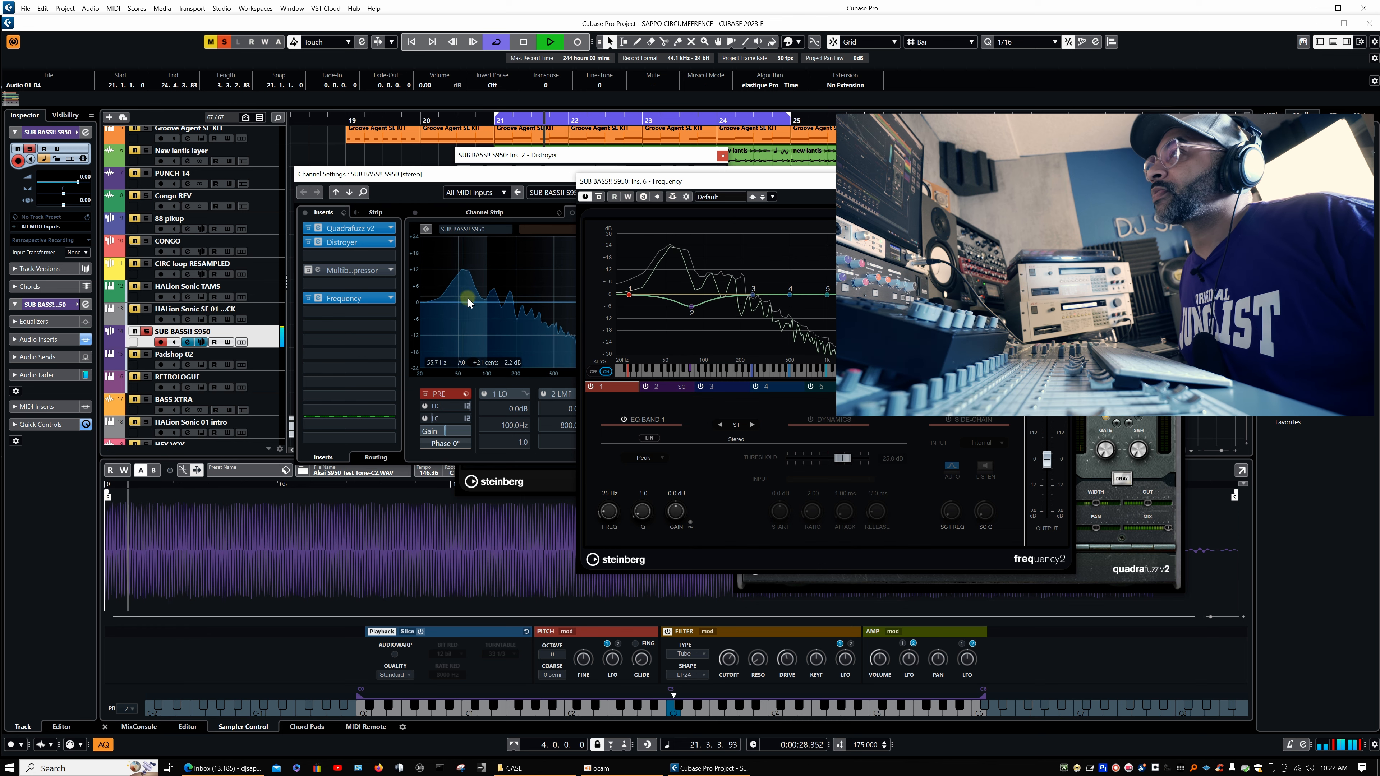
pyautogui.press('space')
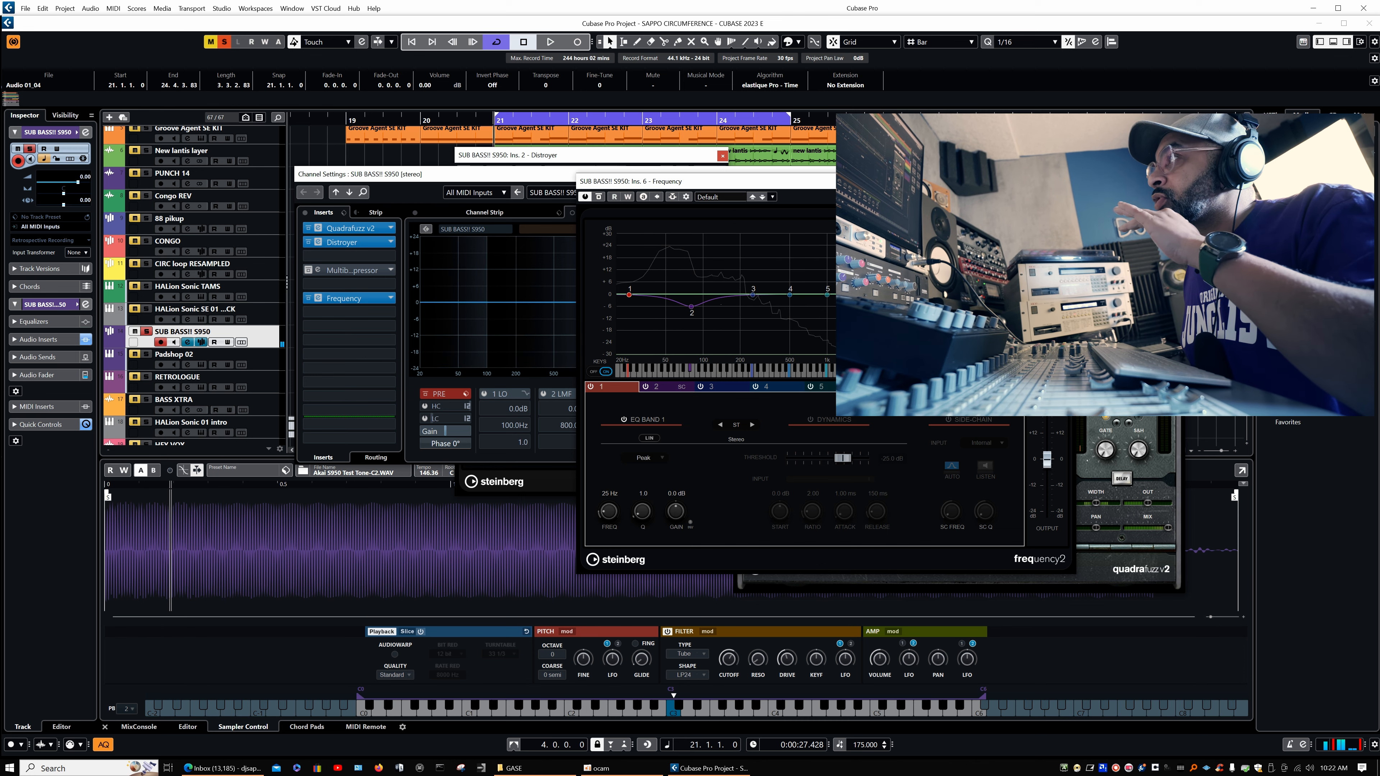
pyautogui.click(1047, 381)
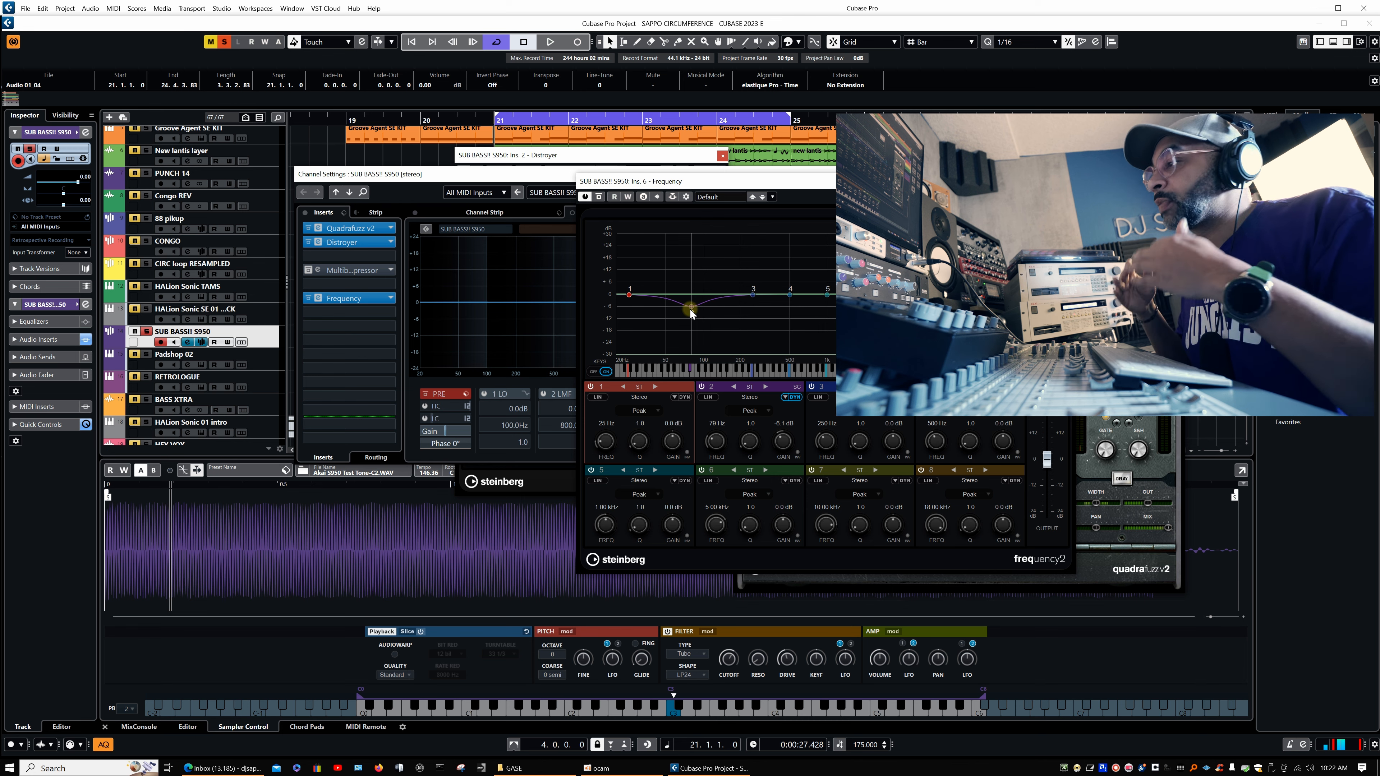
# Show the SUB BASS!! S950 channel strip and examine its compressor and Magneto II modules, auditioning the bass loop
pyautogui.click(548, 204)
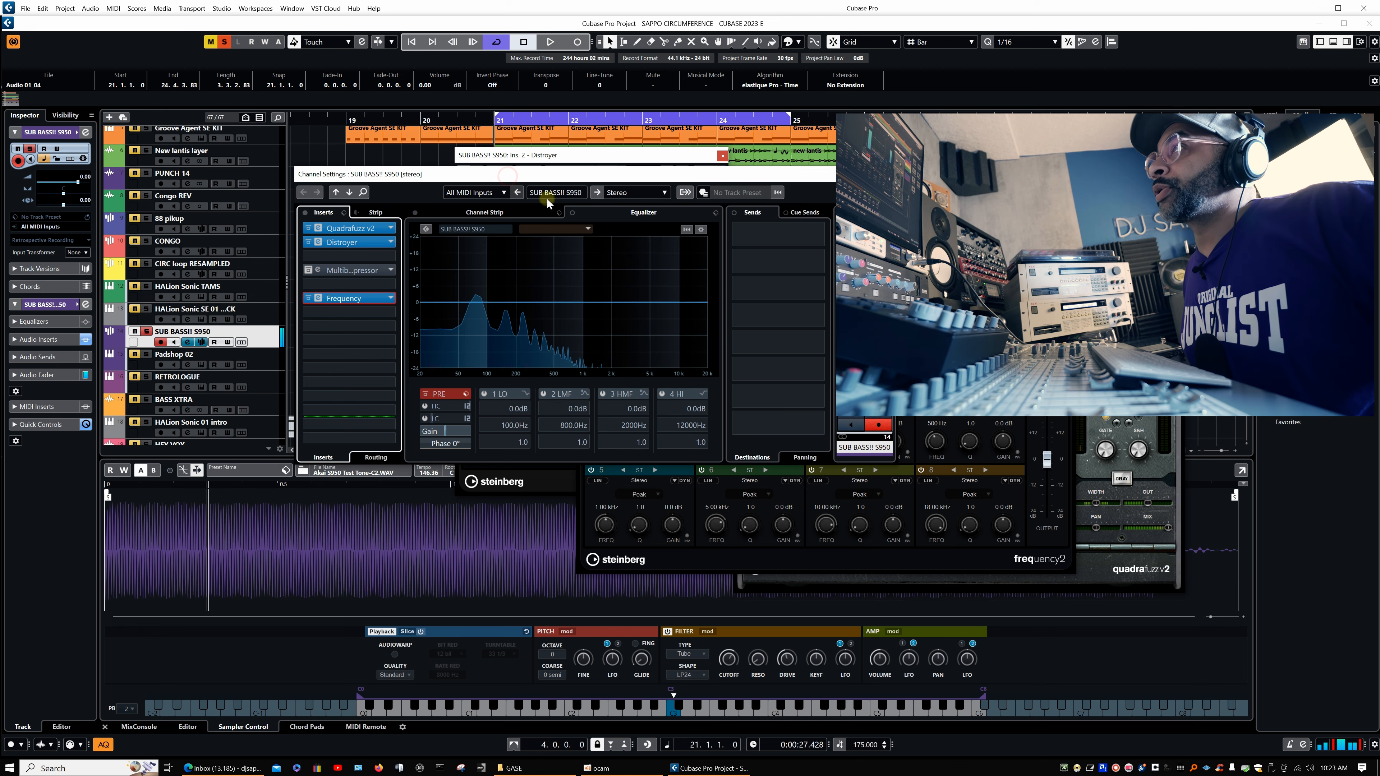
pyautogui.click(482, 212)
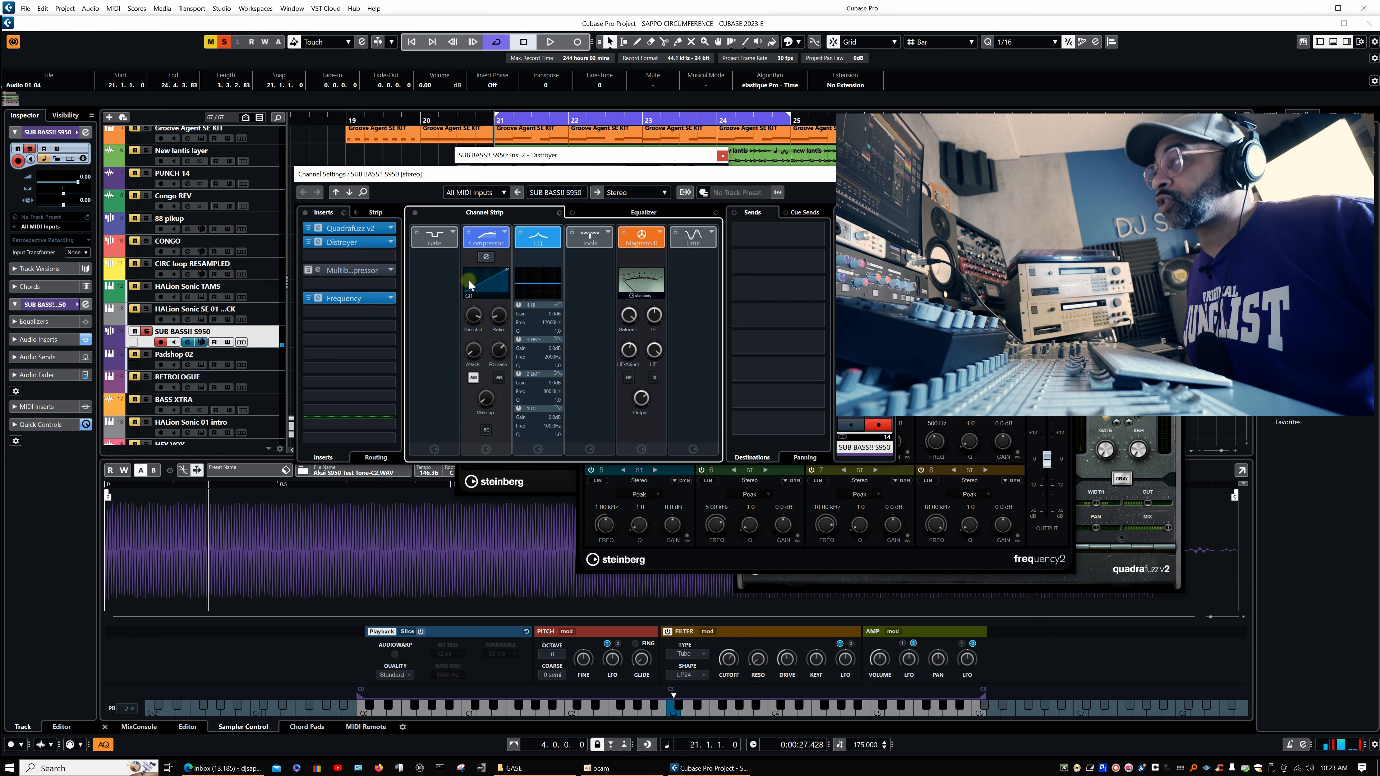
pyautogui.press('space')
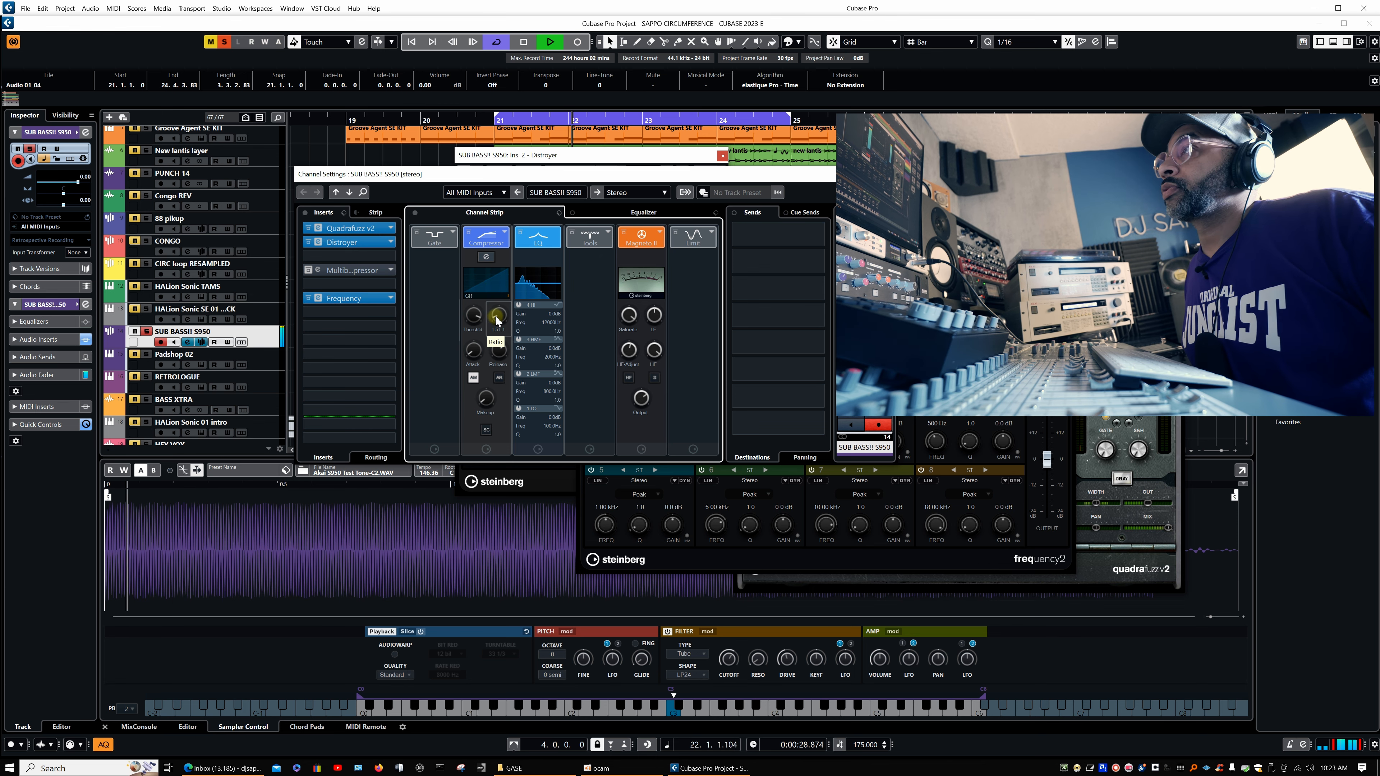
pyautogui.press('space')
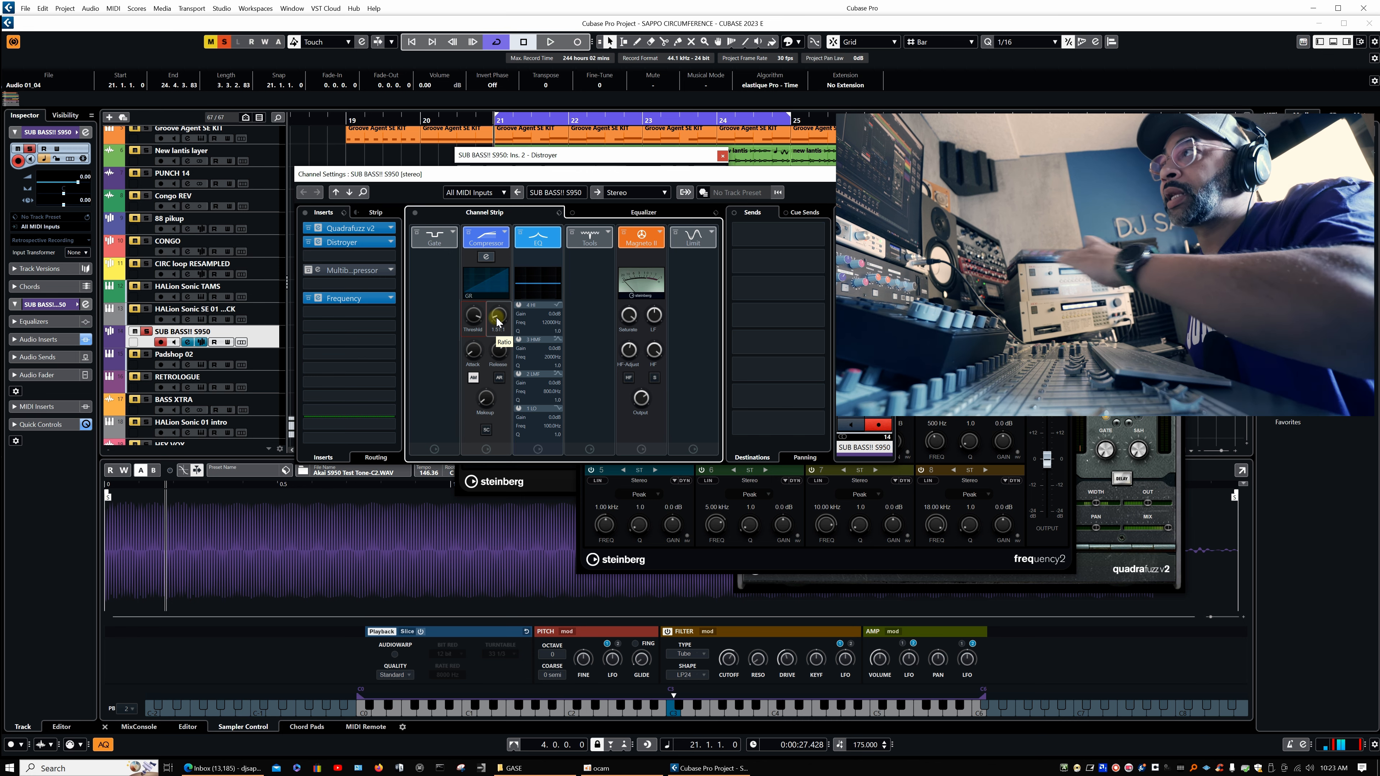
pyautogui.click(475, 379)
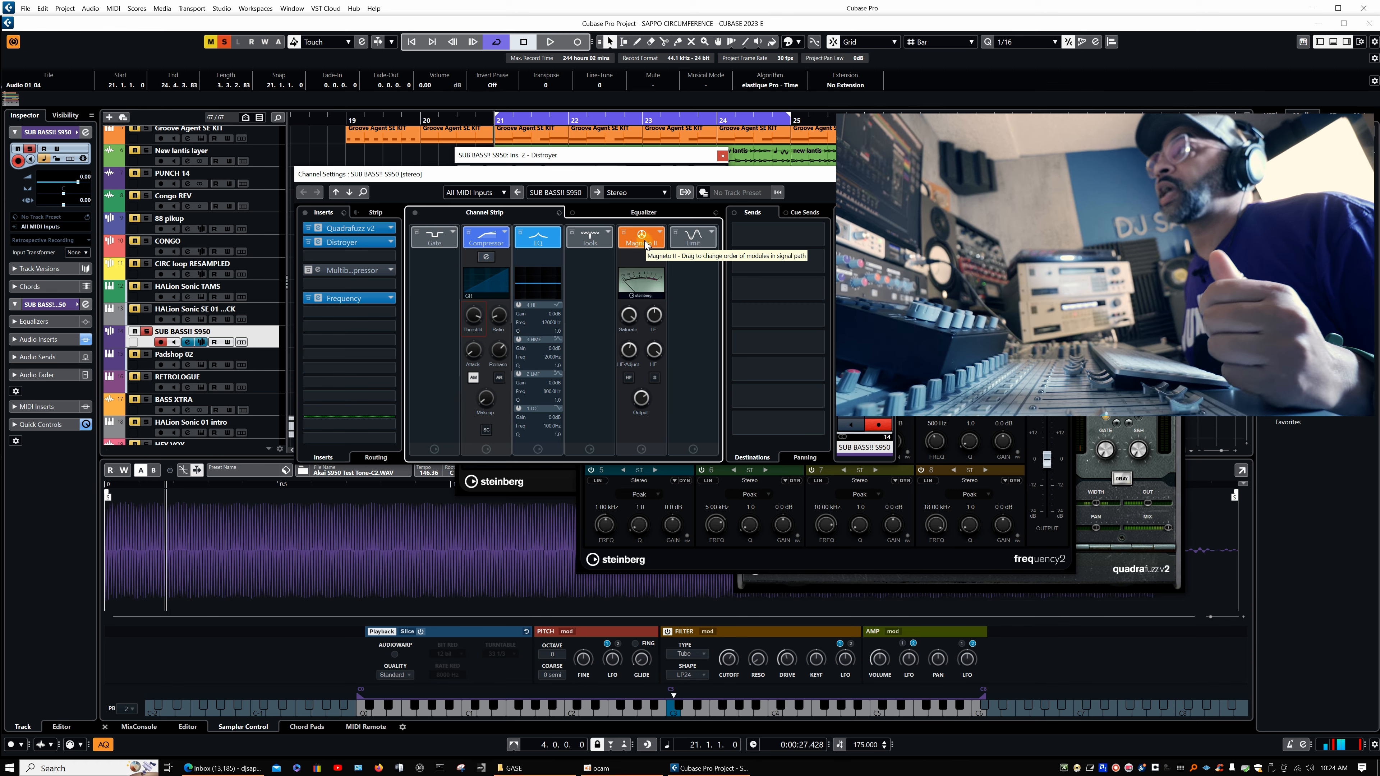
pyautogui.moveTo(647, 245)
pyautogui.mouseDown()
pyautogui.moveTo(661, 244)
pyautogui.moveTo(614, 244)
pyautogui.moveTo(649, 244)
pyautogui.mouseUp()
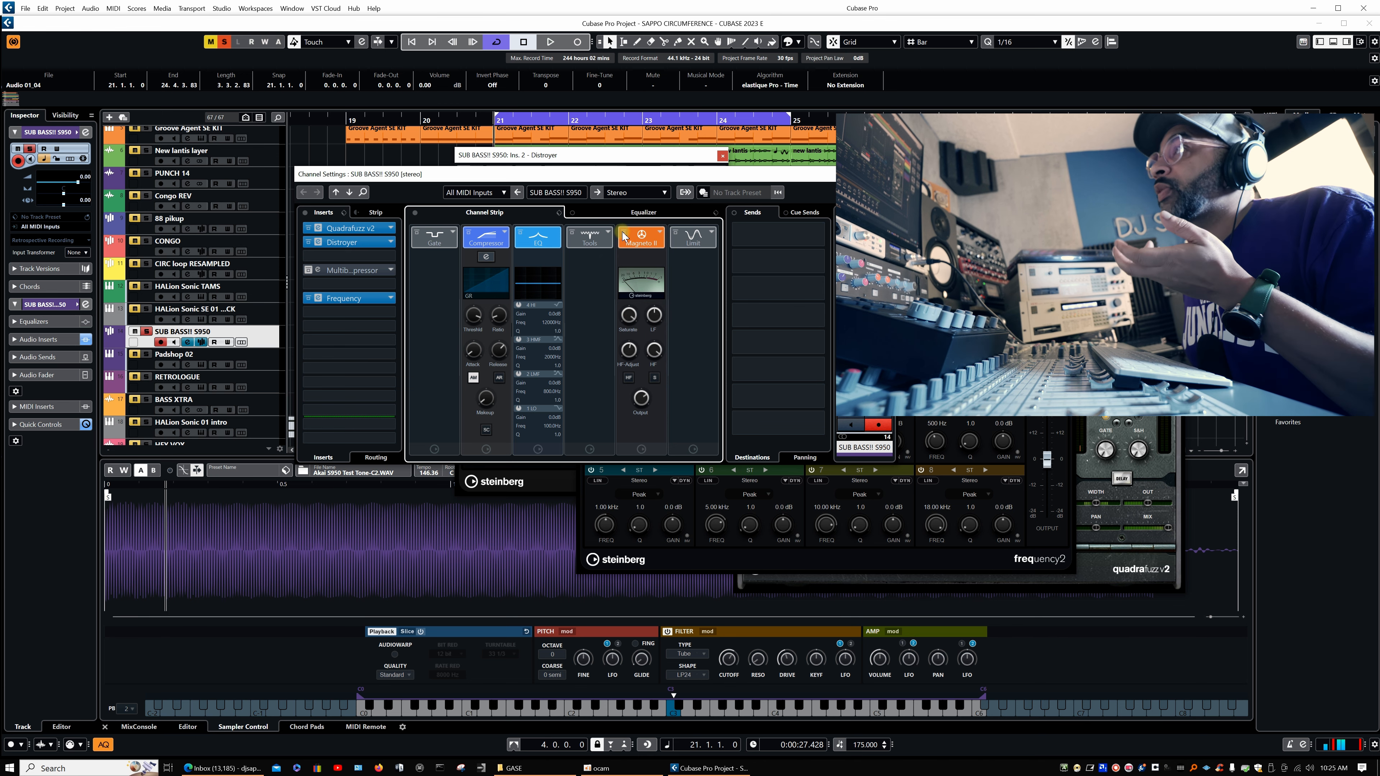
# Compare the looped bass with the Magneto II module bypassed and active, moving the channel settings window clear and closing the Frequency window
pyautogui.press('space')
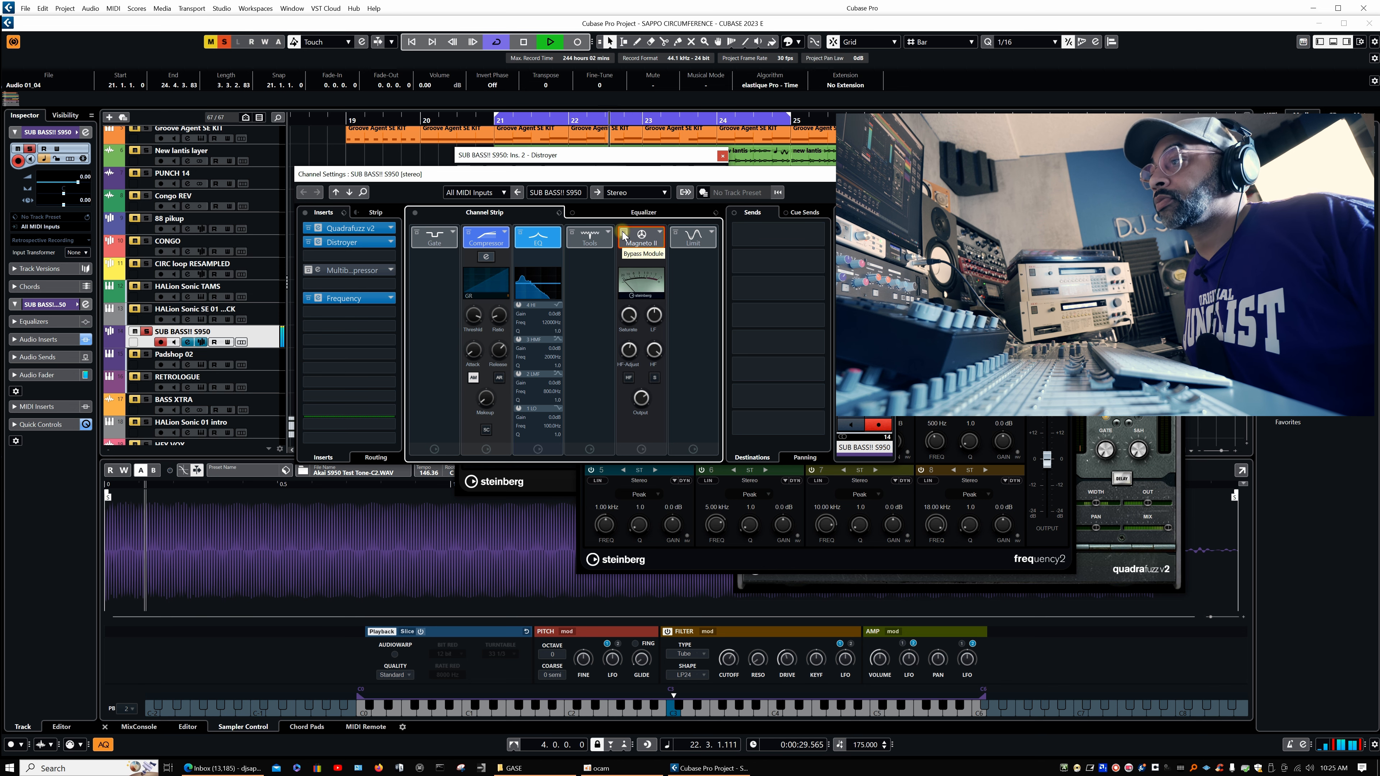
pyautogui.click(625, 235)
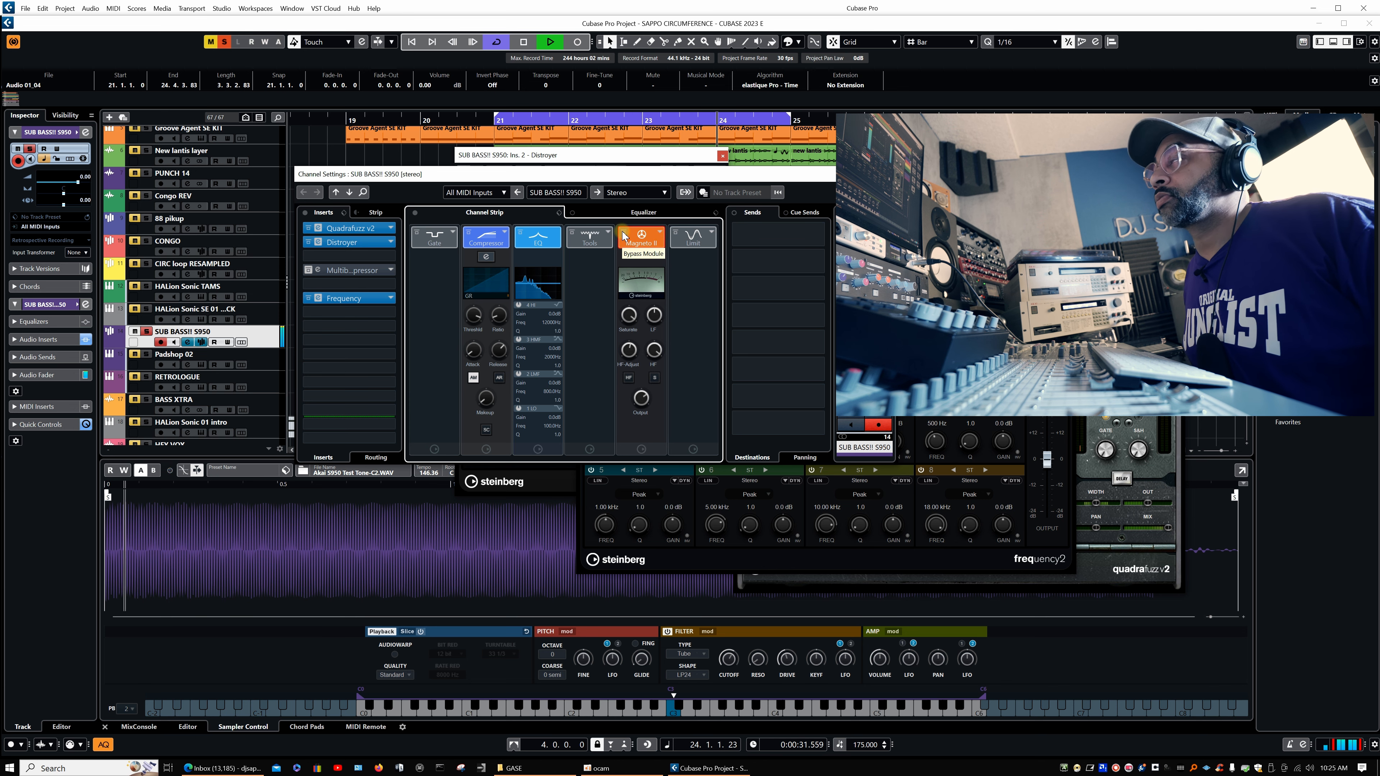
pyautogui.click(623, 233)
pyautogui.moveTo(689, 175); pyautogui.dragTo(745, 243)
pyautogui.click(1070, 182)
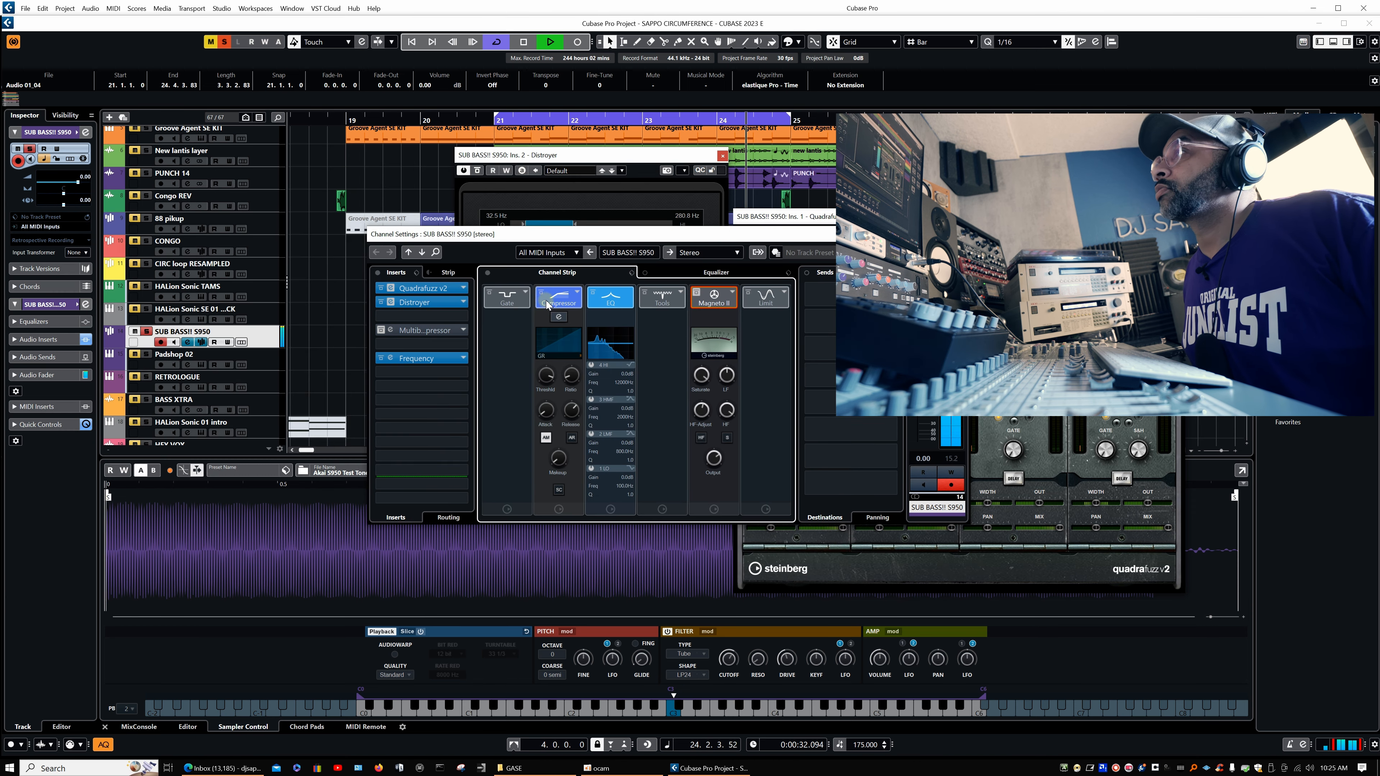
pyautogui.click(698, 294)
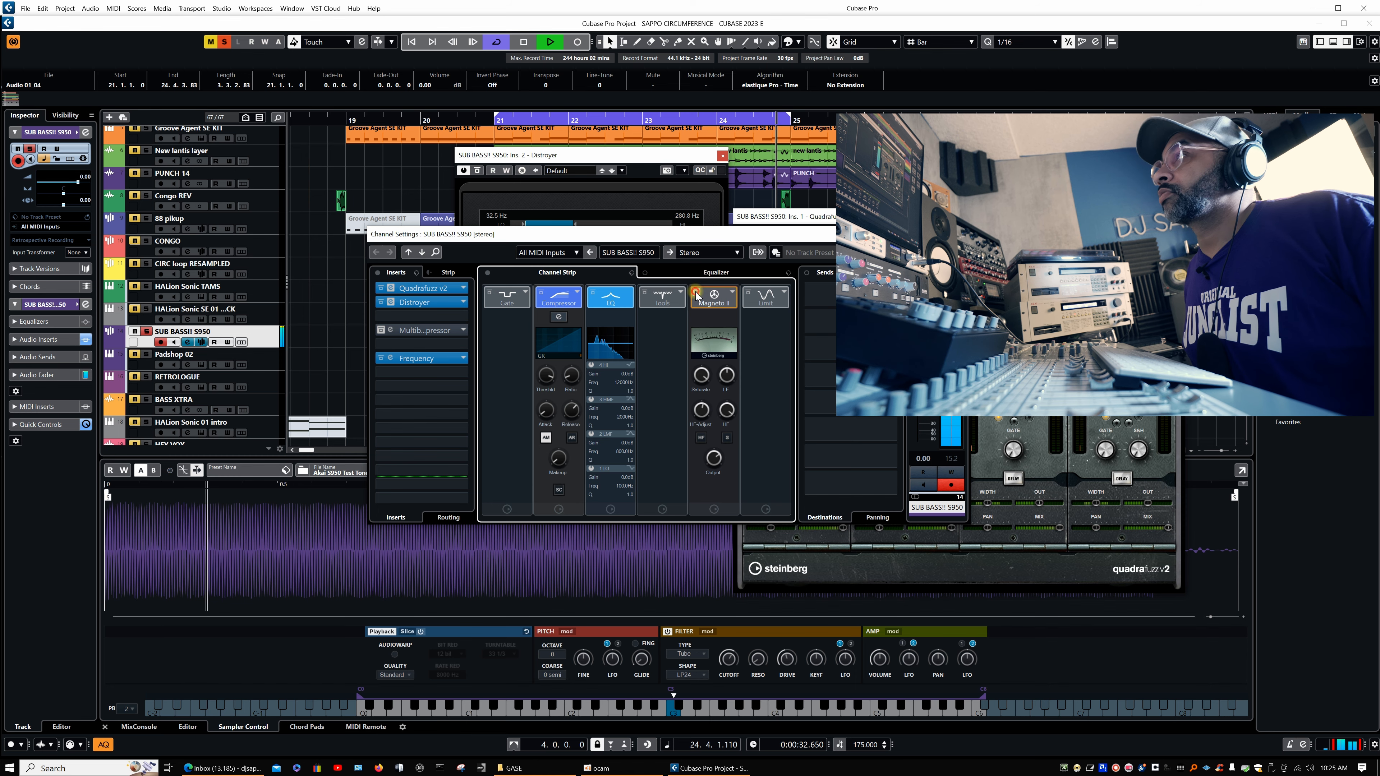
pyautogui.click(698, 294)
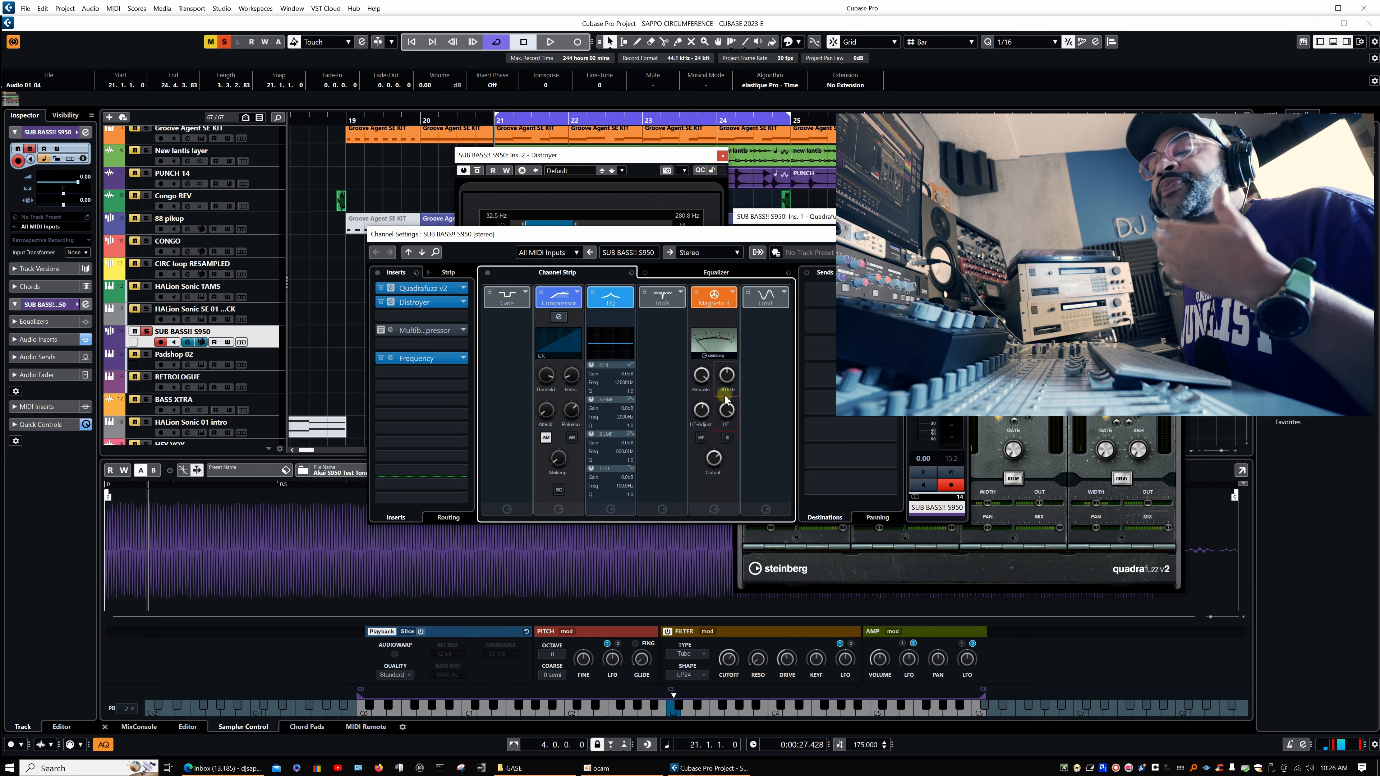
# Load Magneto II as an insert in slot 8, examine its full controls beside the channel strip module, and close its window
pyautogui.click(464, 386)
pyautogui.write('mag')
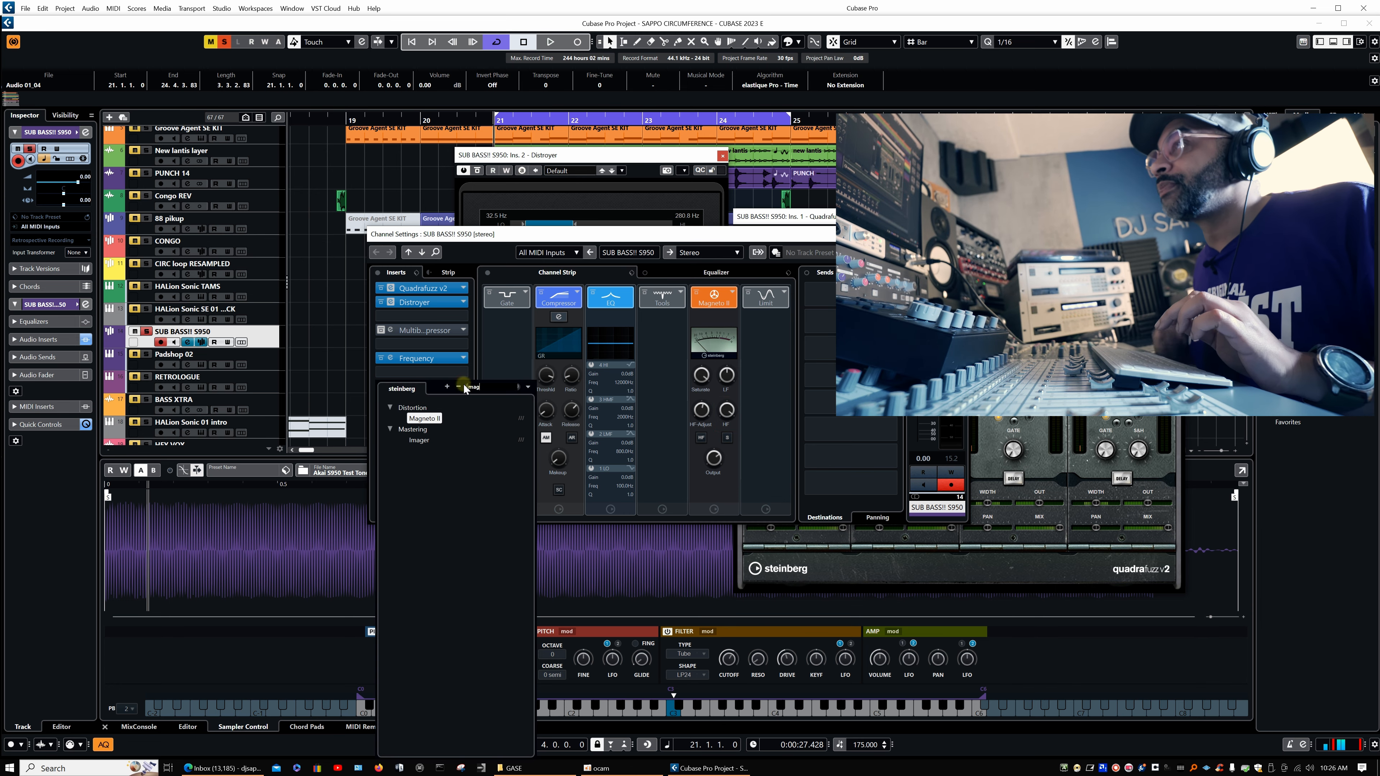
pyautogui.click(429, 419)
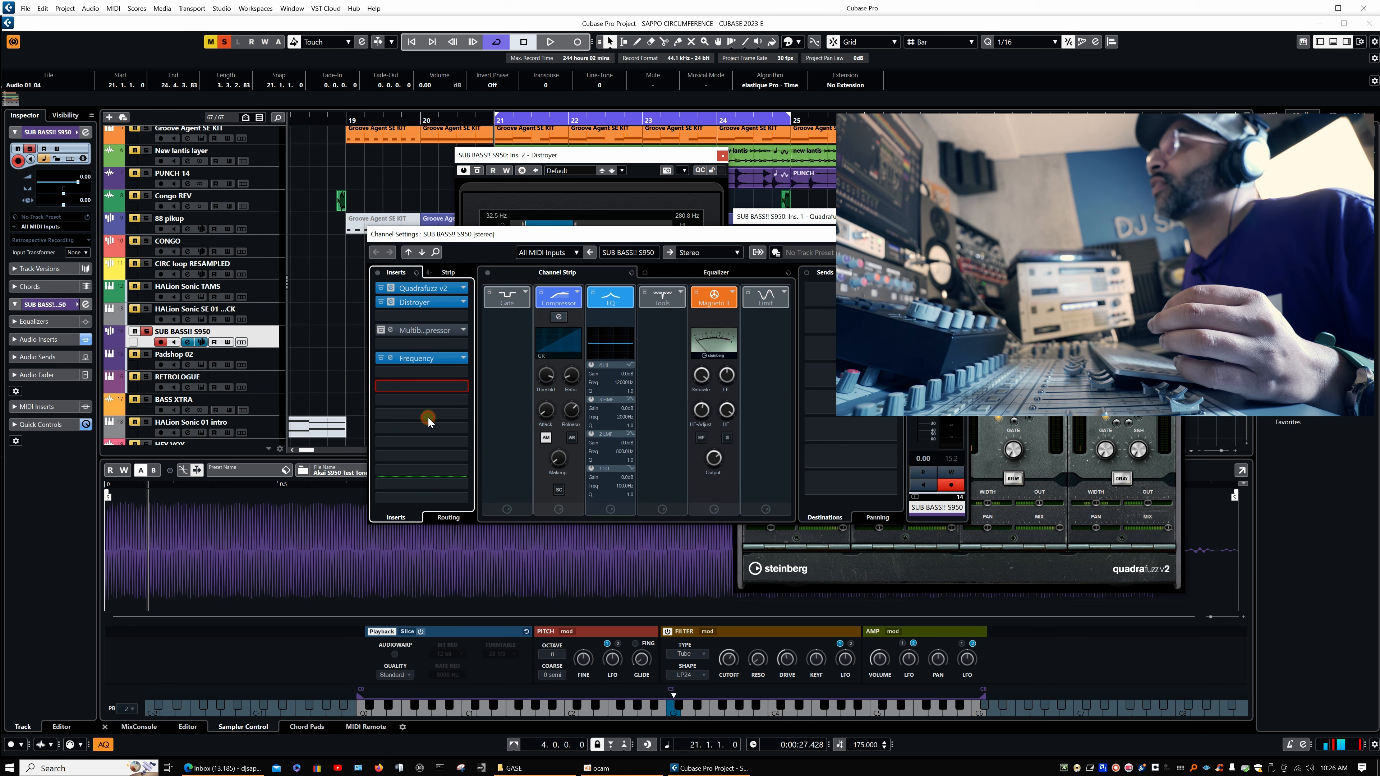
pyautogui.moveTo(571, 223); pyautogui.dragTo(467, 311)
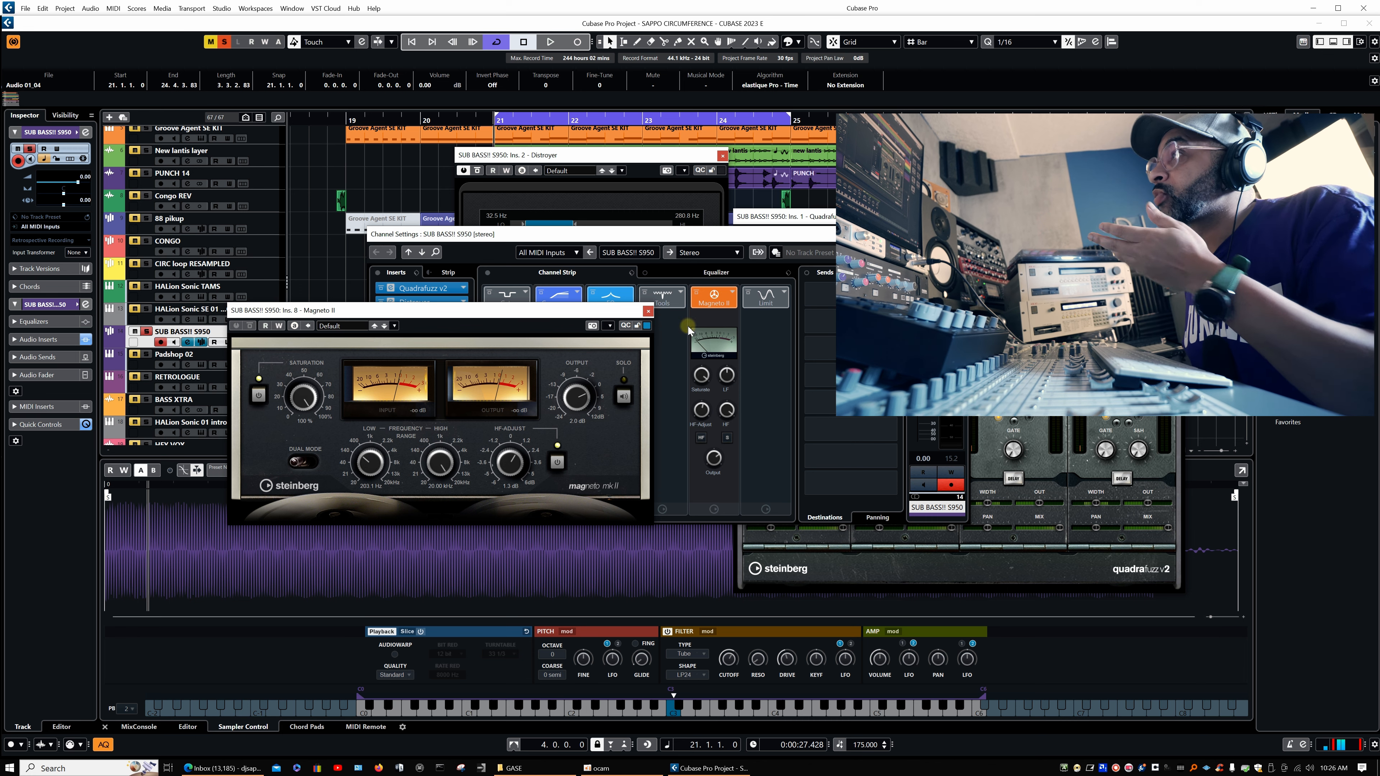
pyautogui.click(649, 312)
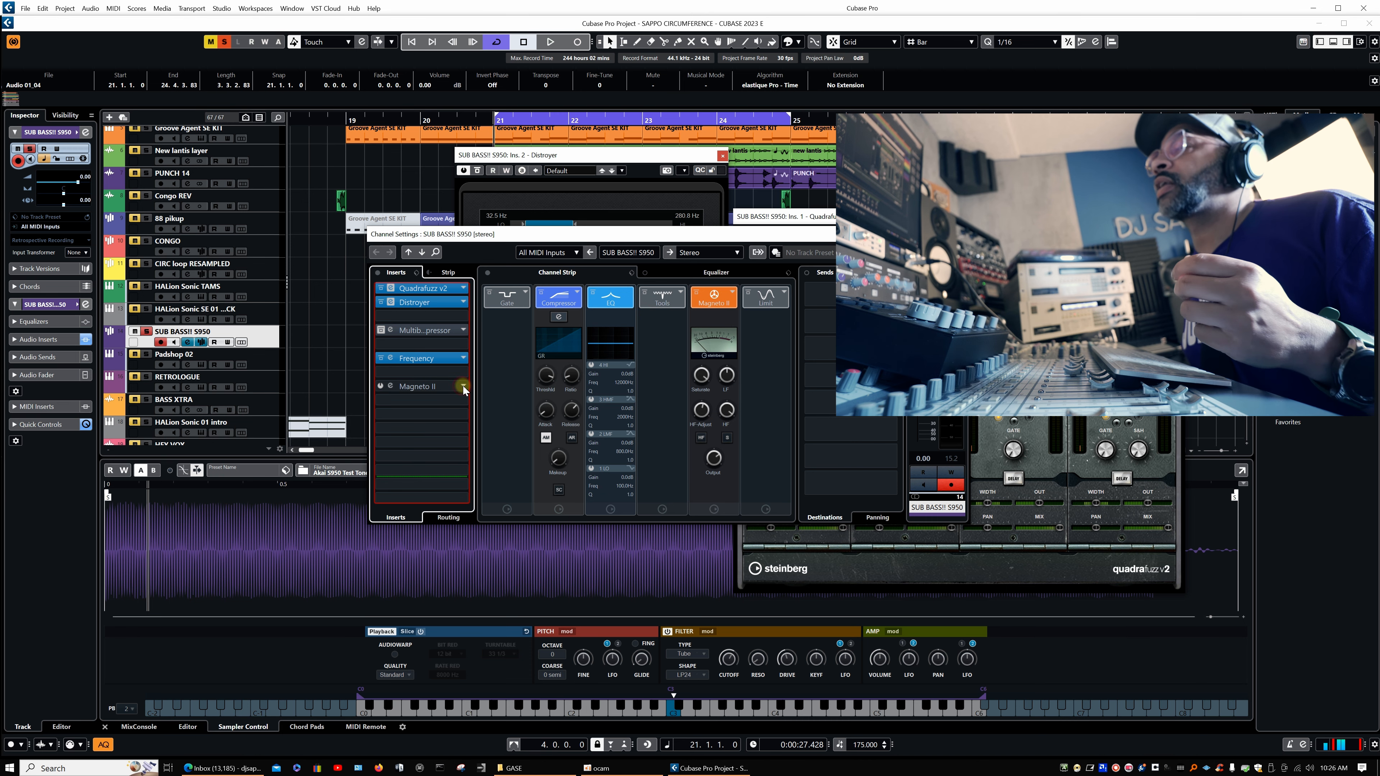
pyautogui.click(518, 392)
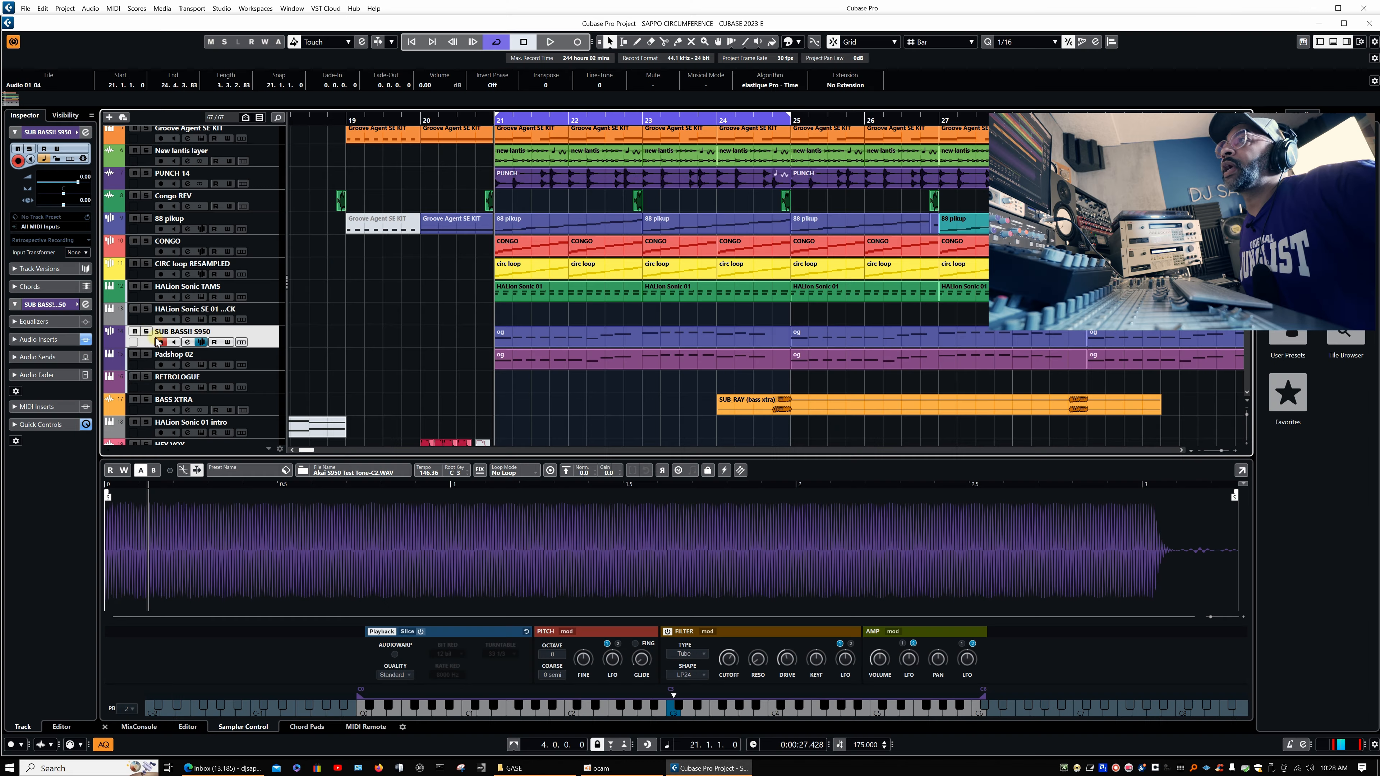
# Open the Padshop instrument of the Padshop 02 track, show the MixConsole in the lower zone, and place the instrument window clear
pyautogui.click(272, 363)
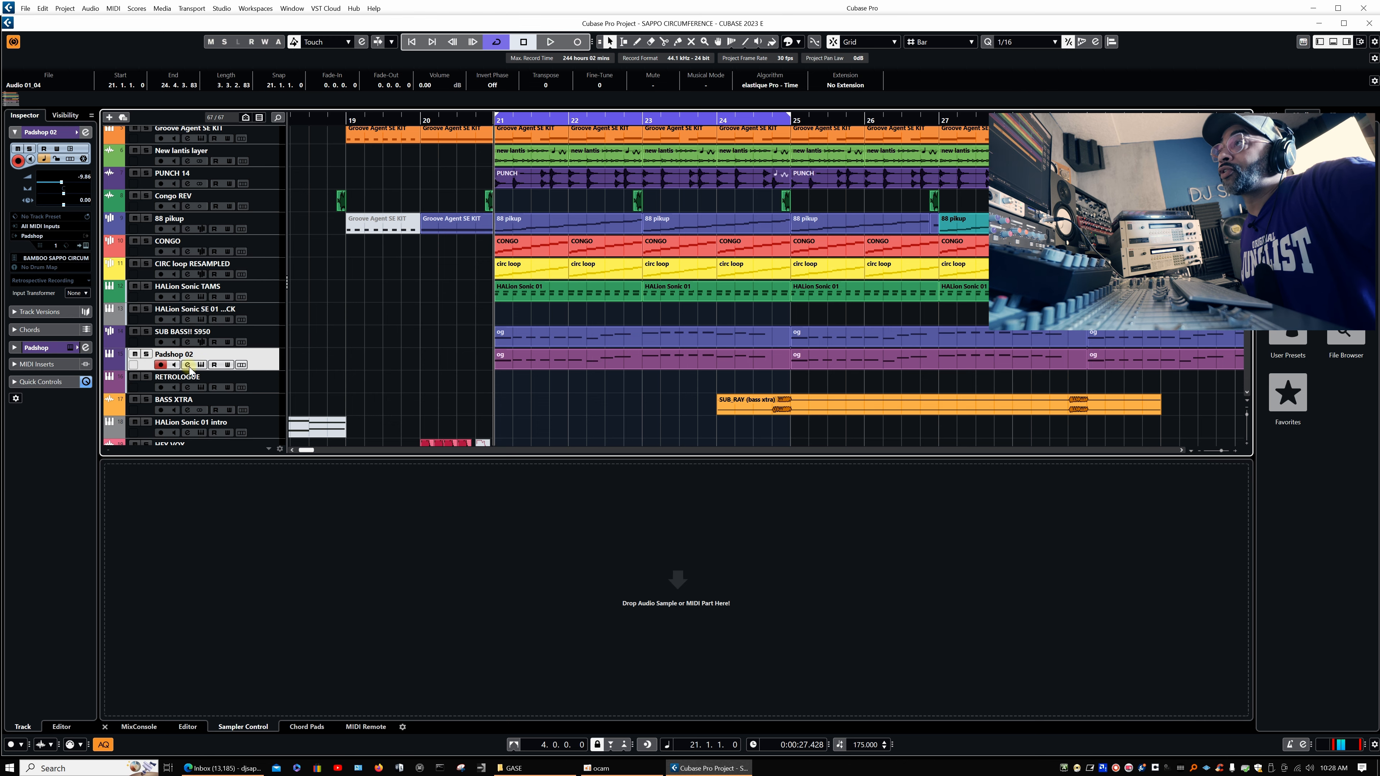
pyautogui.click(202, 365)
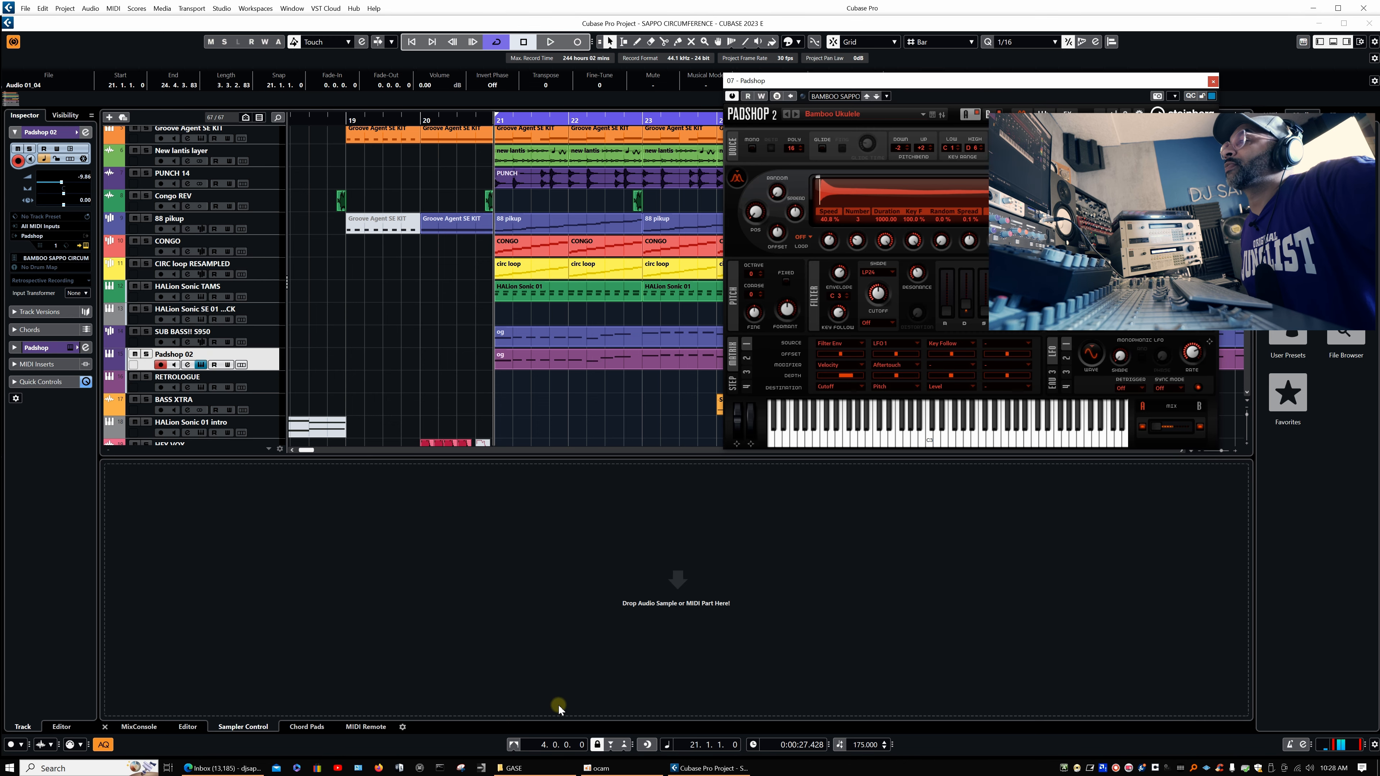
pyautogui.click(139, 727)
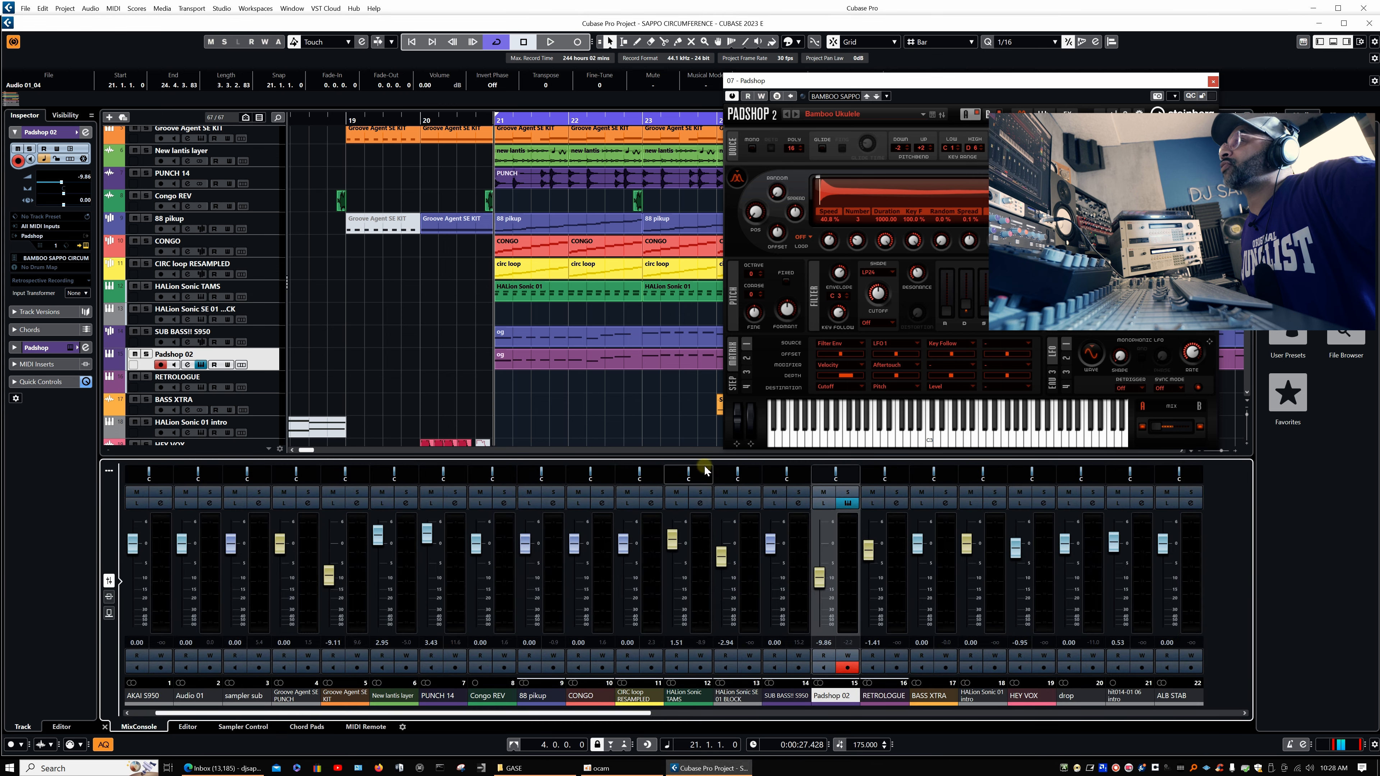
pyautogui.moveTo(987, 81); pyautogui.dragTo(733, 169)
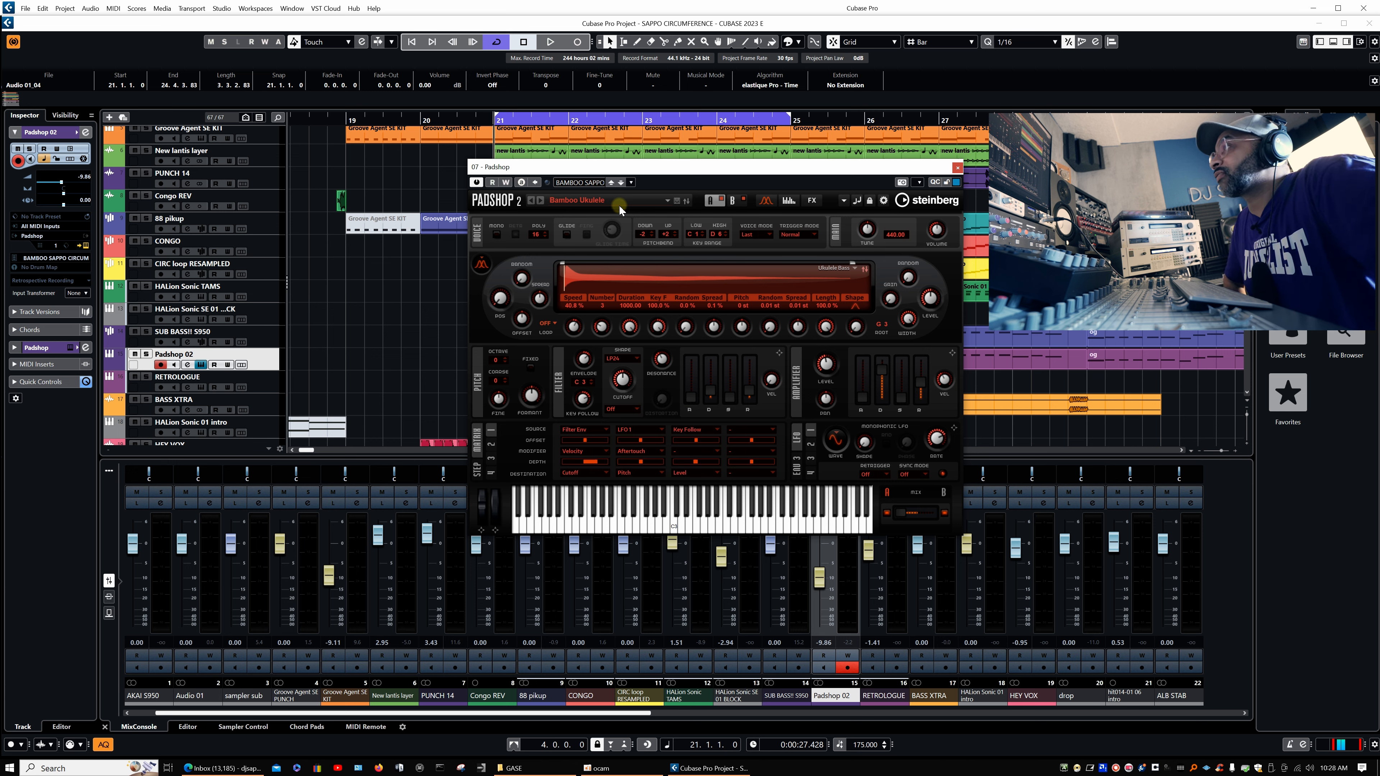
# Examine Padshop's effects and arpeggiator pages and return to the synthesis page
pyautogui.click(810, 203)
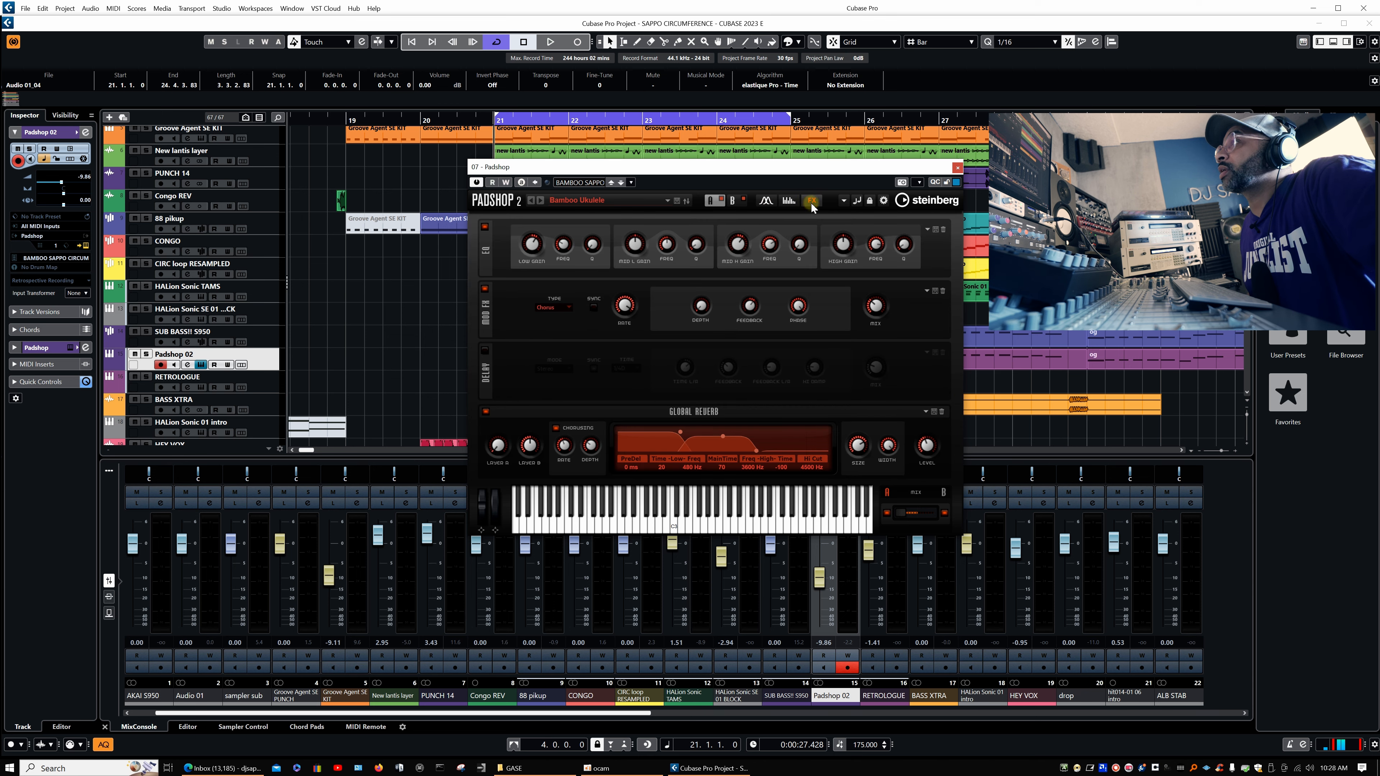
pyautogui.click(790, 202)
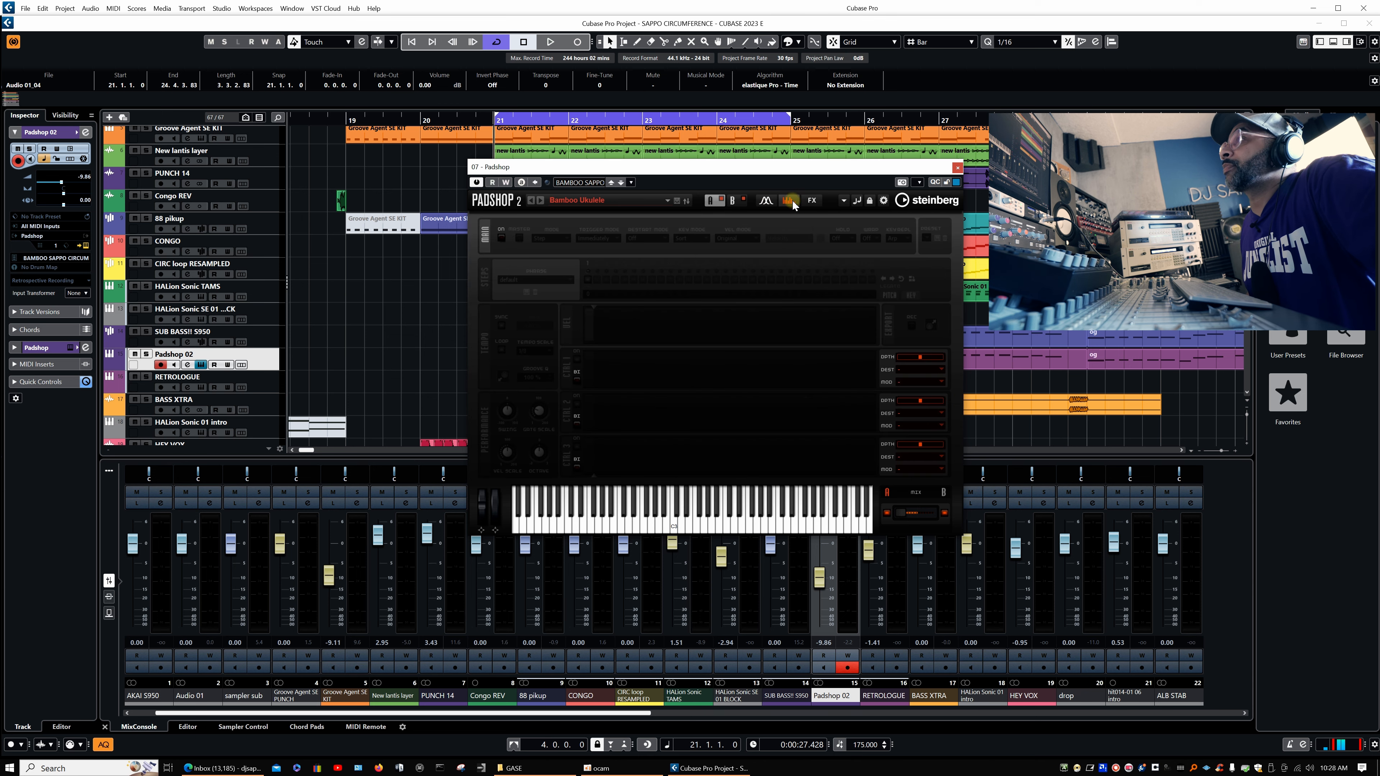
pyautogui.click(767, 201)
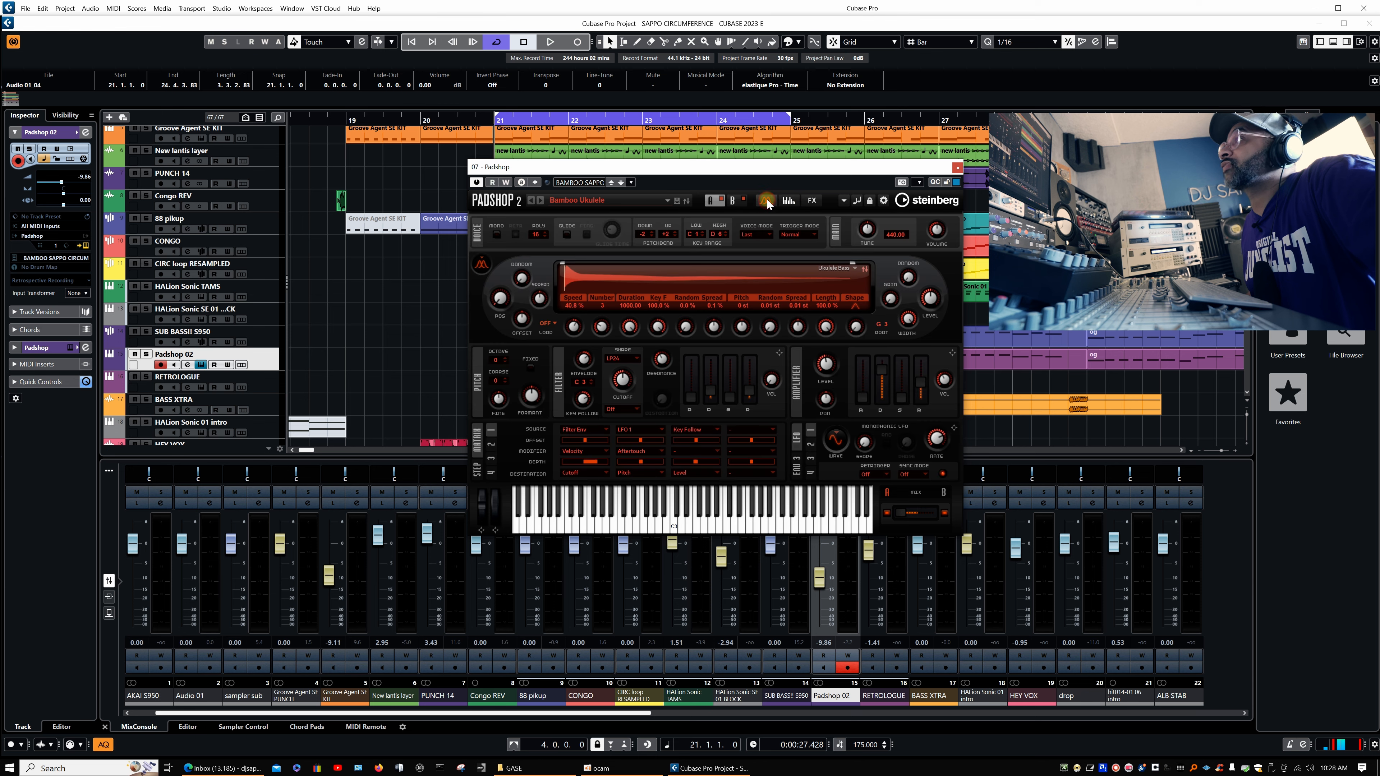
# Browse the sample folders available for Padshop's oscillator and leave the current sample selected
pyautogui.click(857, 270)
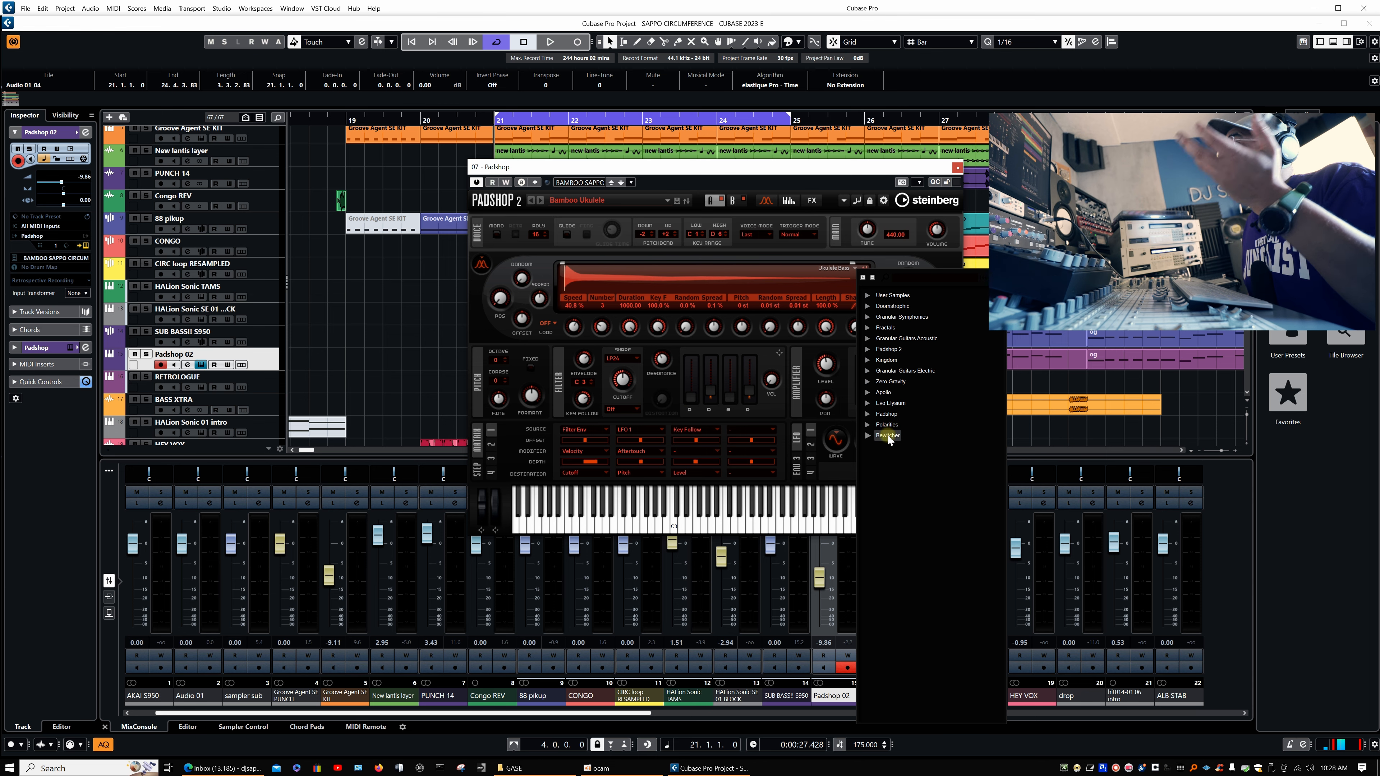
pyautogui.click(868, 392)
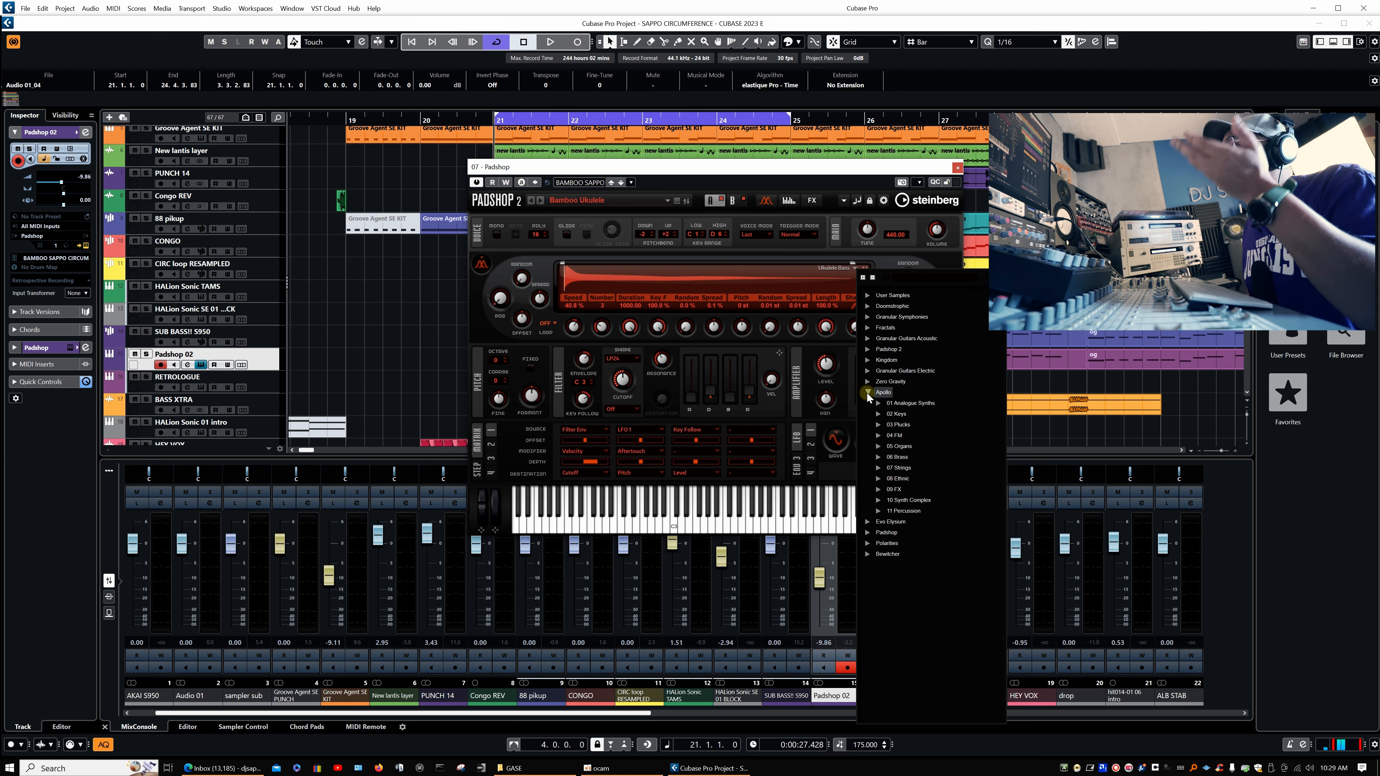
pyautogui.click(867, 393)
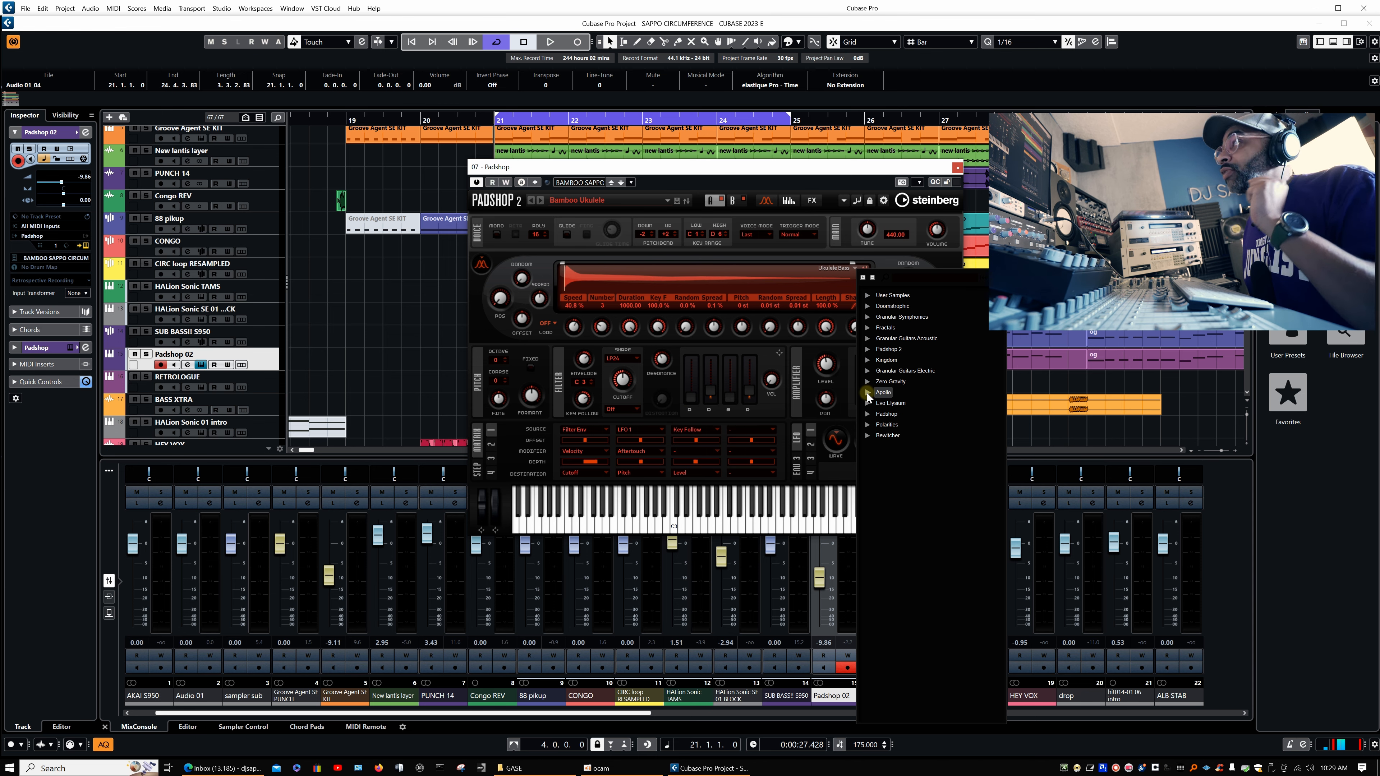
pyautogui.click(839, 184)
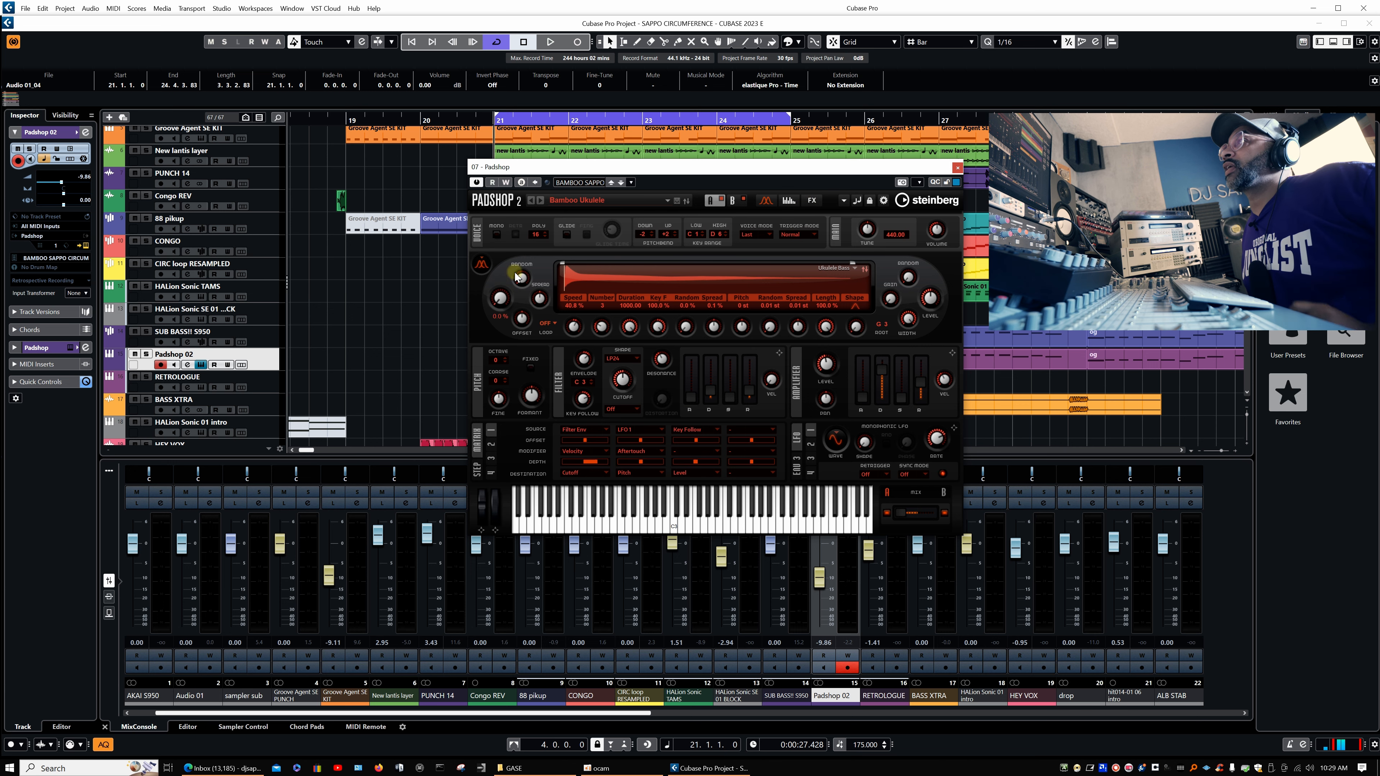
# Solo the Padshop 02 track, audition it with the sub bass, and open its channel settings
pyautogui.click(146, 355)
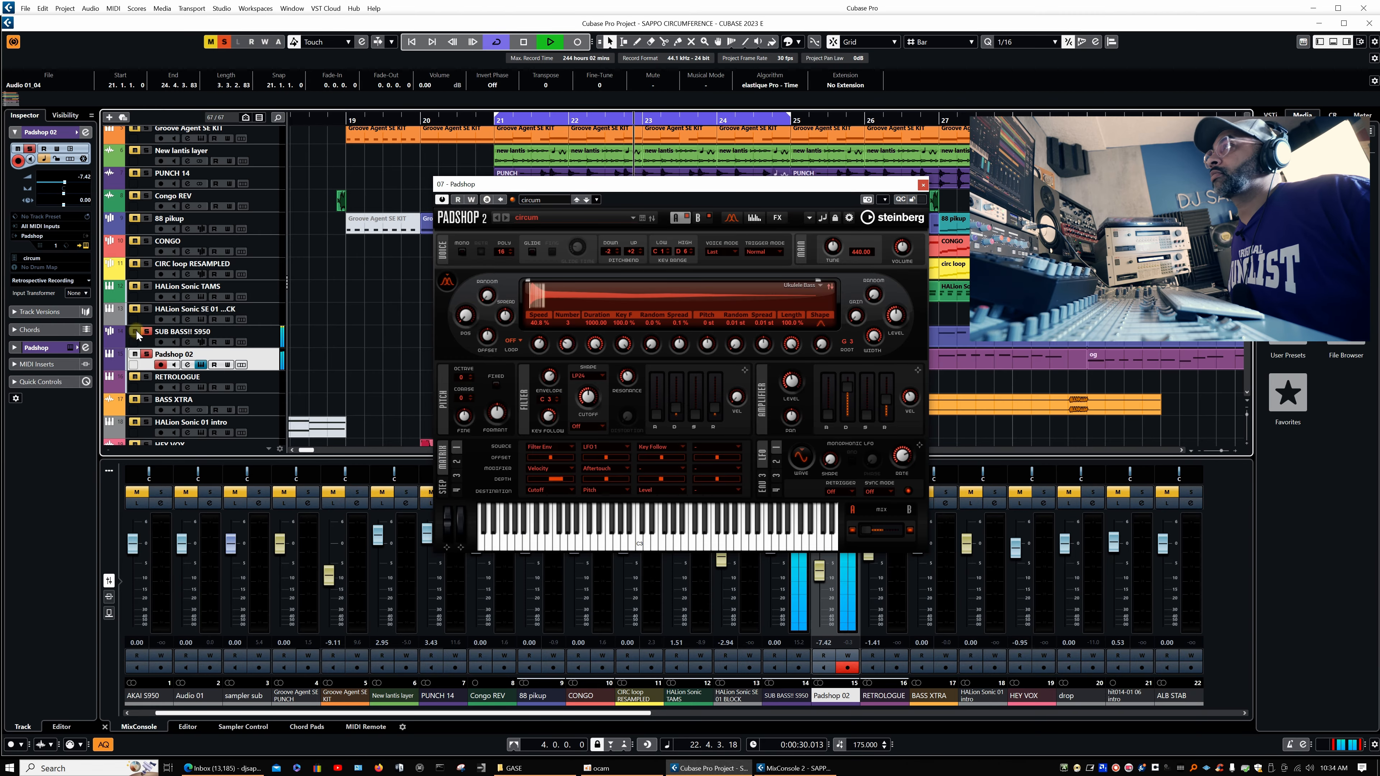
pyautogui.press('space')
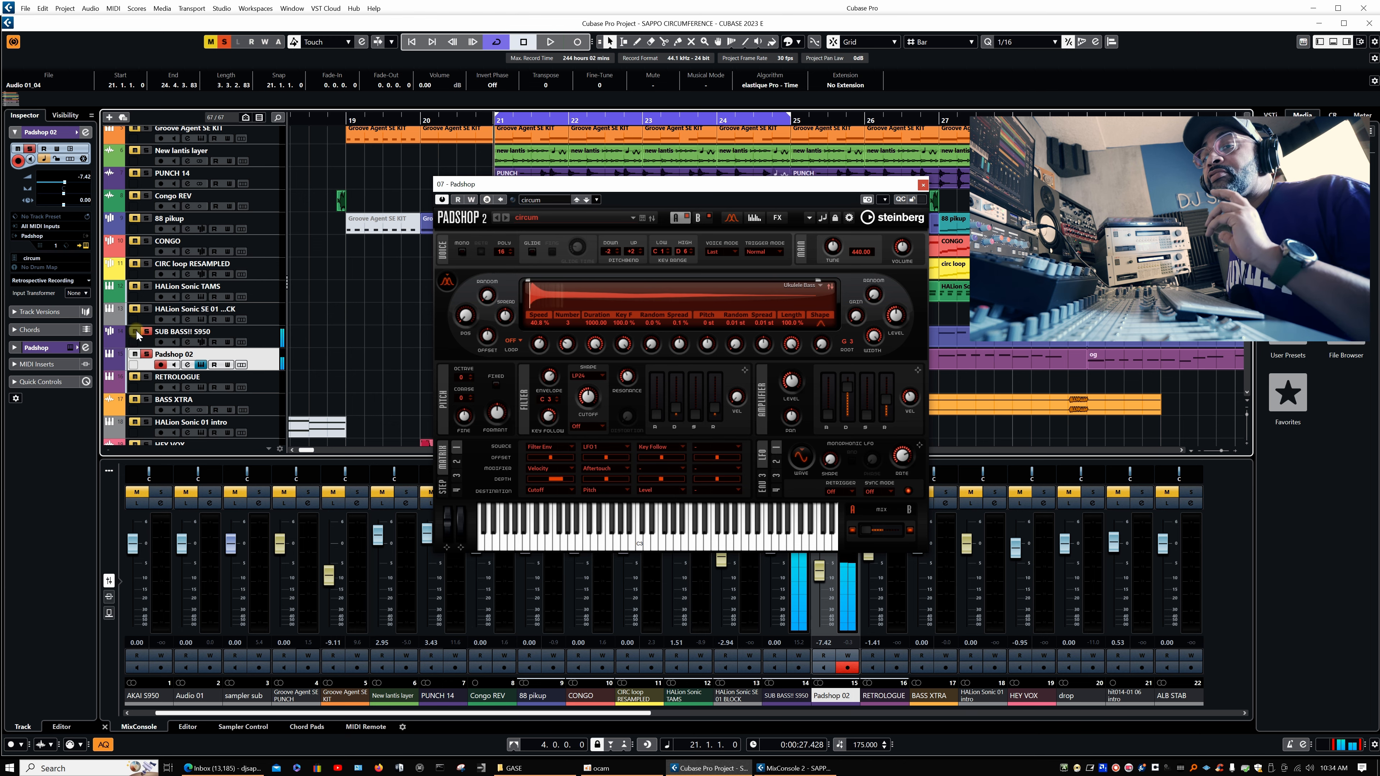
pyautogui.click(187, 365)
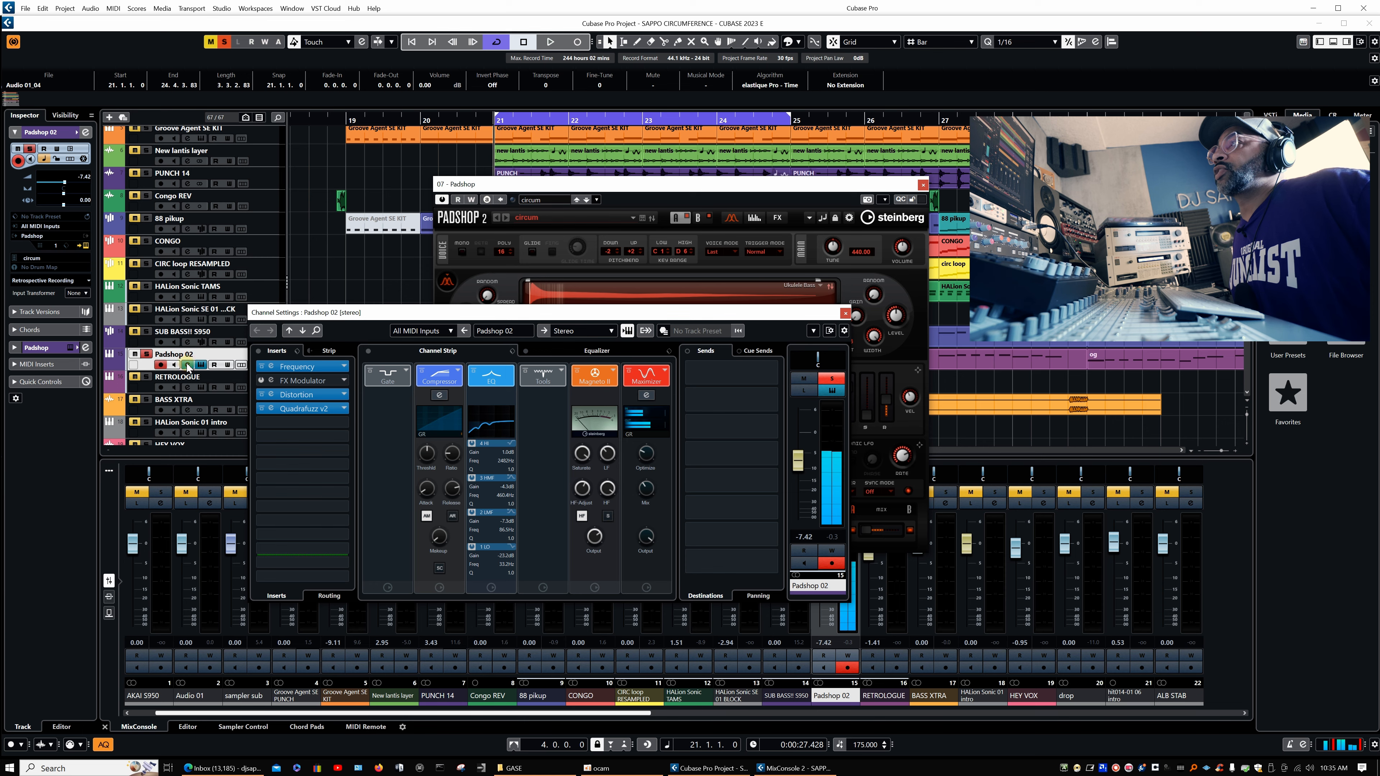
pyautogui.moveTo(432, 310); pyautogui.dragTo(552, 274)
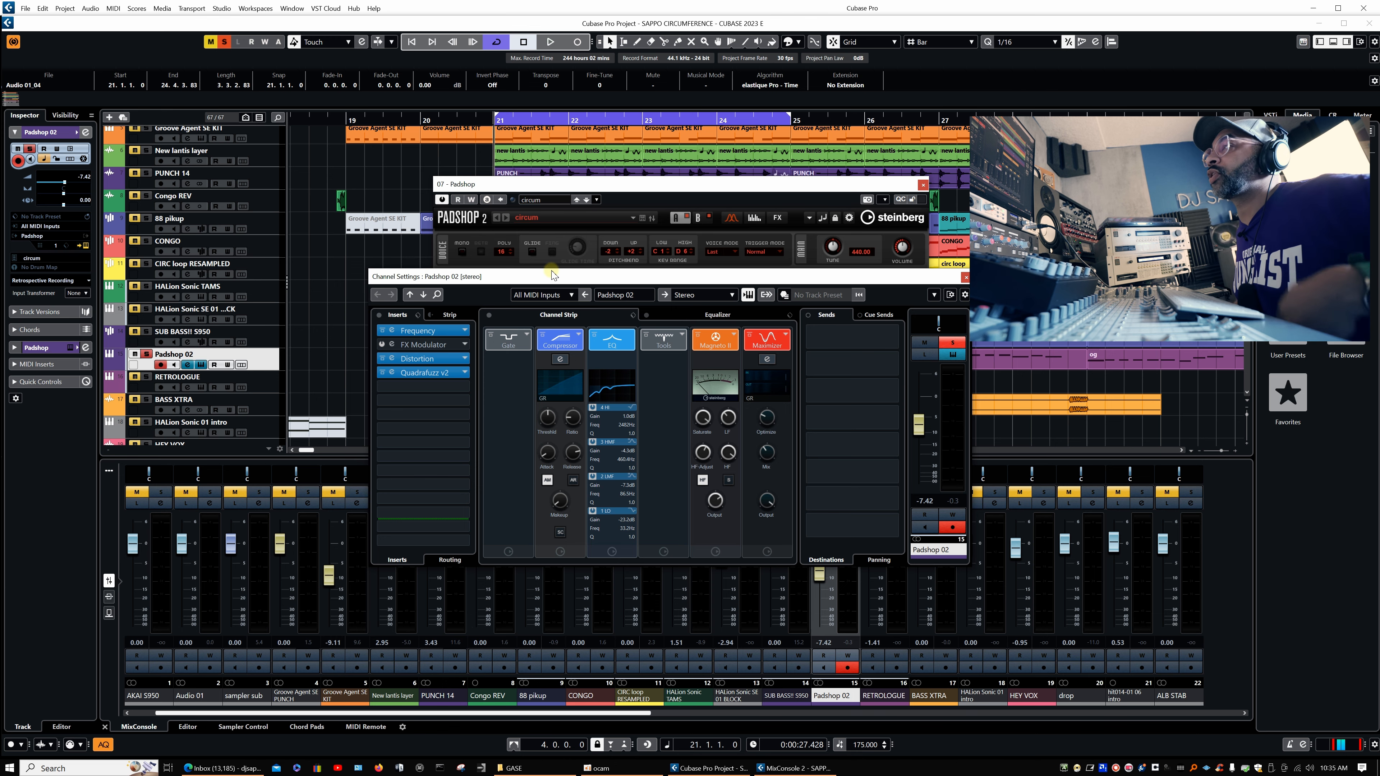
# Open the Padshop 02 channel's Frequency insert, examine band 1's low cut, and show the channel equalizer beside it
pyautogui.click(394, 331)
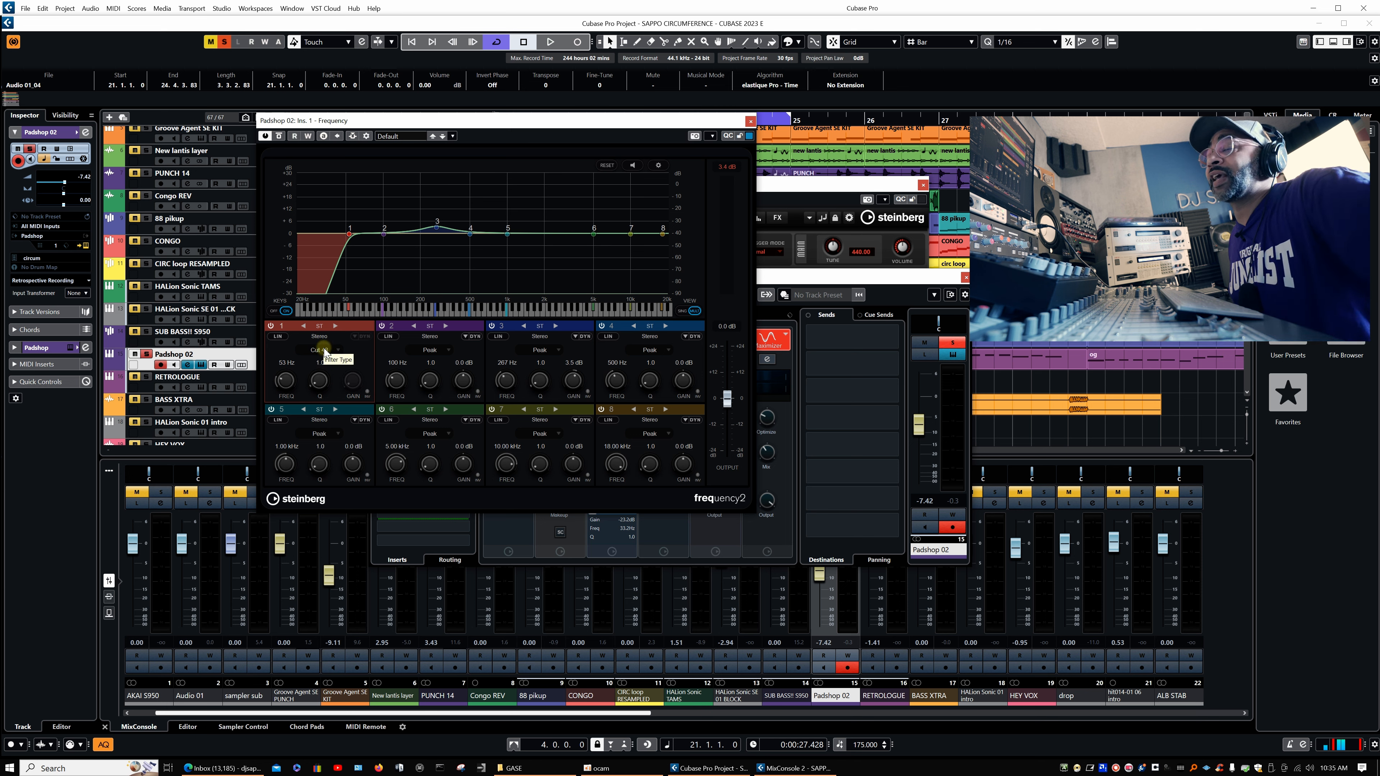
pyautogui.click(788, 277)
pyautogui.click(677, 313)
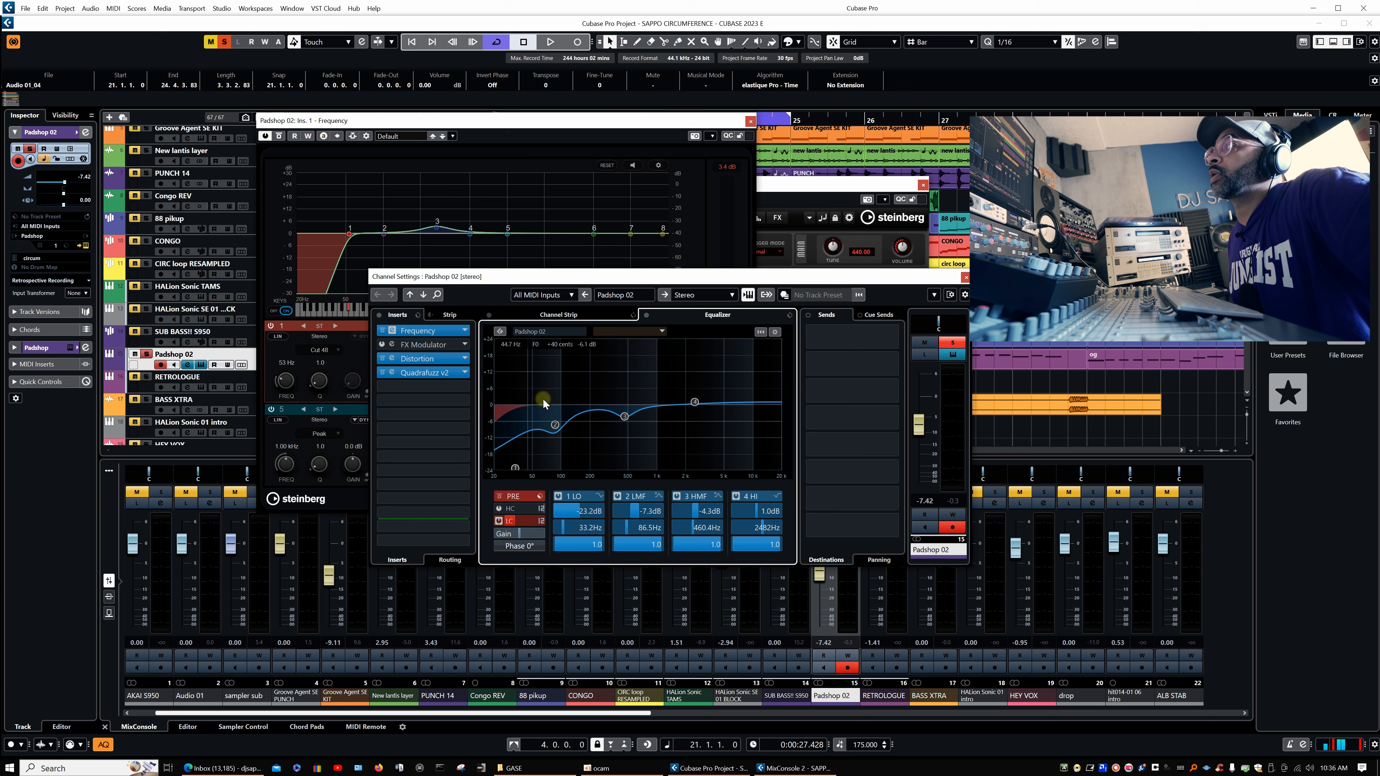
# Return to the Padshop 02 channel strip and open the Distortion insert to examine its settings
pyautogui.click(573, 316)
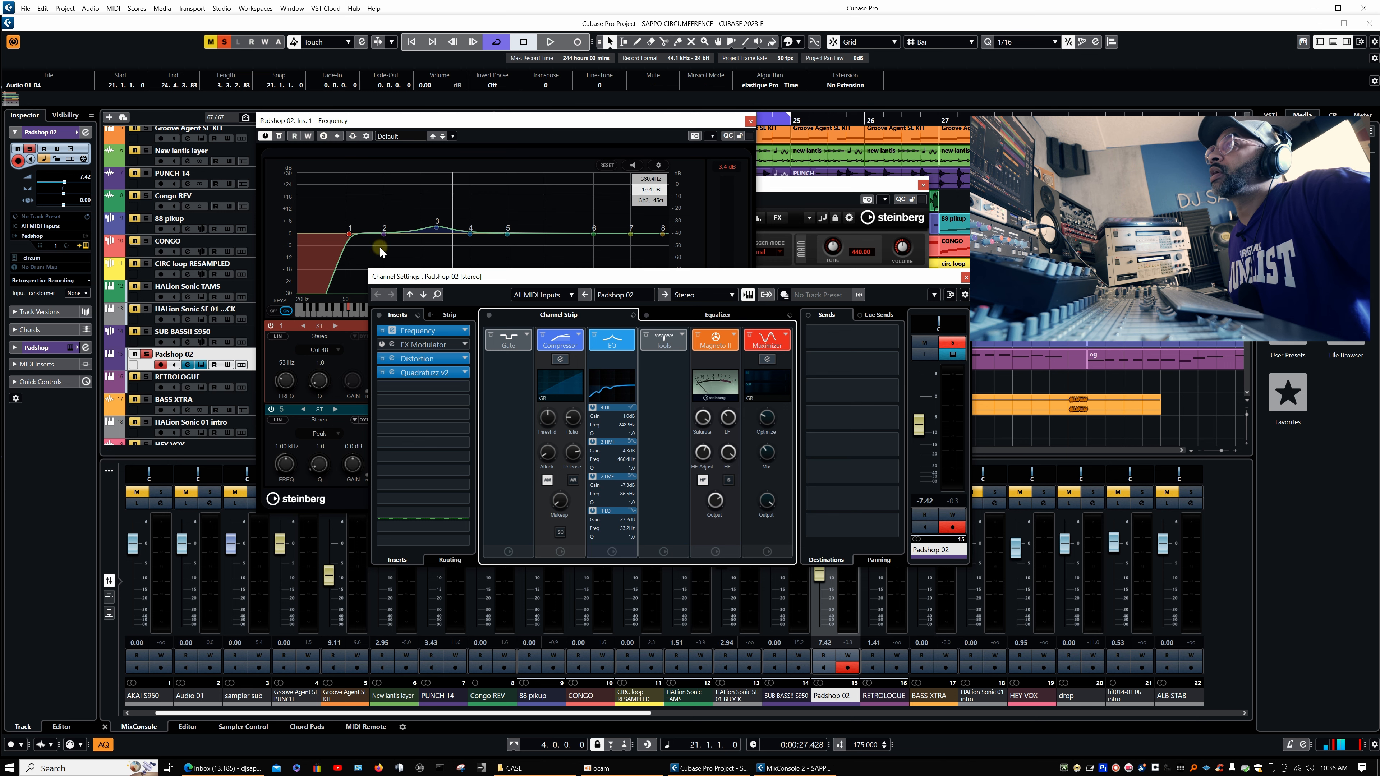
pyautogui.click(388, 357)
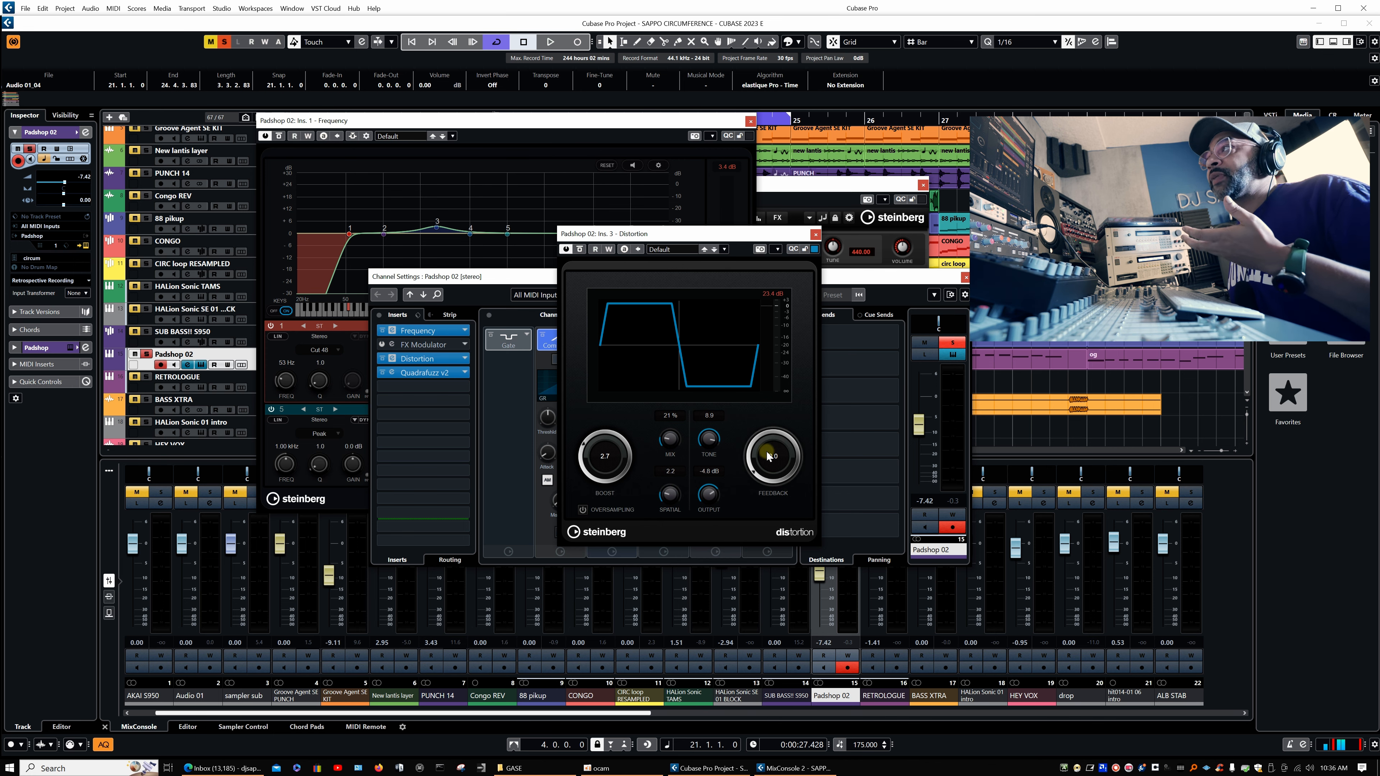
# Close the Distortion editor, open Quadrafuzz v2 on Padshop 02, and compare it bypassed and active during playback
pyautogui.click(815, 235)
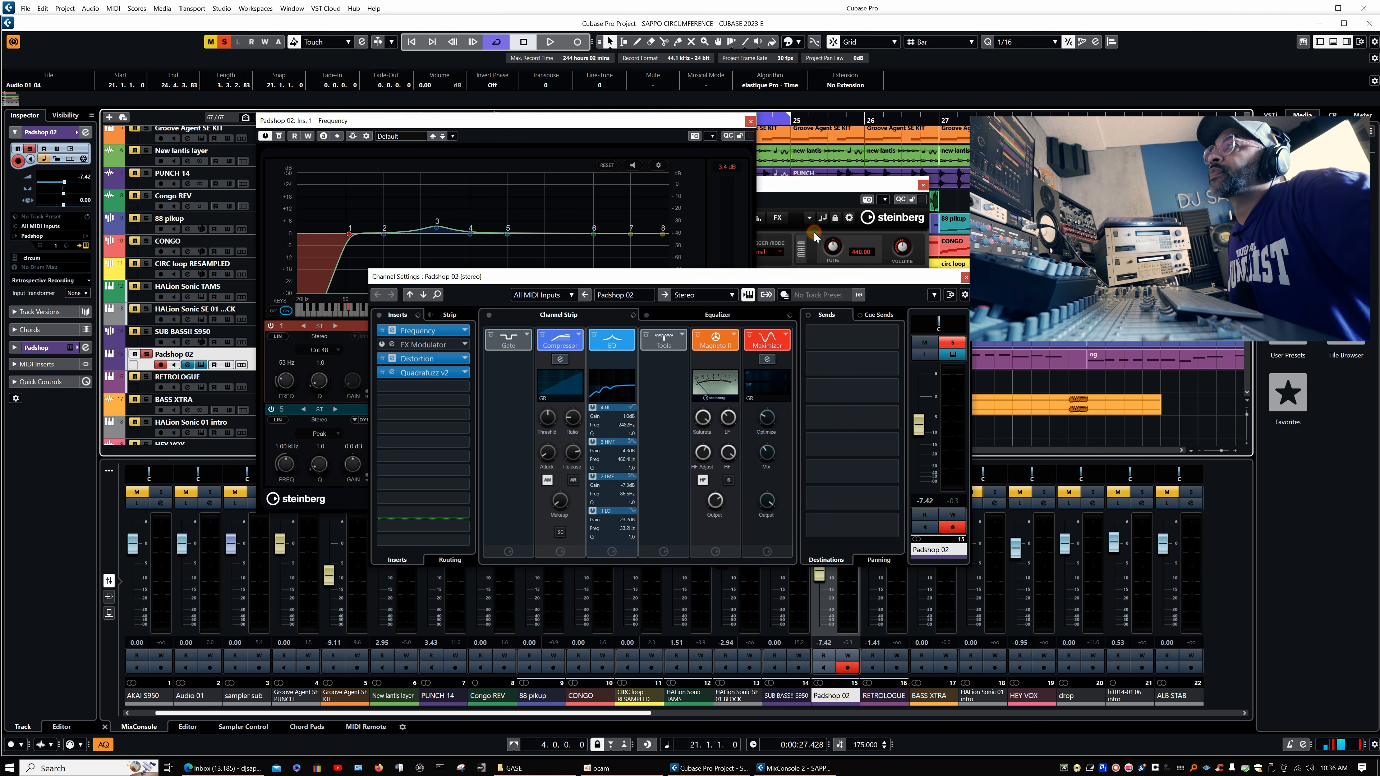
pyautogui.click(390, 374)
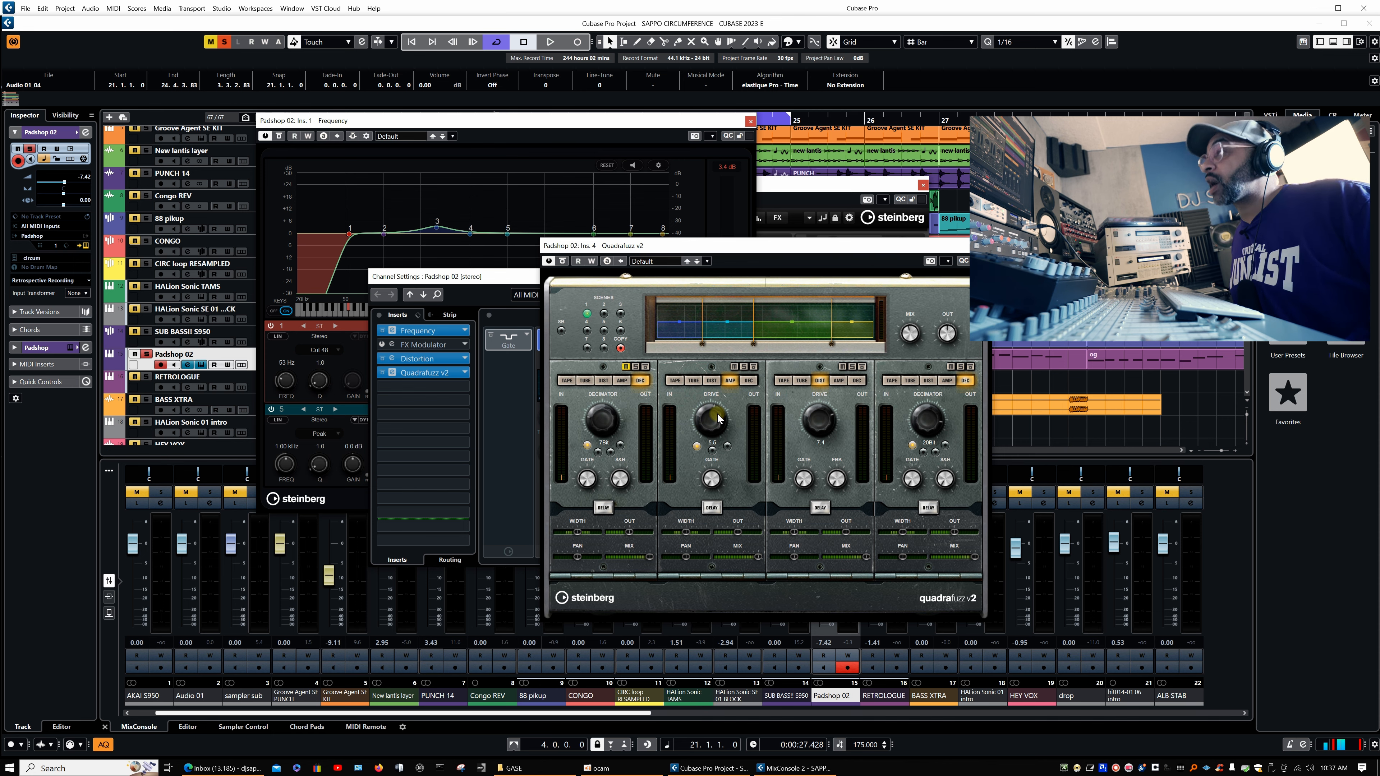
pyautogui.press('space')
pyautogui.click(563, 261)
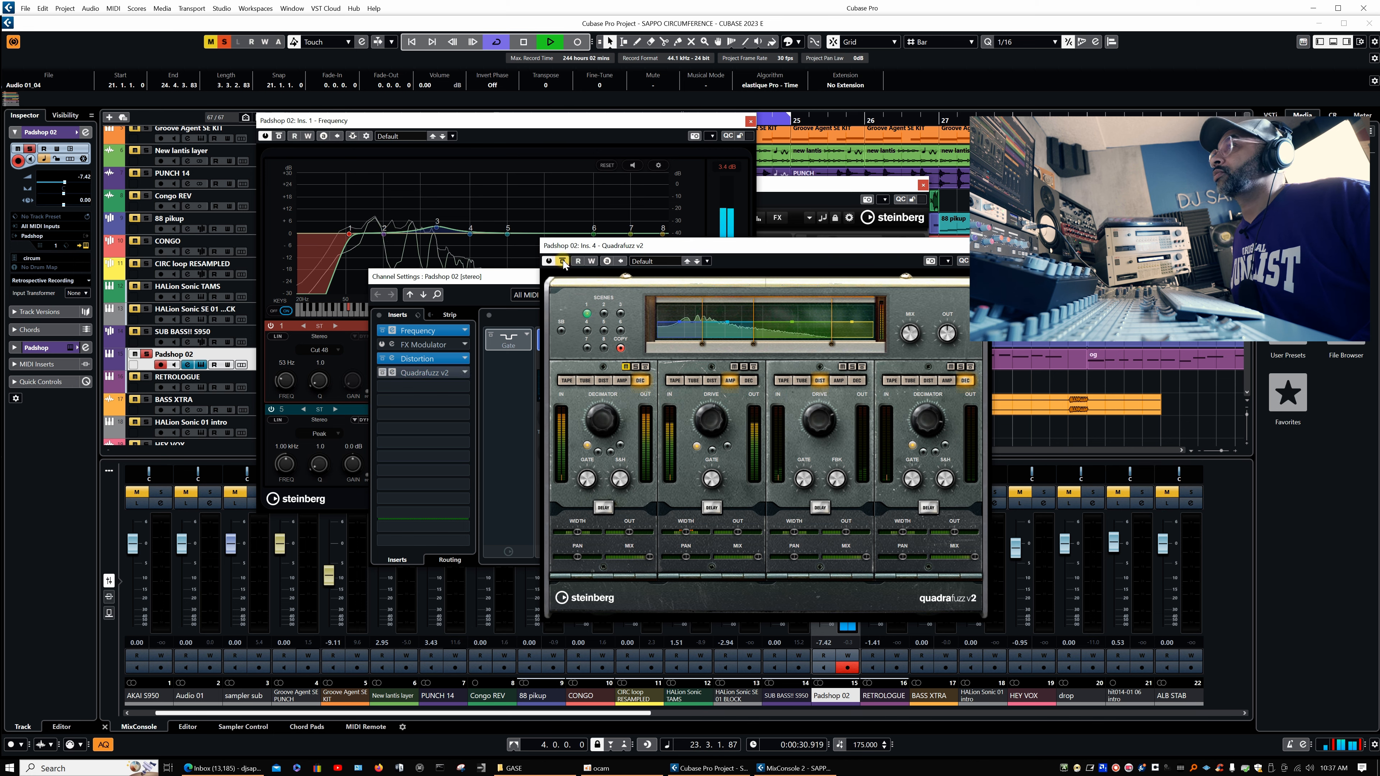
pyautogui.click(563, 261)
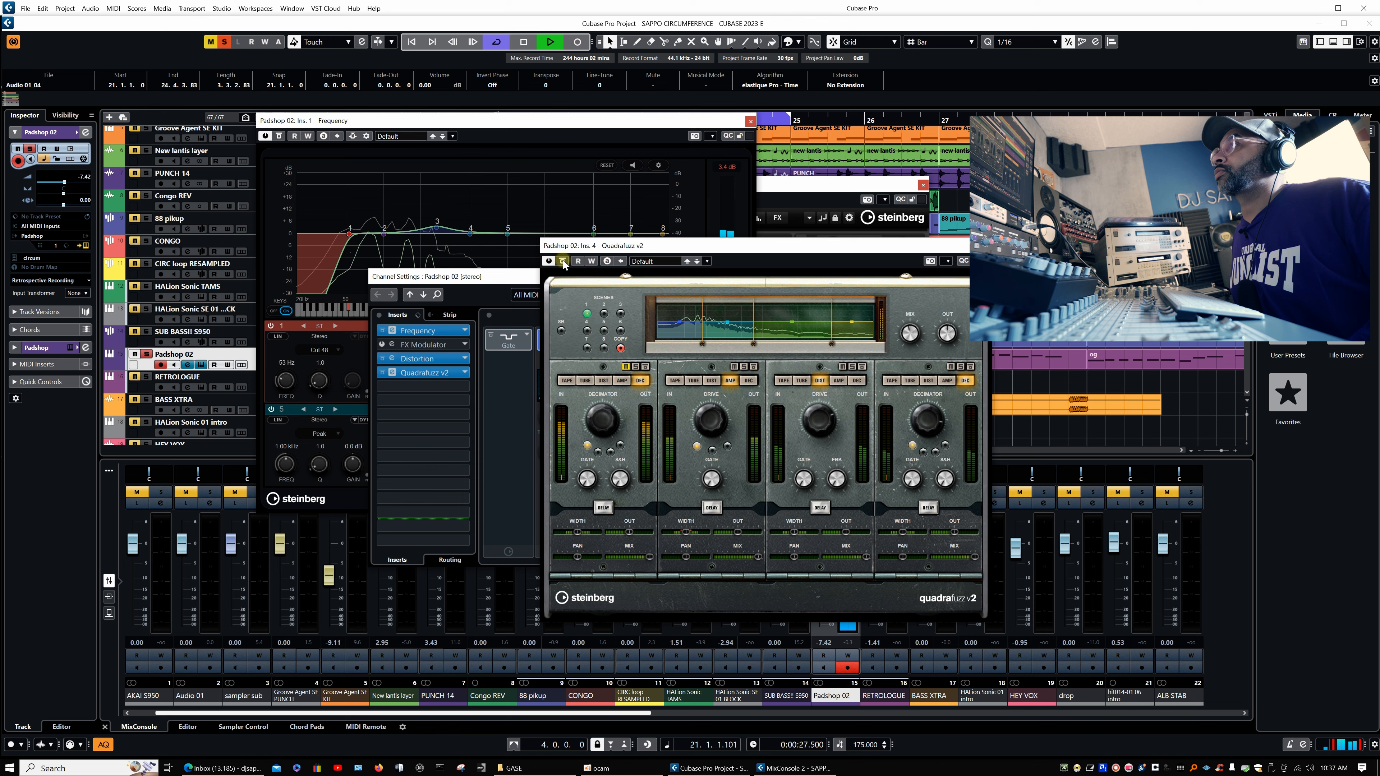
# Move the Quadrafuzz v2 window clear of the channel equalizer and compare the live spectrum with the insert bypassed and active
pyautogui.moveTo(698, 245); pyautogui.dragTo(959, 224)
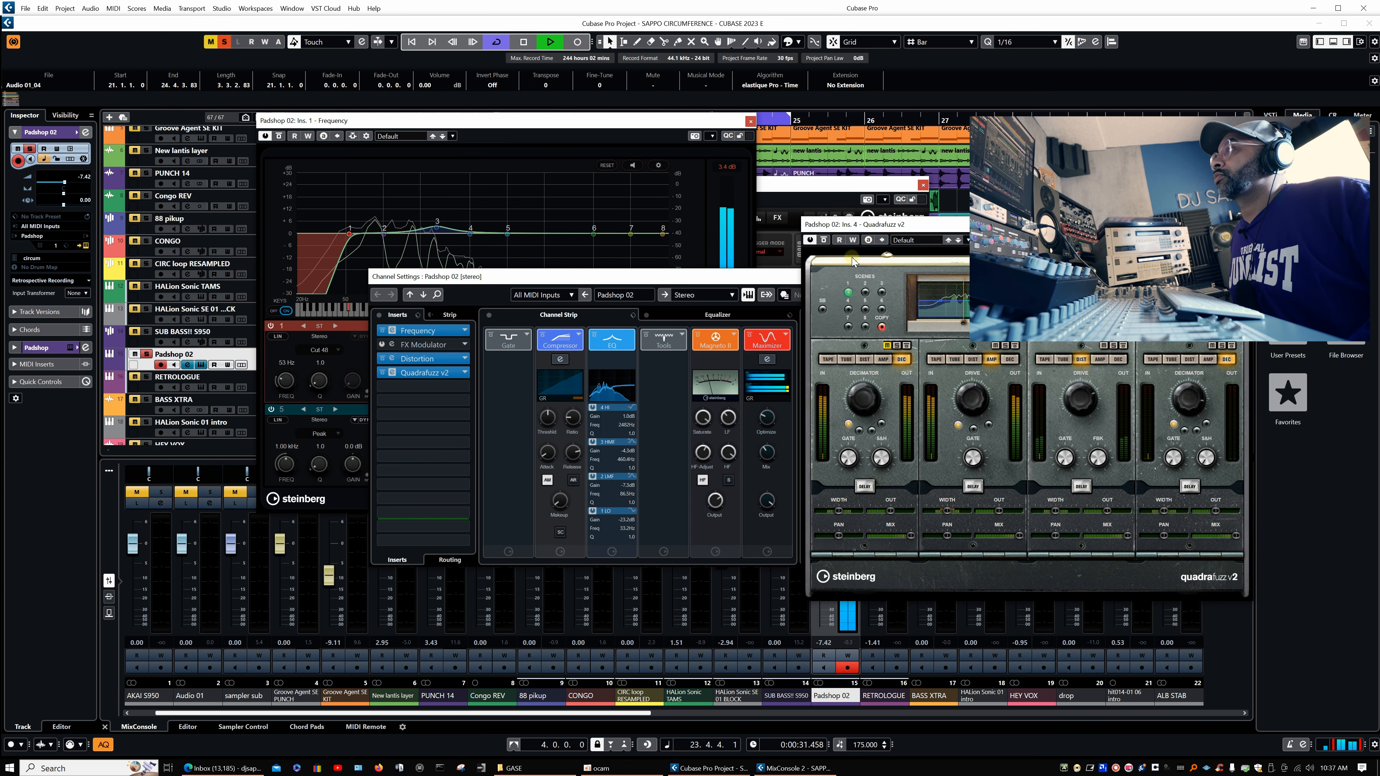
pyautogui.click(684, 314)
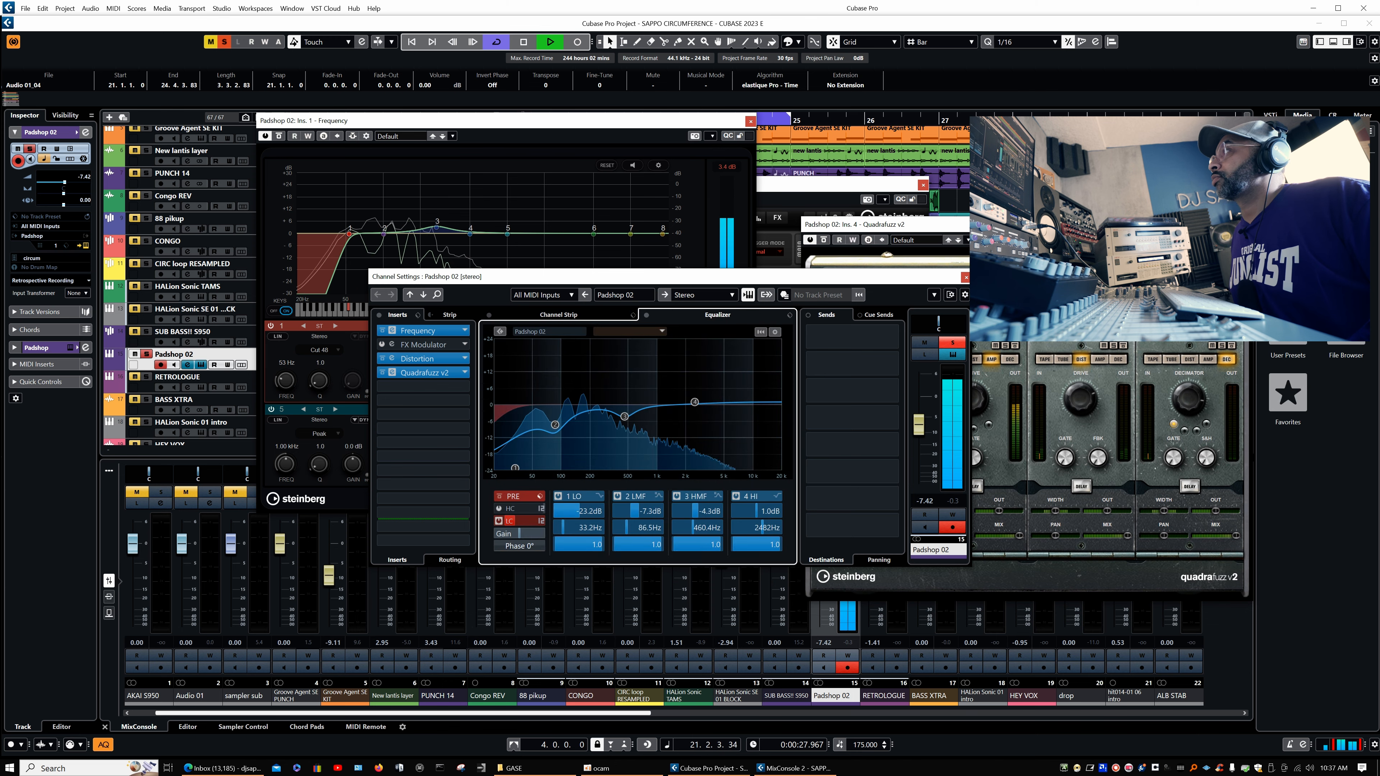
pyautogui.click(936, 260)
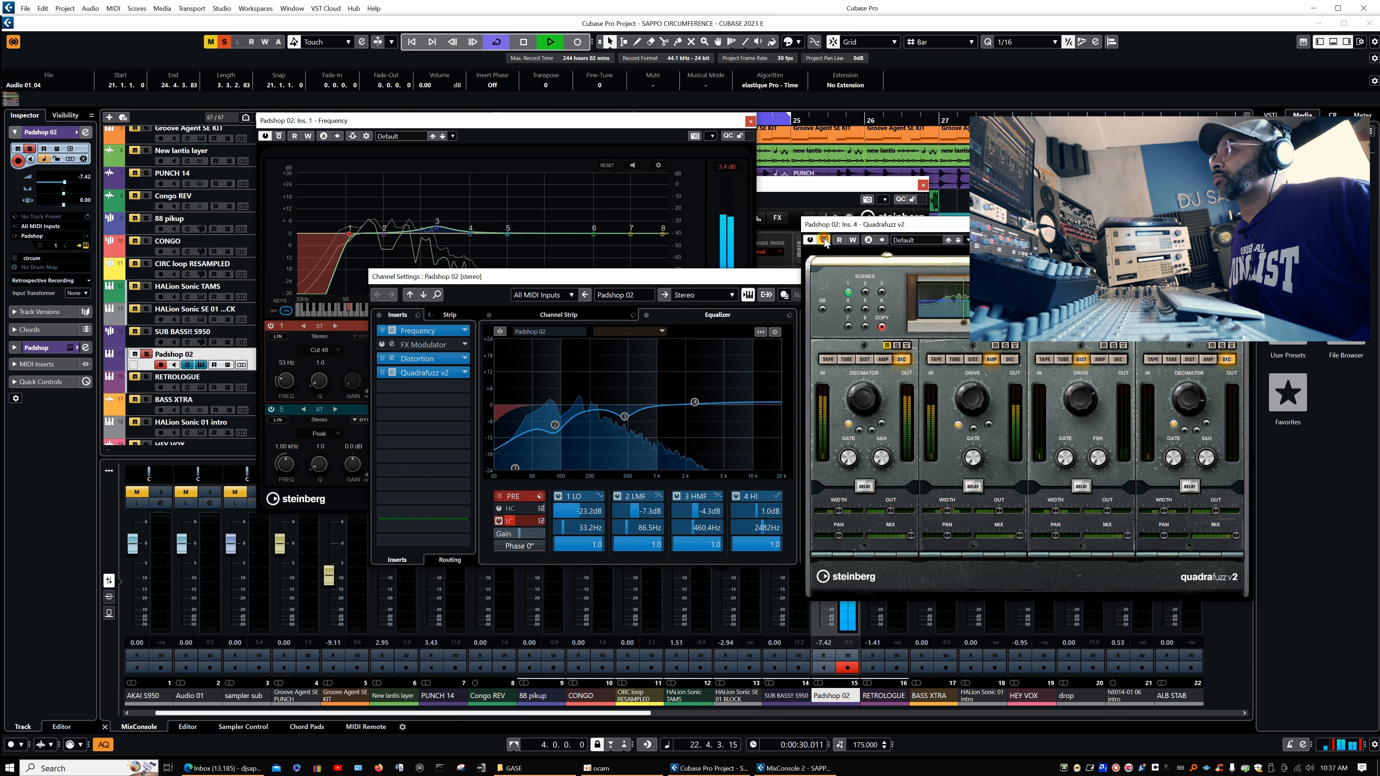
pyautogui.click(825, 241)
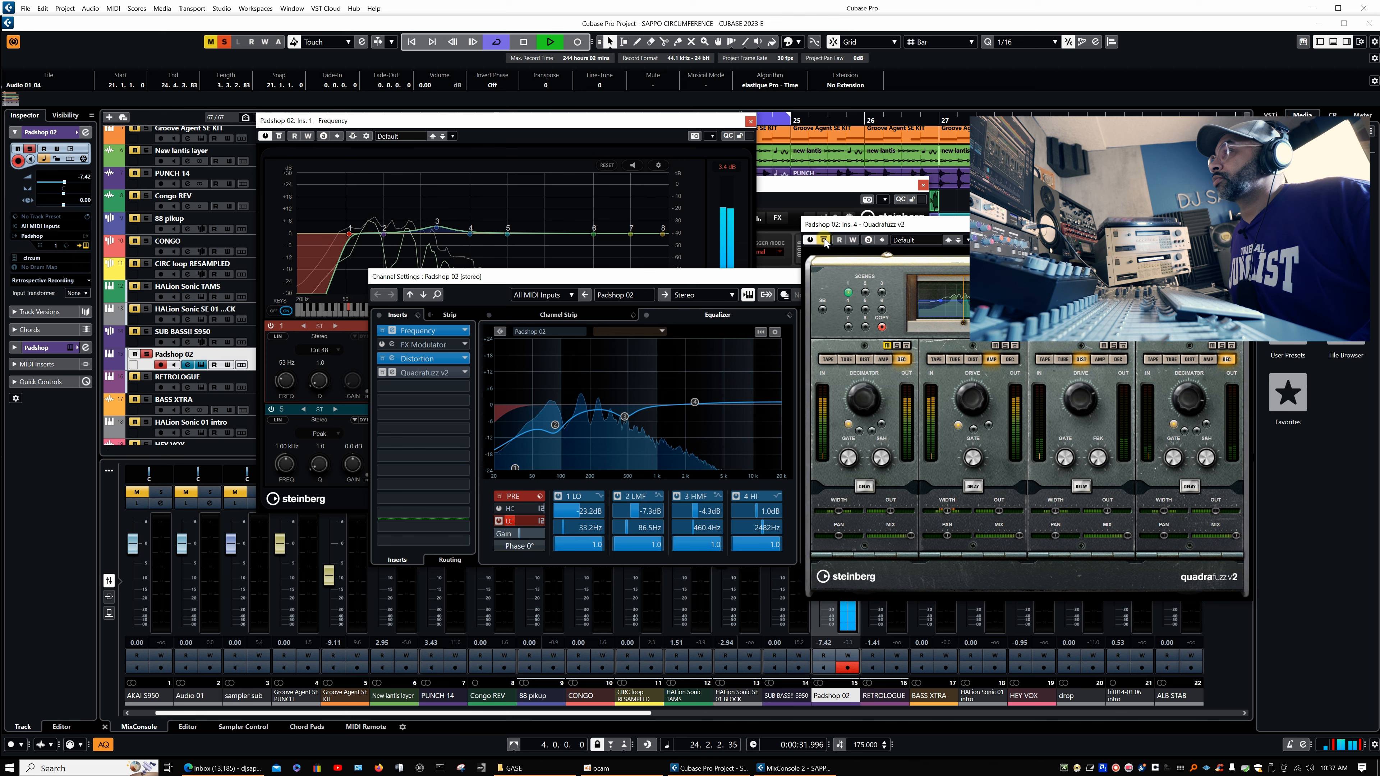
pyautogui.click(824, 241)
pyautogui.press('space')
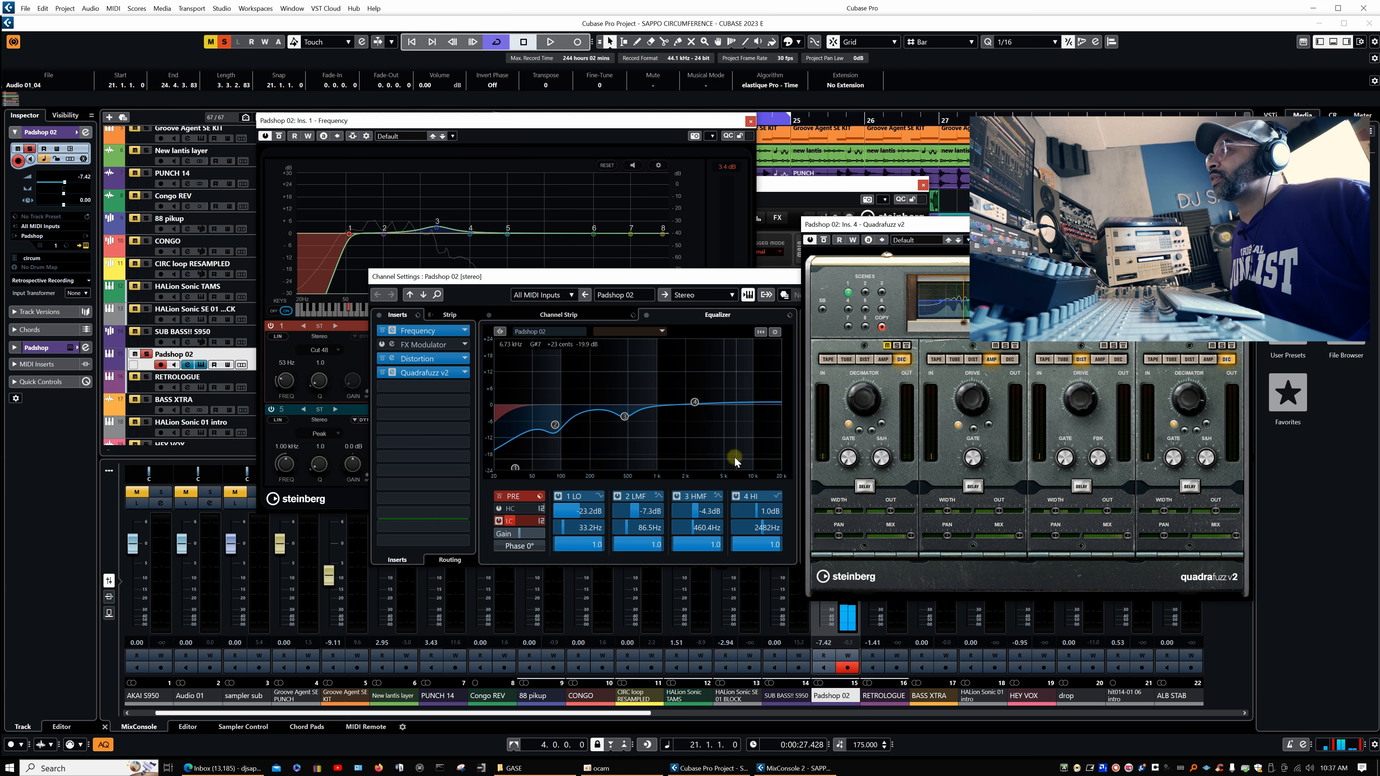
# Replay the loop while repeatedly switching Quadrafuzz v2's bypass, and finish with its editor closed and the insert active
pyautogui.press('space')
pyautogui.click(825, 240)
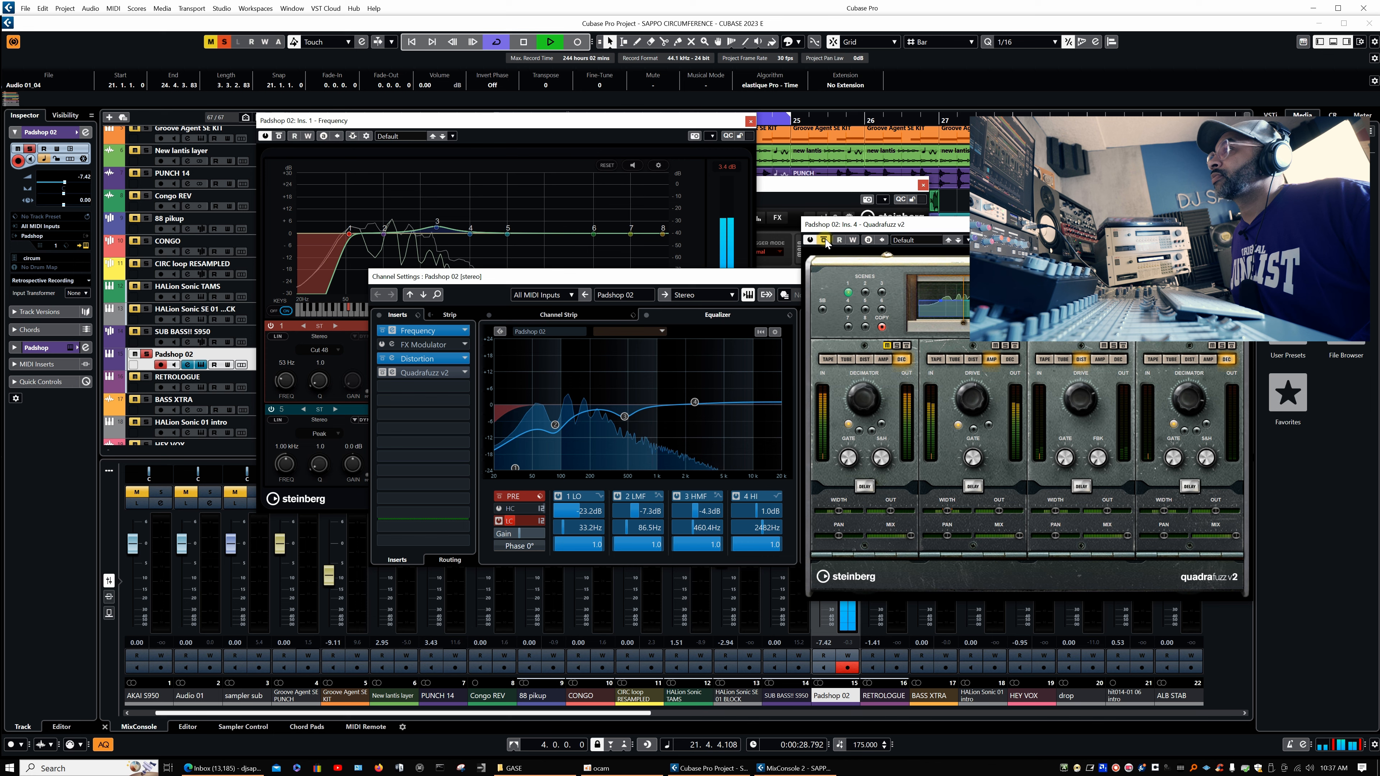
pyautogui.click(825, 241)
pyautogui.click(825, 241)
pyautogui.click(825, 241)
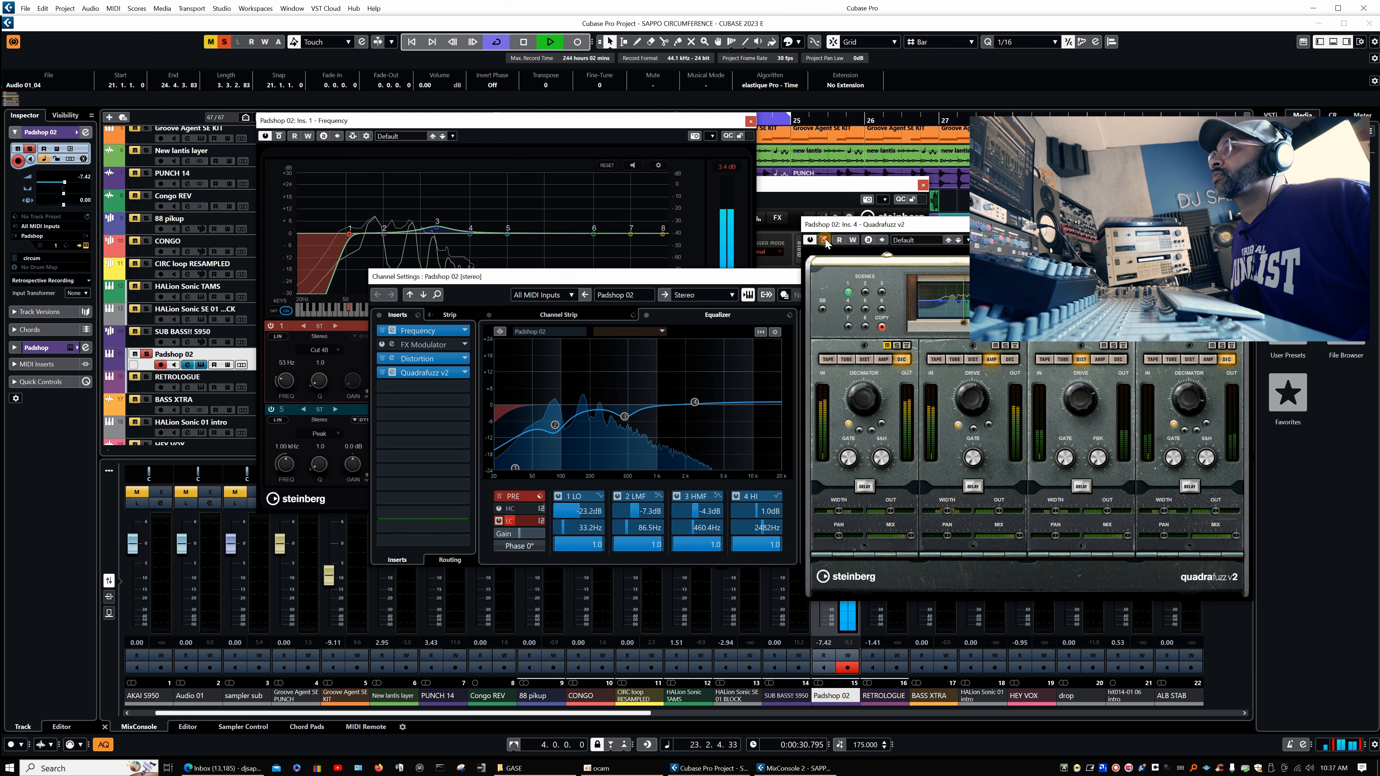
pyautogui.click(825, 240)
pyautogui.click(825, 240)
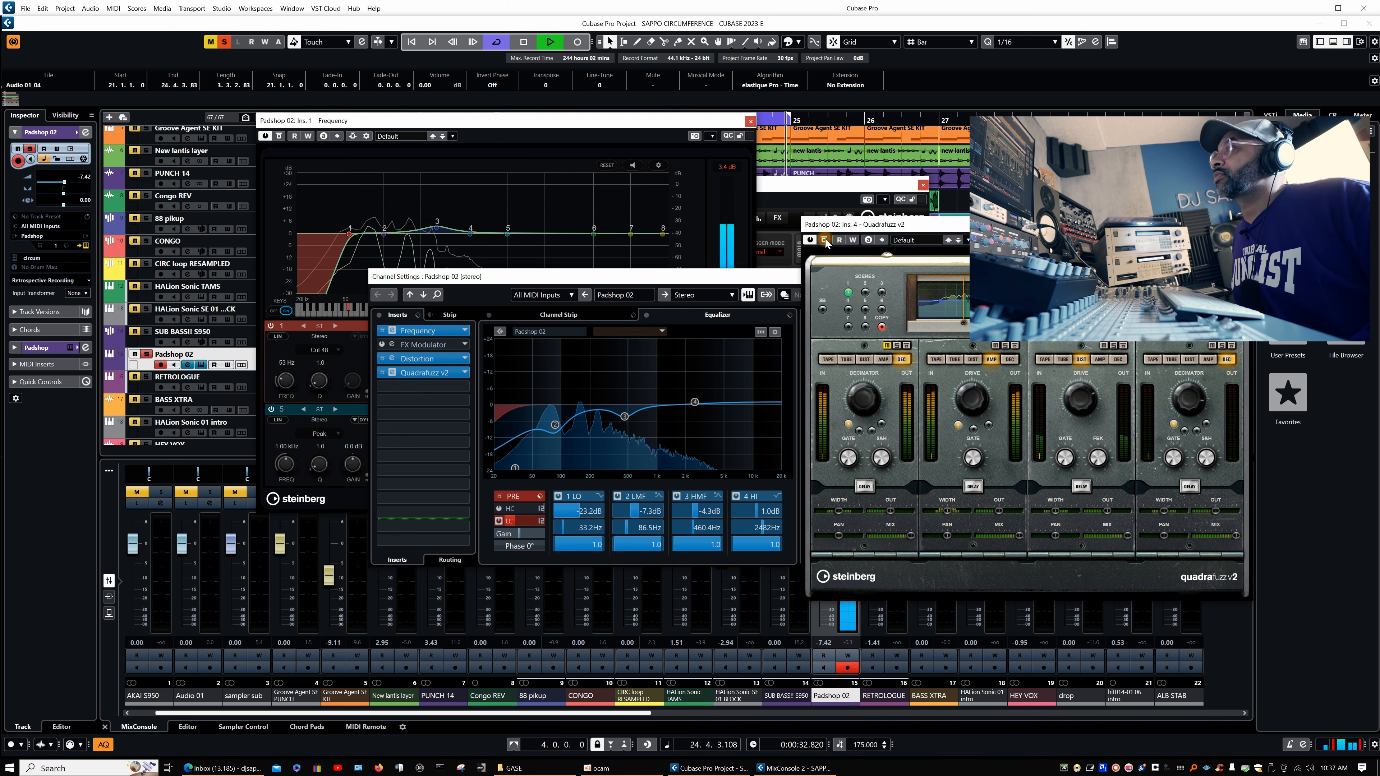
pyautogui.click(825, 241)
pyautogui.press('space')
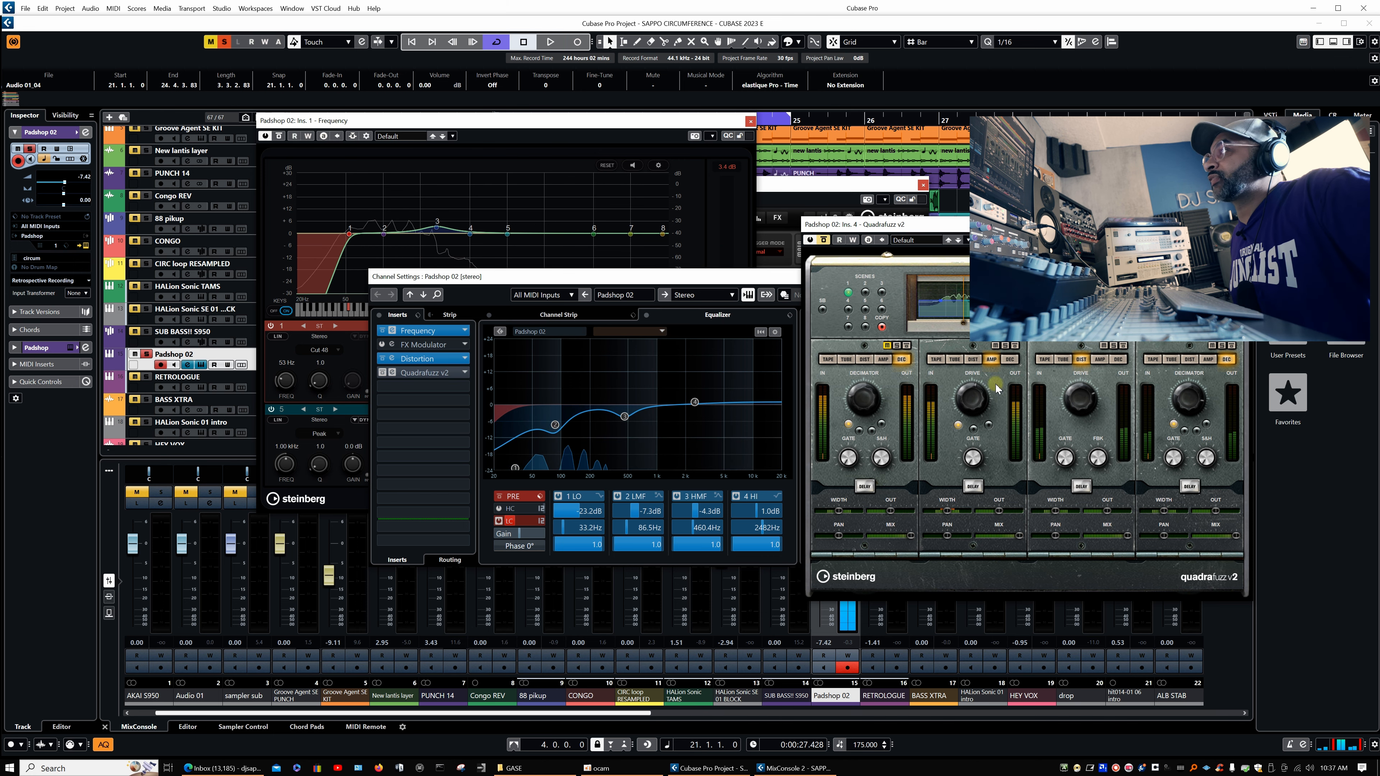
pyautogui.moveTo(981, 399)
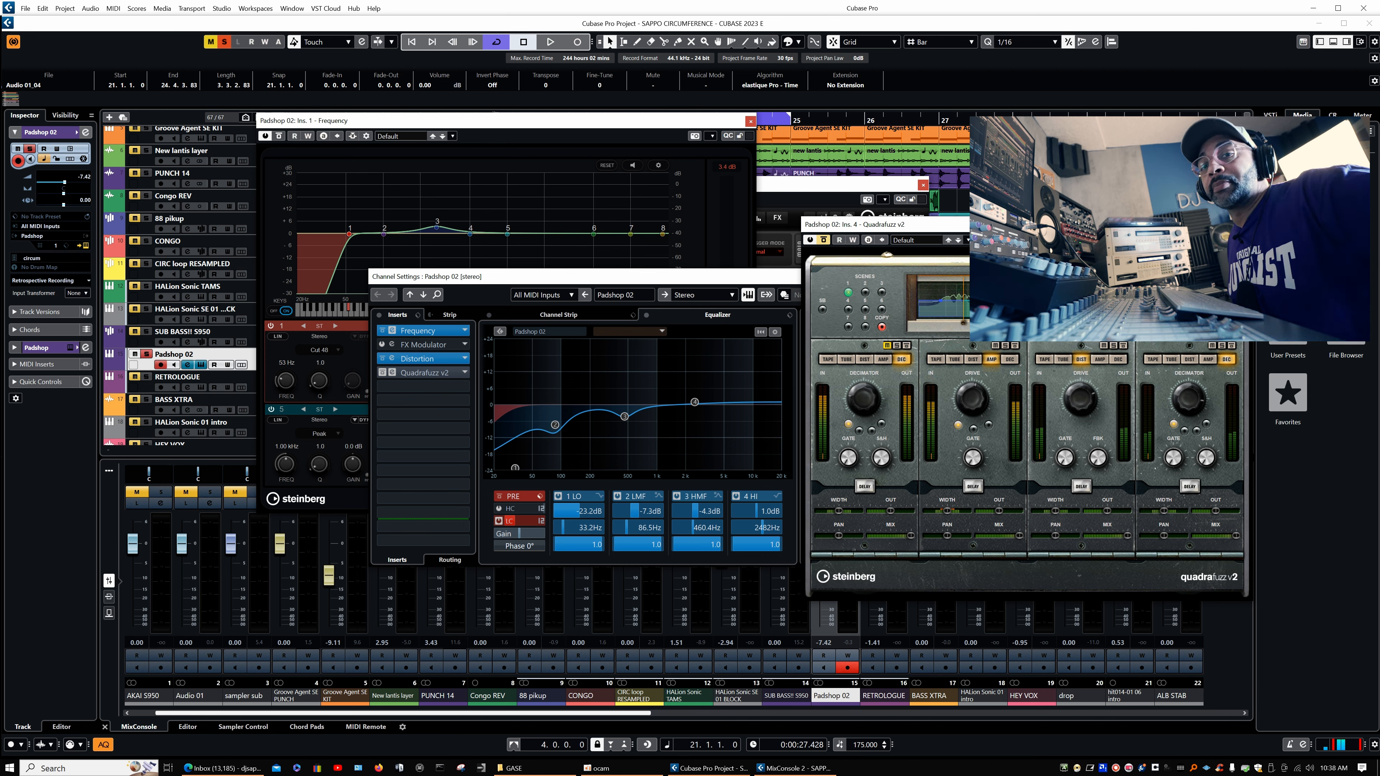
pyautogui.click(1244, 225)
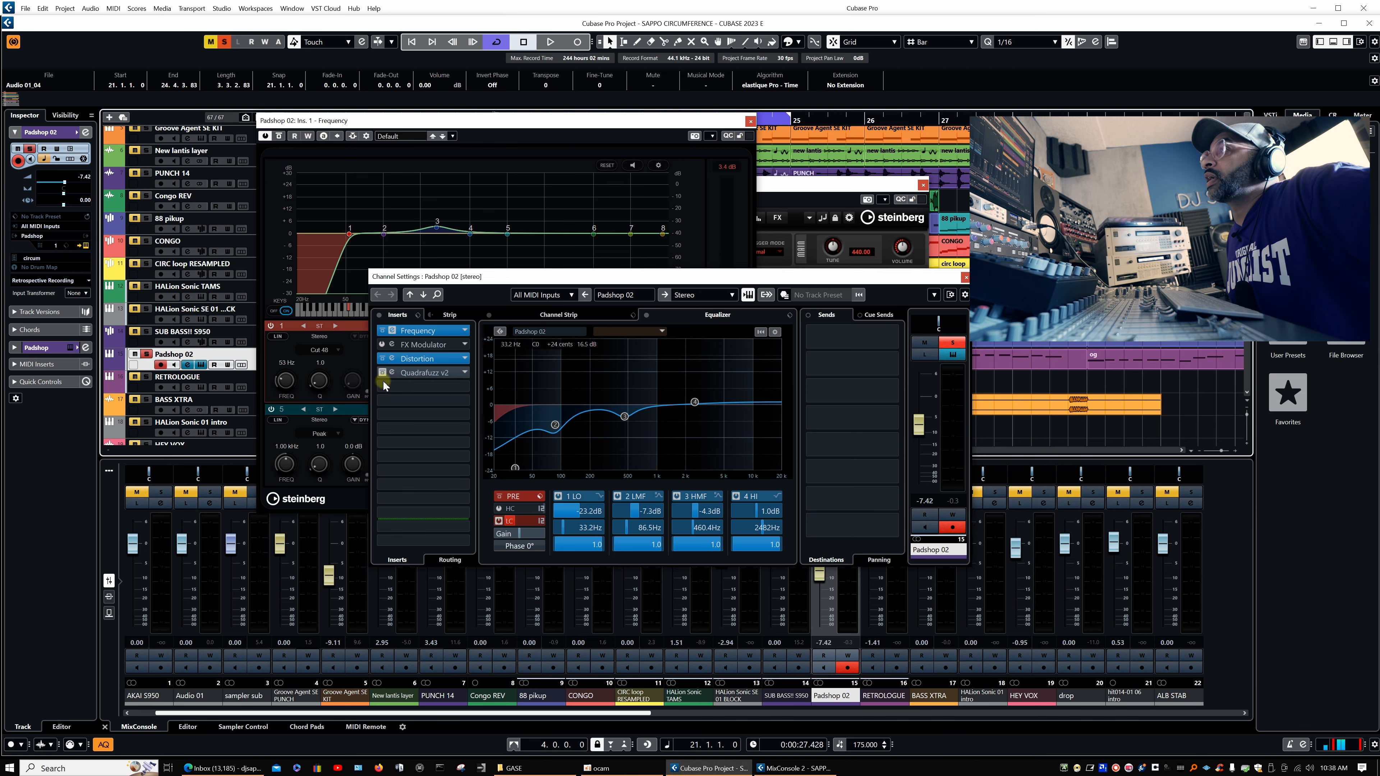
pyautogui.click(383, 373)
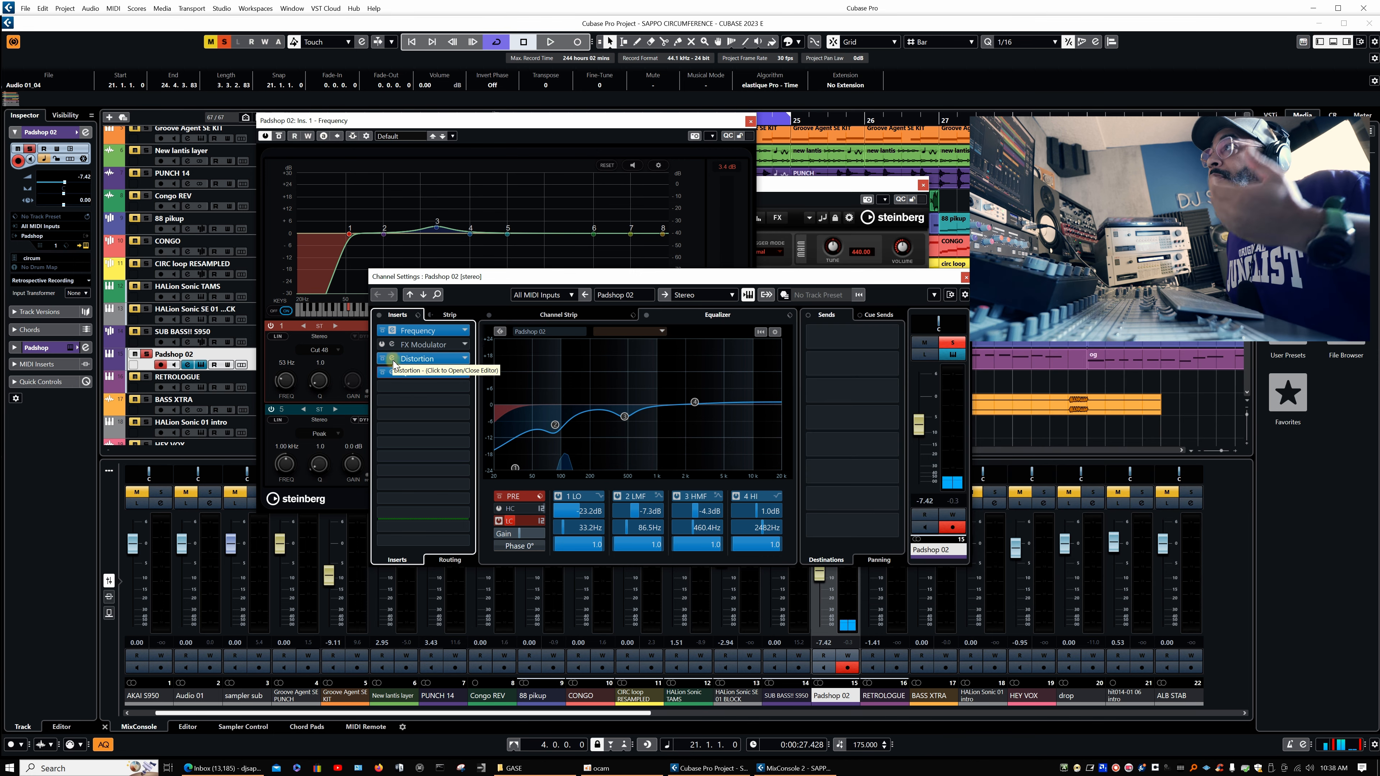
# Open Padshop 02's Distortion insert and compare the playback with the effect bypassed and active
pyautogui.click(416, 359)
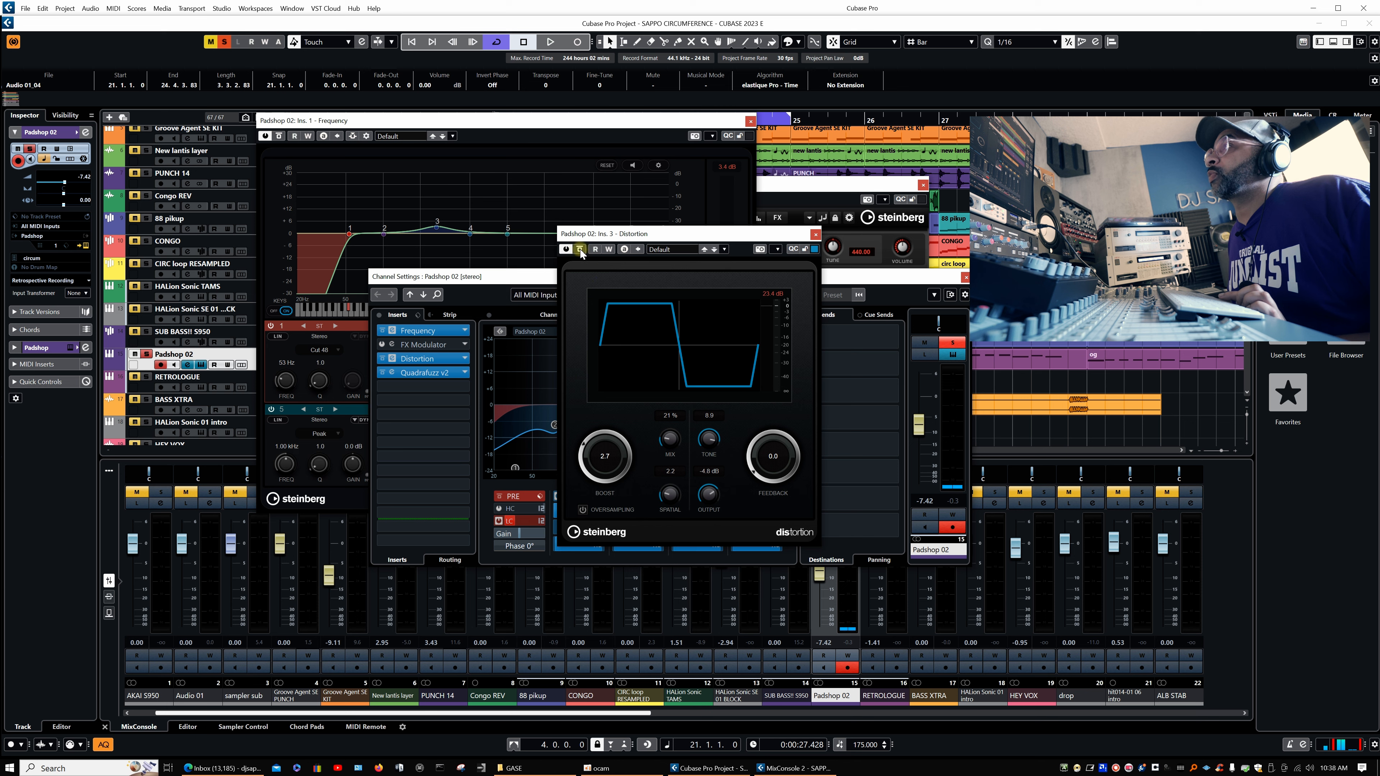
pyautogui.click(581, 249)
pyautogui.press('space')
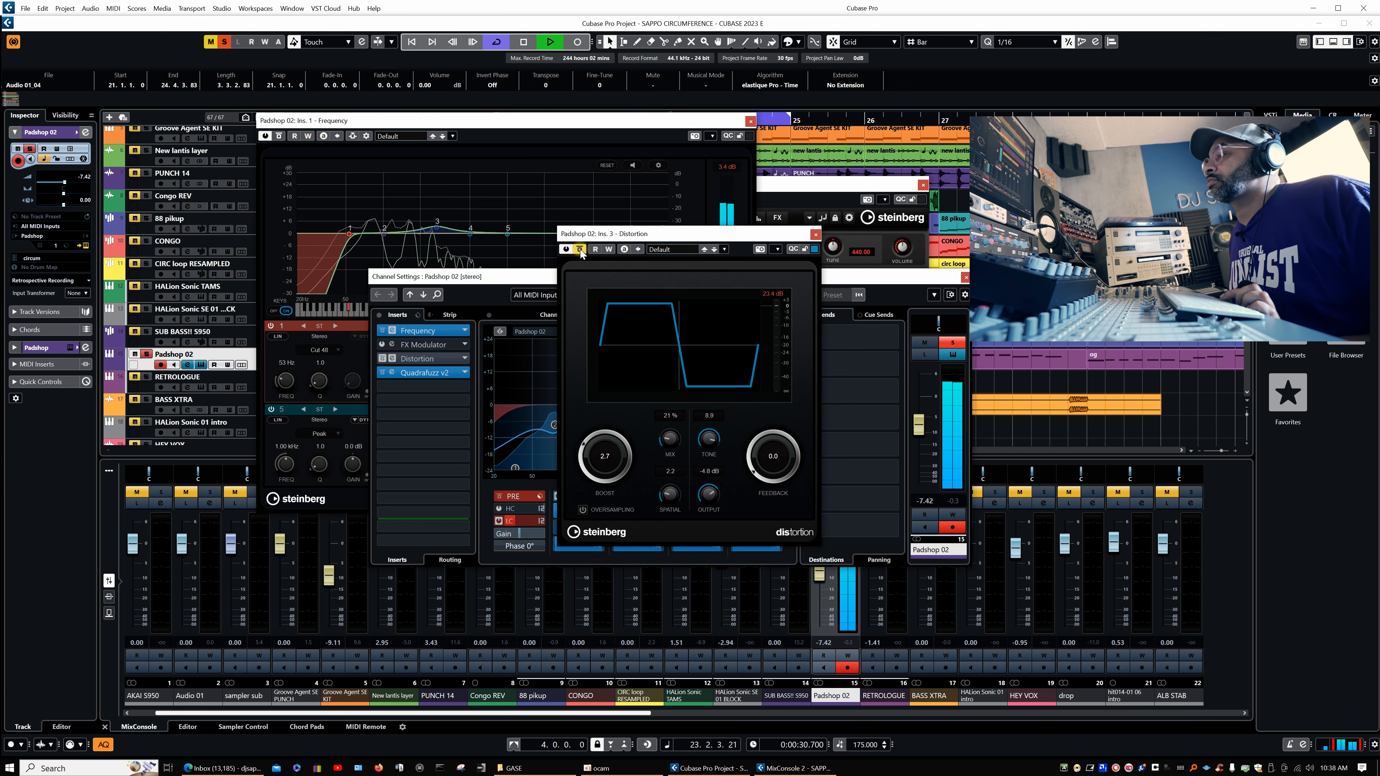
pyautogui.click(580, 250)
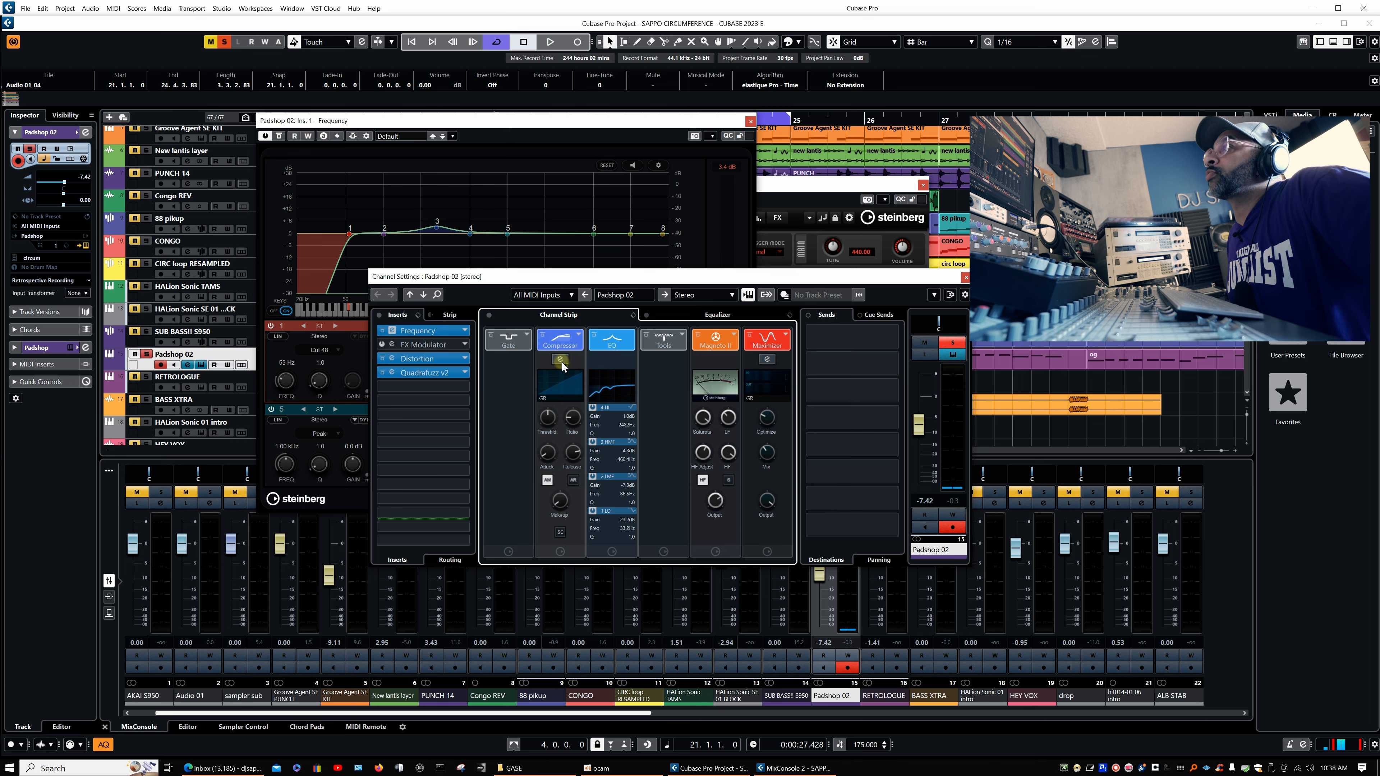
# Audition Padshop 02 while examining the compressor settings in its channel strip
pyautogui.press('space')
pyautogui.moveTo(574, 424)
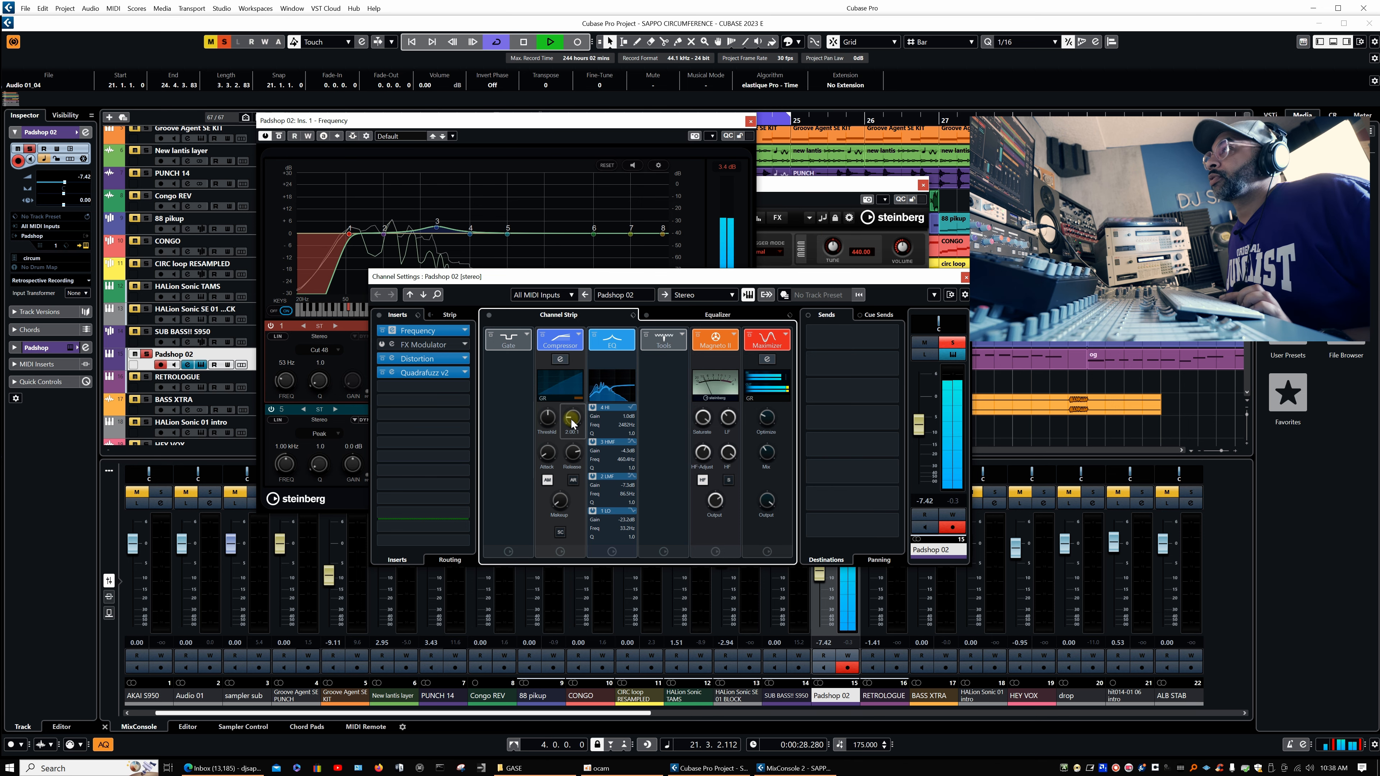
pyautogui.press('space')
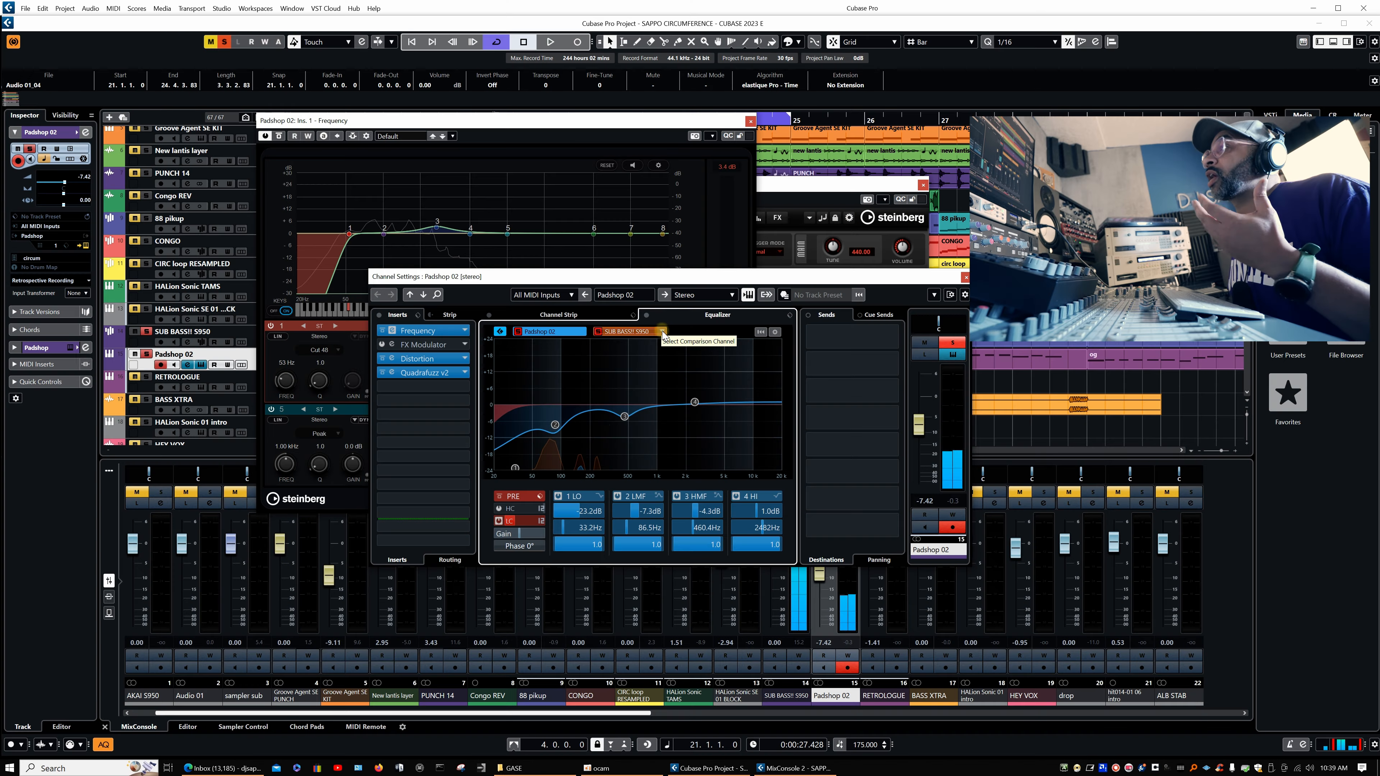
# Select SUB BASS!! S950 as the comparison channel in Padshop 02's equalizer
pyautogui.click(663, 331)
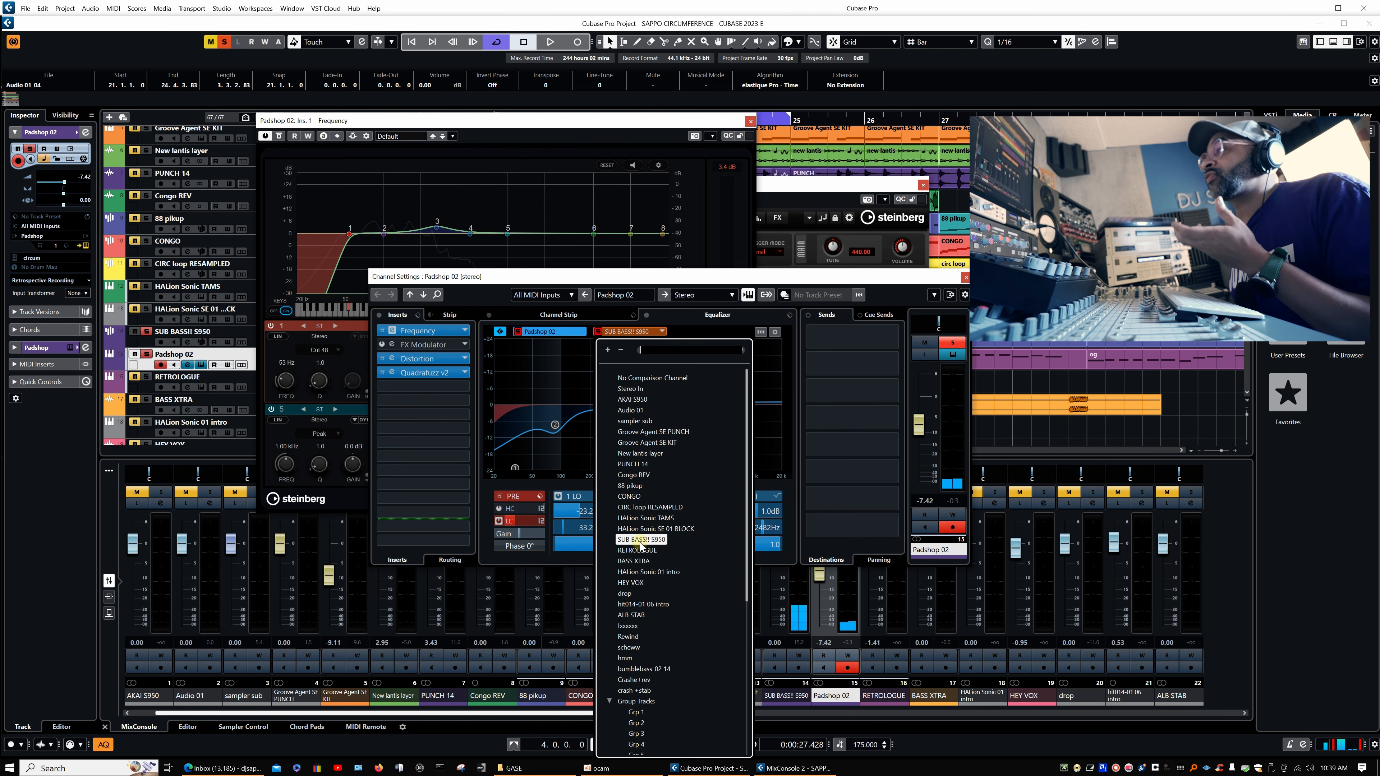
pyautogui.click(687, 316)
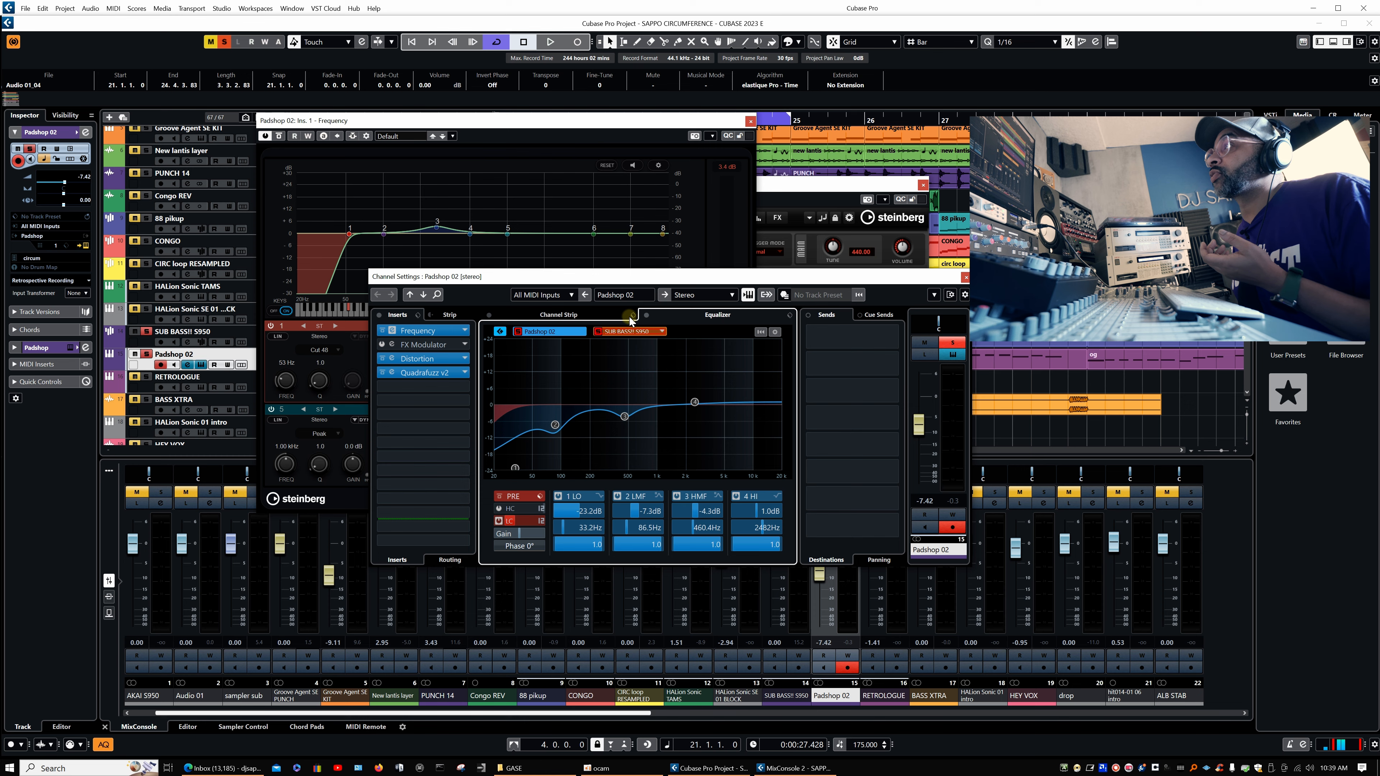
pyautogui.click(661, 332)
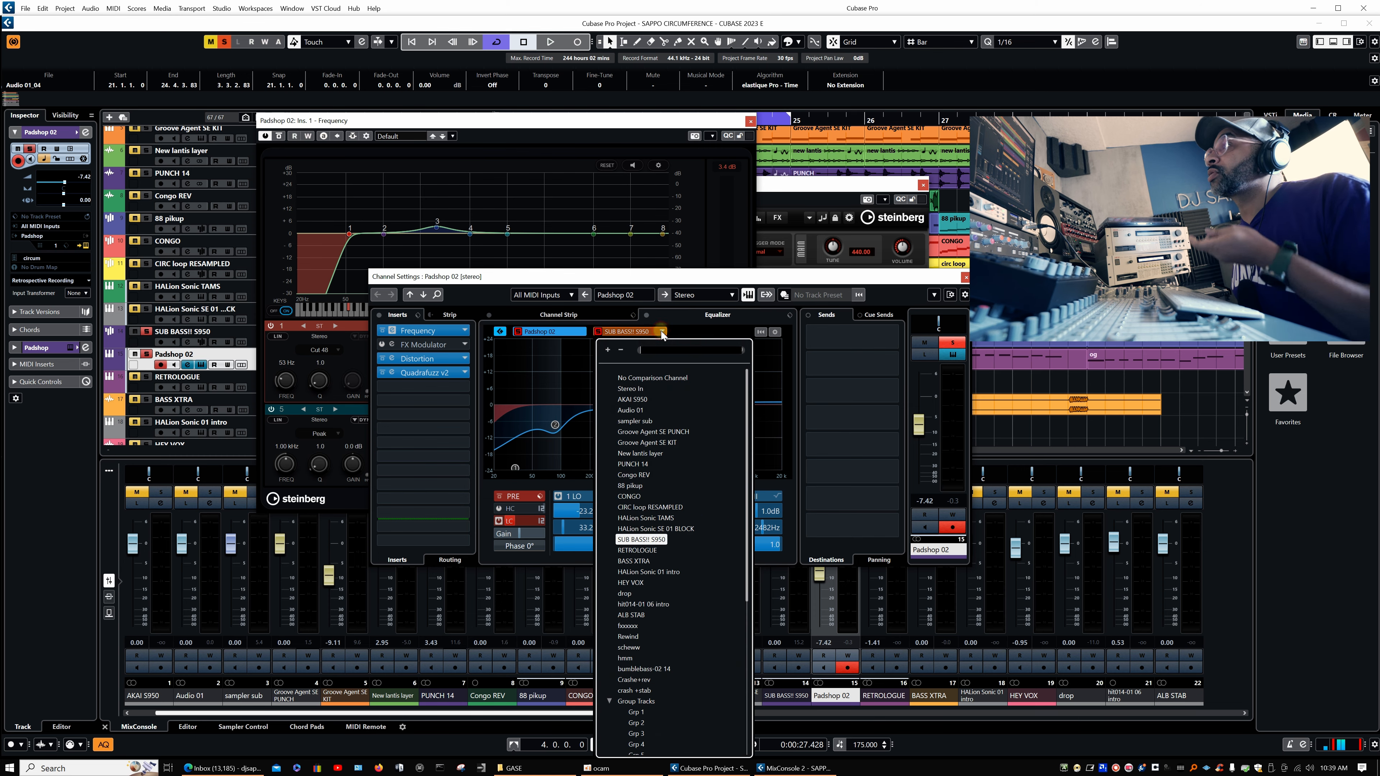
pyautogui.click(639, 540)
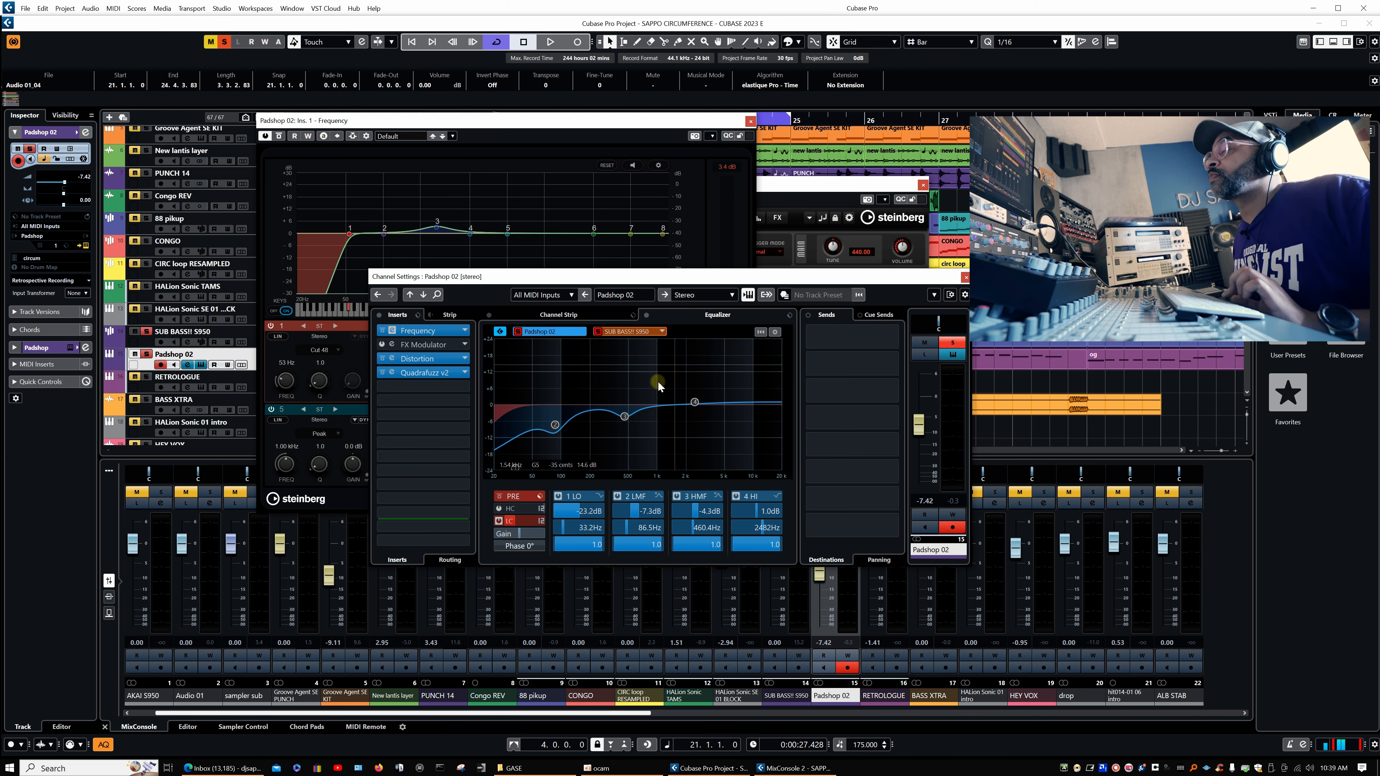
# Play both bass tracks and examine where the Padshop 02 and SUB BASS!! S950 spectra overlap in the equalizer
pyautogui.press('space')
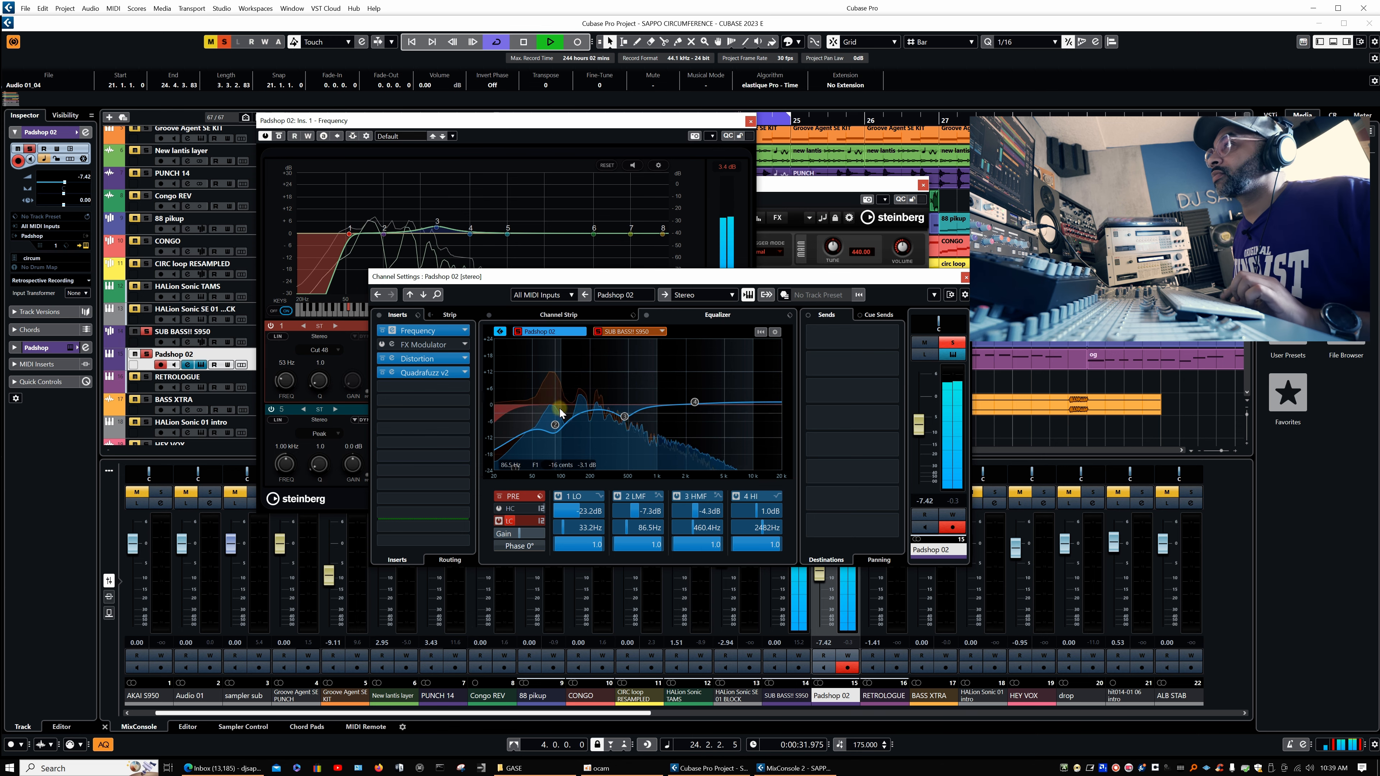
pyautogui.press('space')
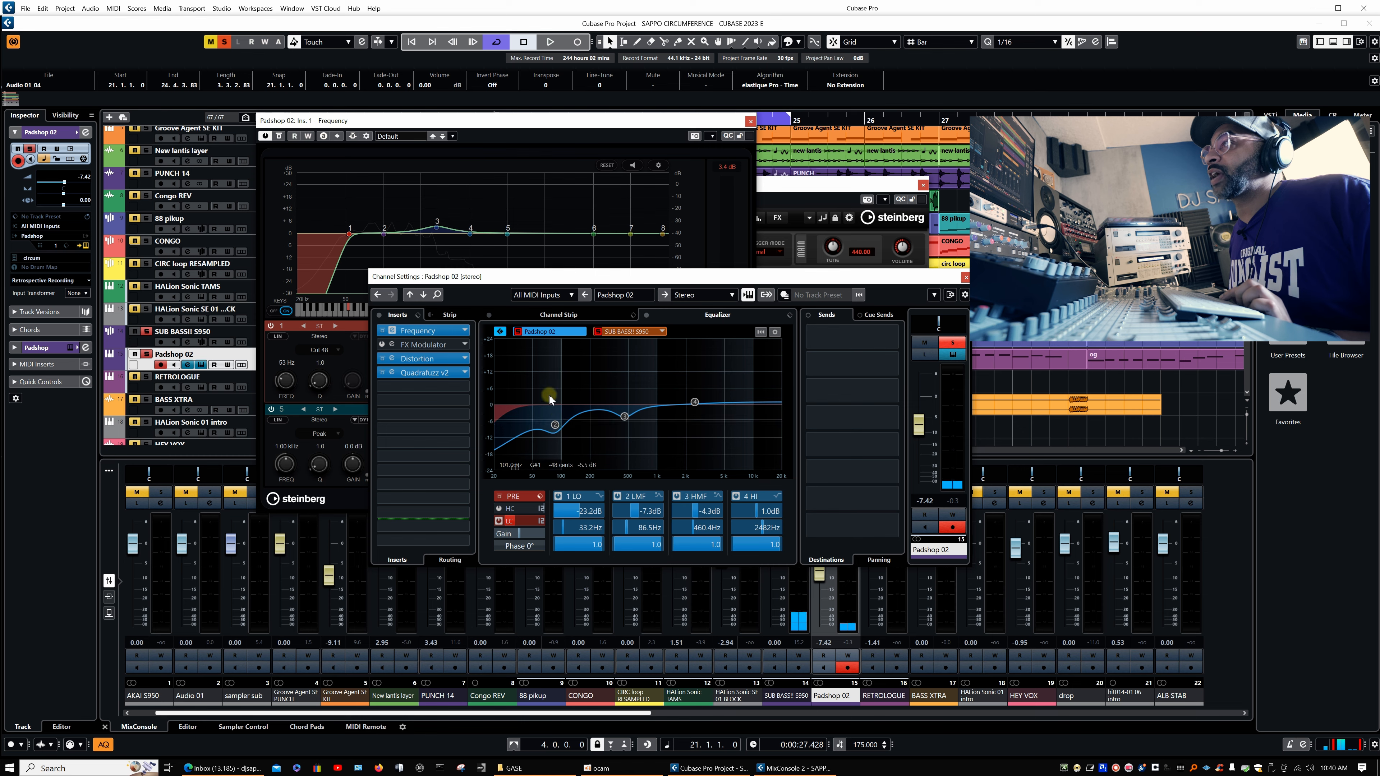
pyautogui.press('space')
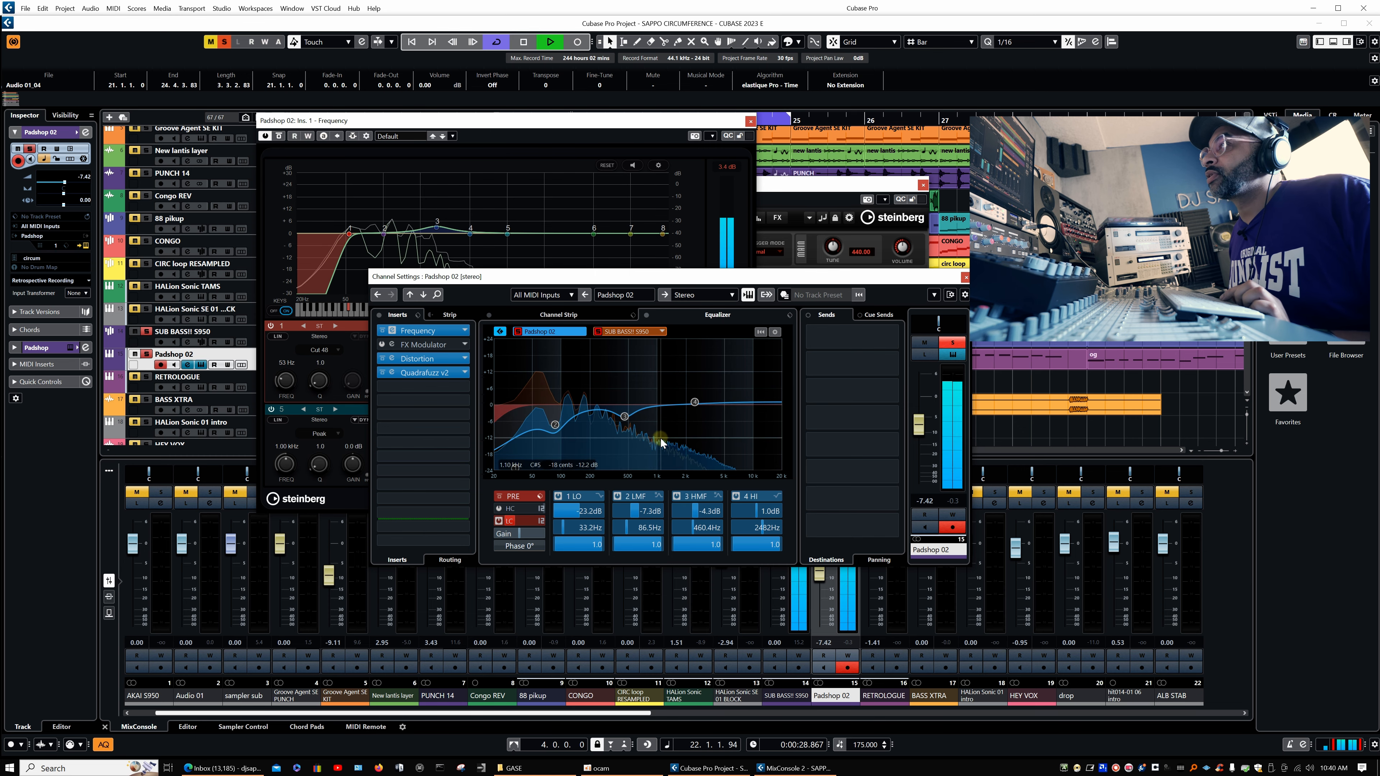
pyautogui.press('space')
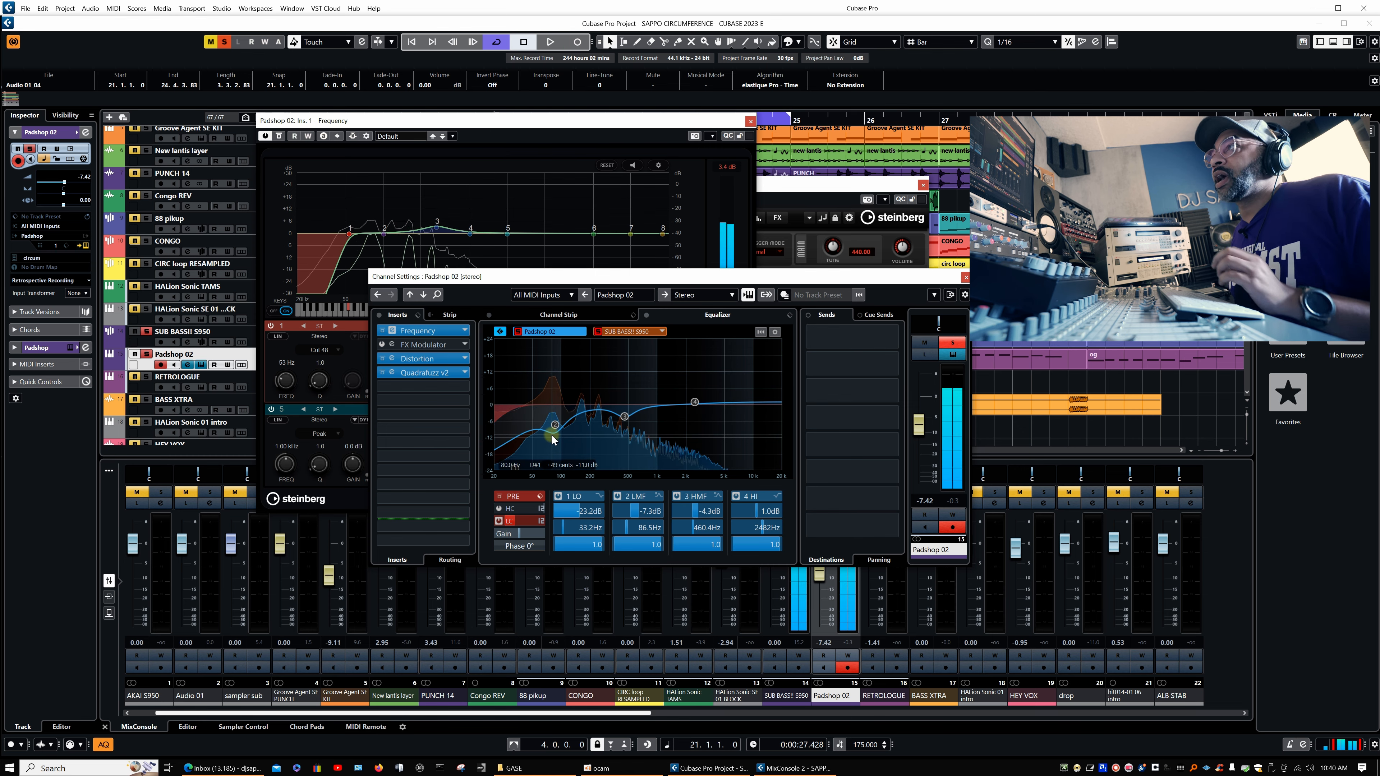